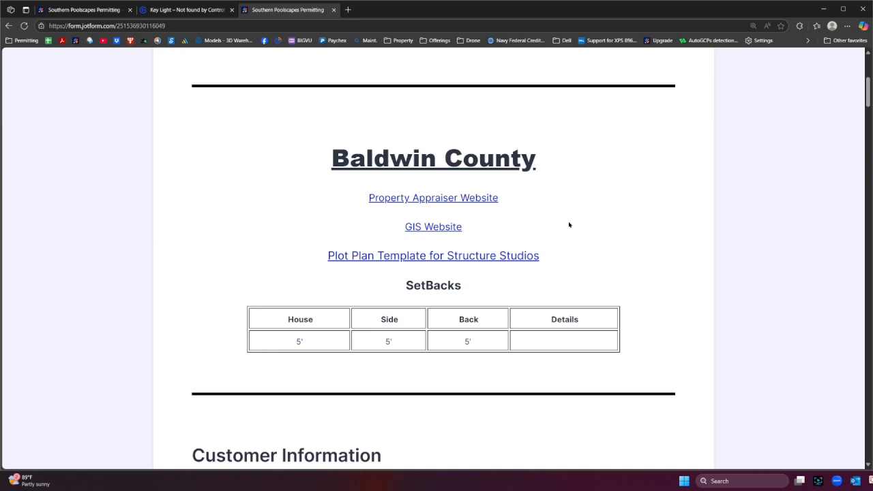
Step: Choose Bay County, FL as the municipality and review its links and setback table
scroll(578, 228, up, 4)
click(368, 285)
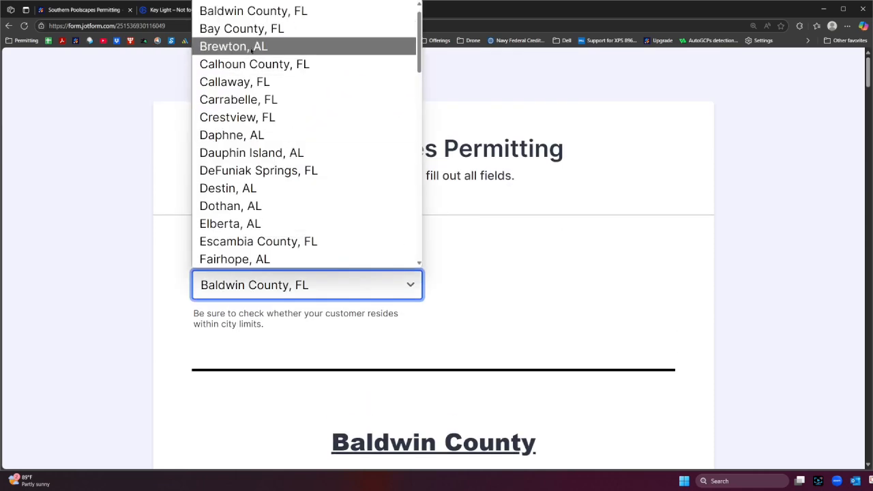
click(242, 29)
scroll(289, 269, down, 5)
scroll(291, 268, up, 1)
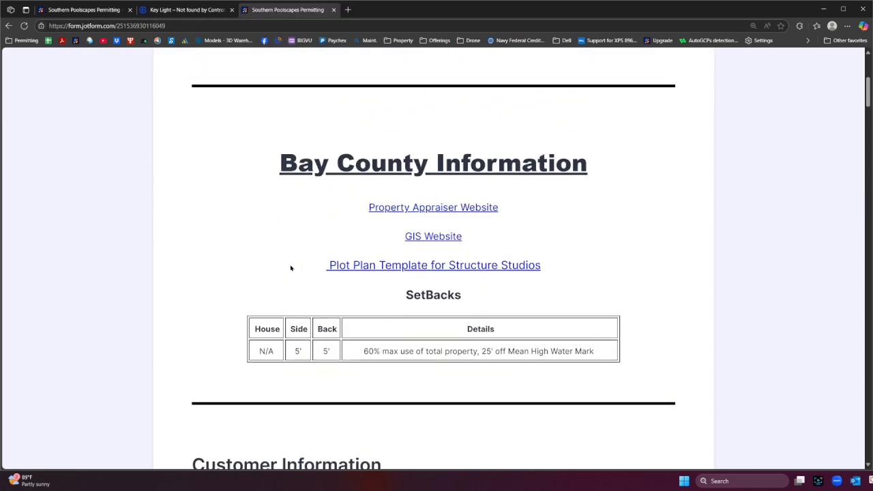
Step: Choose Baldwin County, FL as the municipality and review its website links, plot plan template and setbacks
scroll(291, 268, up, 4)
click(278, 291)
scroll(276, 62, down, 1)
click(274, 17)
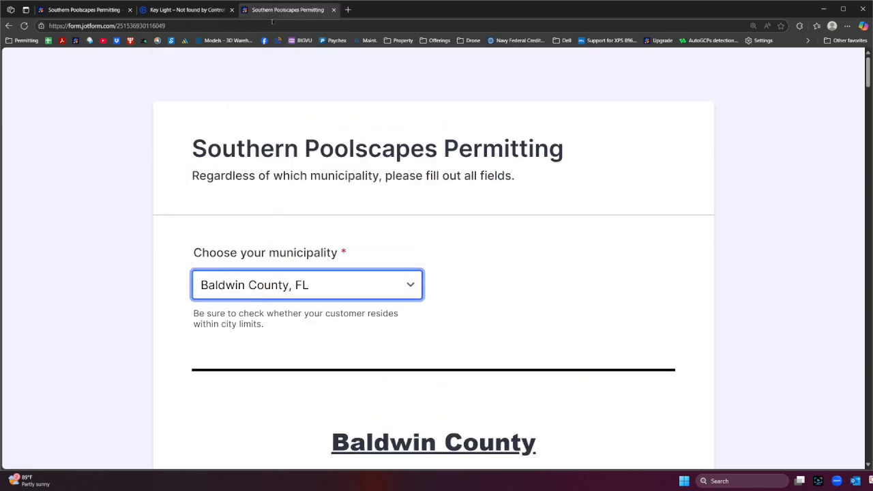
scroll(204, 327, down, 2)
scroll(207, 350, down, 1)
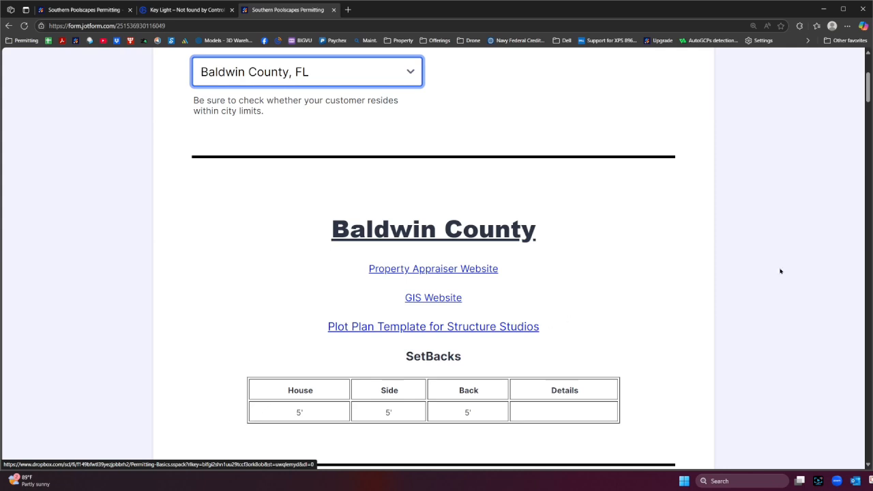
scroll(784, 272, down, 1)
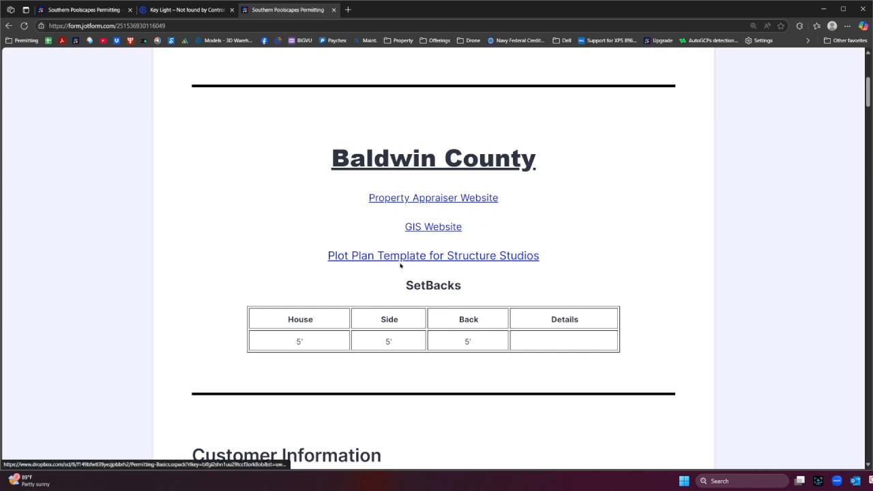
Step: Look through the Customer Information section's name, address, phone number and email fields
scroll(395, 273, down, 4)
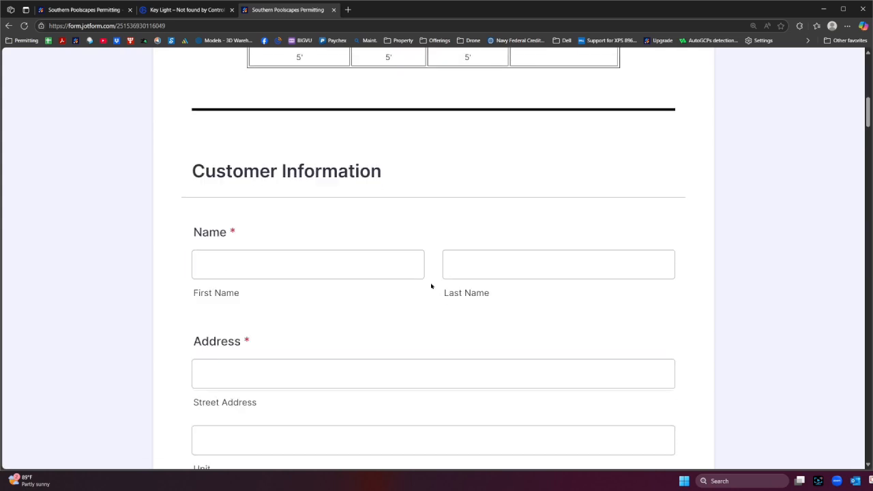
scroll(432, 280, down, 2)
click(306, 244)
scroll(307, 244, down, 5)
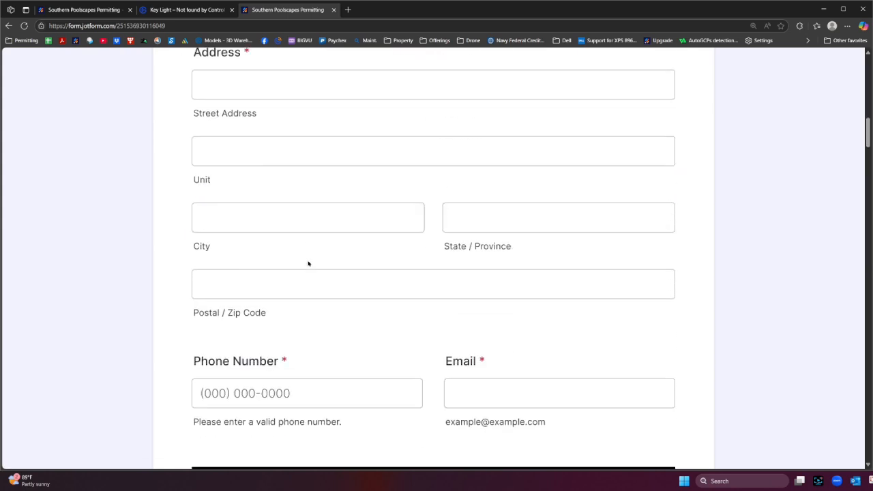
scroll(491, 294, down, 2)
click(255, 284)
scroll(255, 284, down, 1)
Step: Go through the Property Information fields for parcel ID, lot, block, subdivision and property size in acres
click(258, 197)
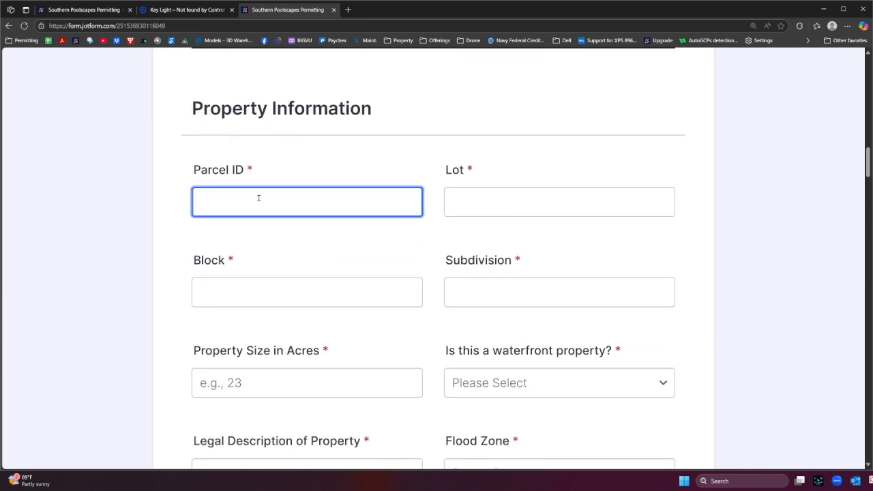
click(515, 196)
click(454, 243)
click(272, 289)
click(527, 297)
click(330, 379)
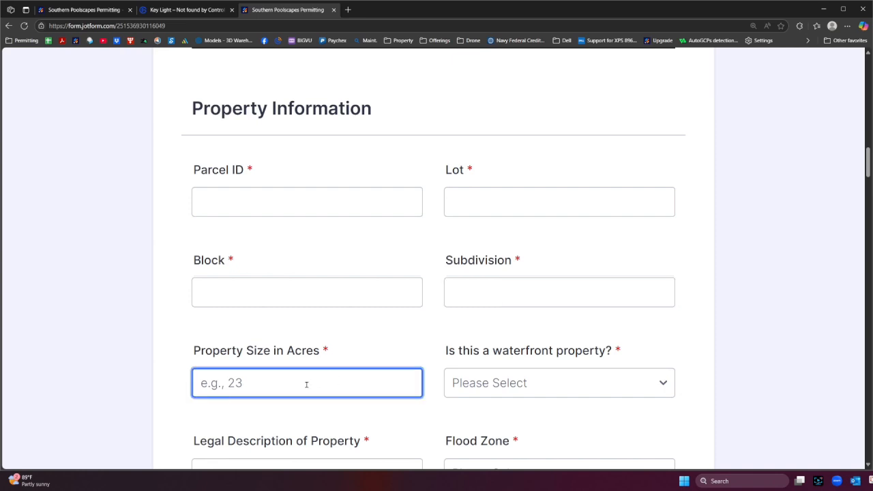
Step: Examine the property size, waterfront, legal description and flood zone fields of the Property Information section
scroll(291, 370, down, 2)
click(354, 321)
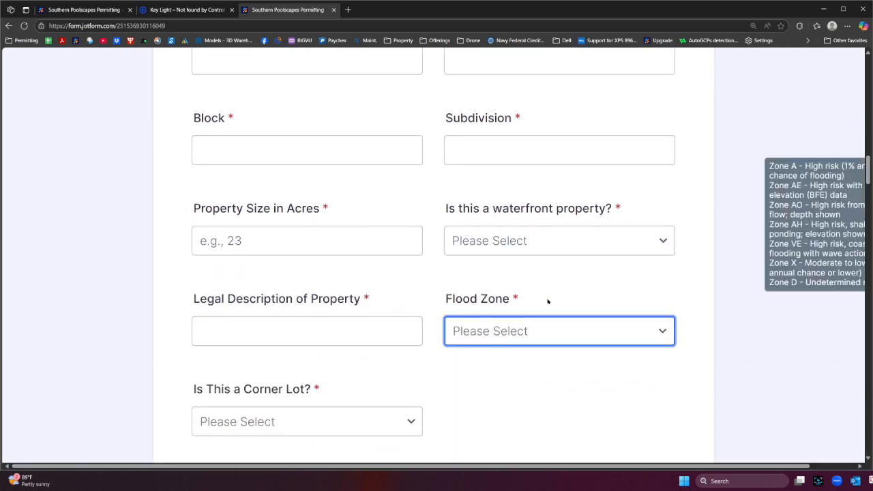
scroll(532, 341, down, 1)
scroll(549, 338, up, 2)
click(233, 310)
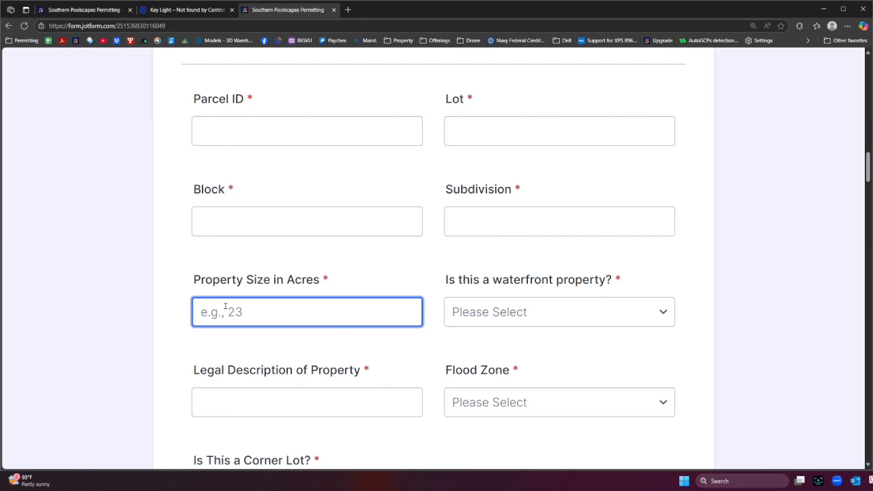
click(518, 280)
scroll(462, 343, down, 1)
click(256, 343)
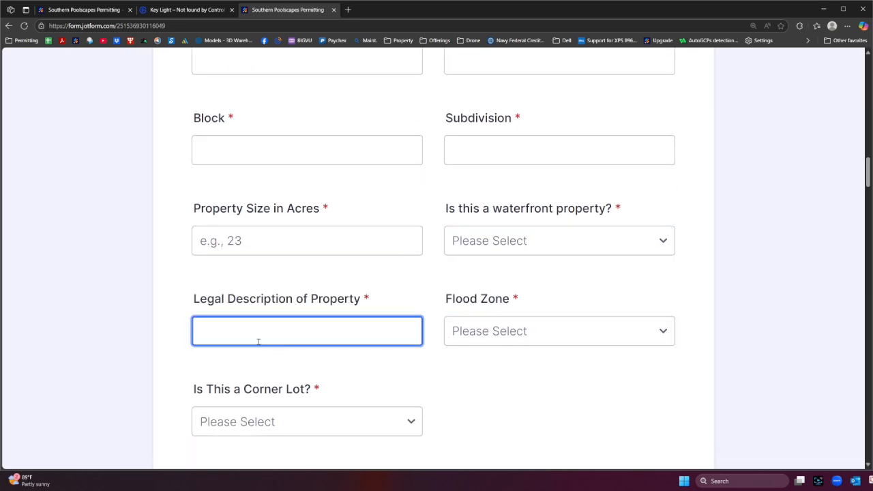
scroll(375, 321, down, 1)
click(376, 321)
click(497, 316)
scroll(585, 321, down, 1)
scroll(345, 332, down, 1)
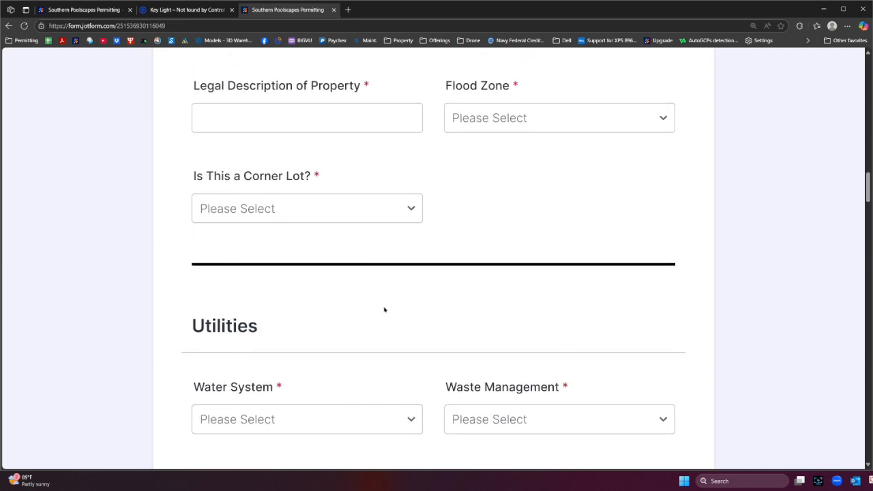
Step: Examine the corner lot question at the end of the Property Information section
scroll(442, 349, up, 2)
click(318, 350)
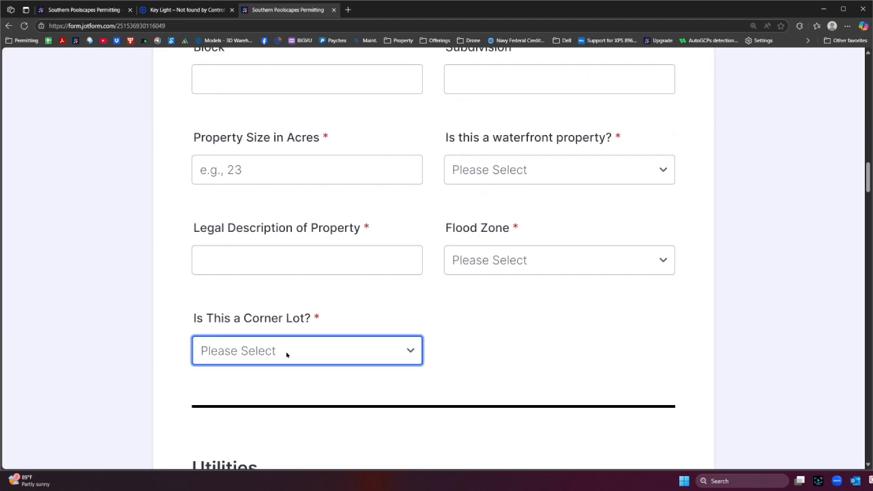
click(536, 350)
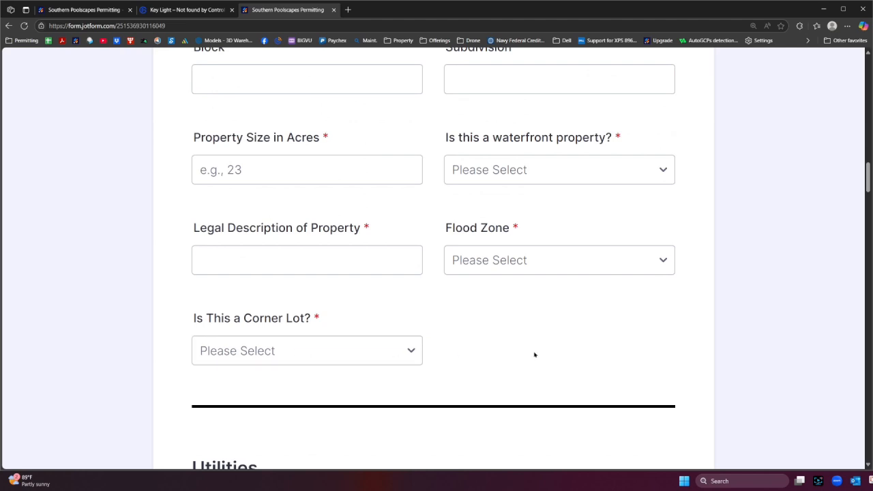
scroll(538, 344, up, 1)
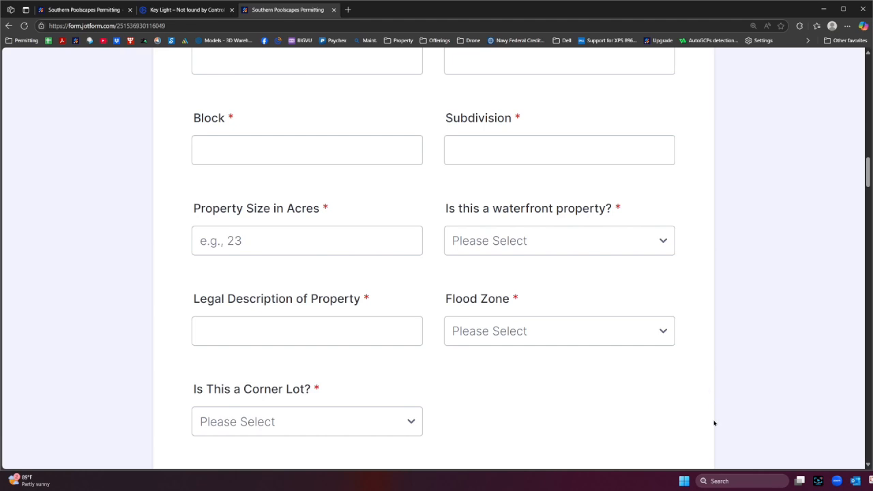
scroll(523, 389, down, 1)
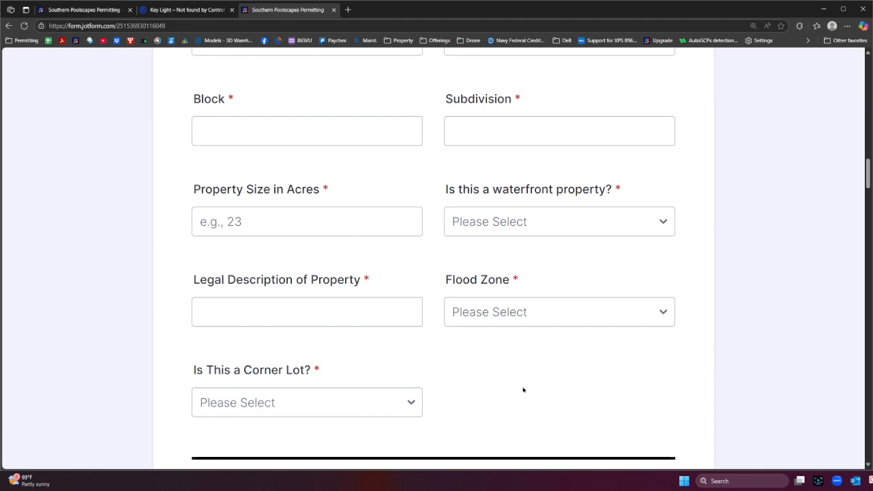
scroll(512, 340, down, 1)
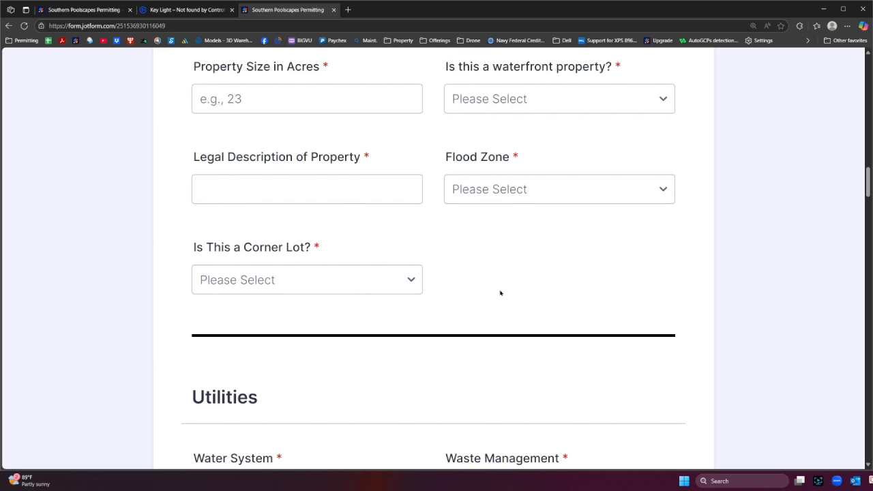
Step: Set the Water System to City in the Utilities section and activate the empty Water System Provider field
scroll(485, 292, down, 2)
scroll(321, 305, up, 1)
scroll(305, 305, down, 2)
click(236, 279)
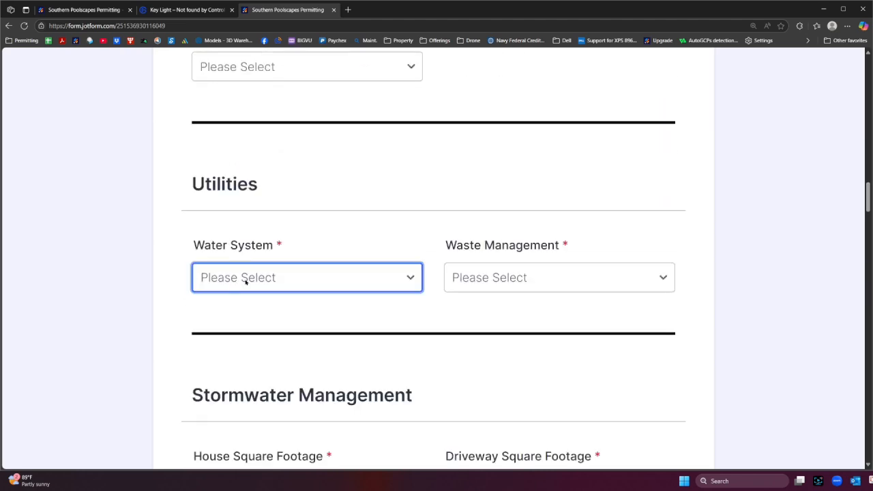
click(132, 256)
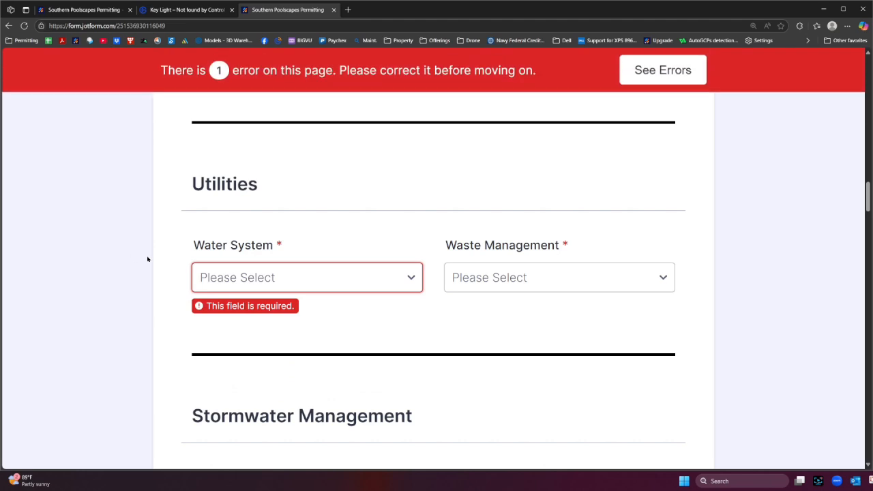
click(225, 279)
click(235, 328)
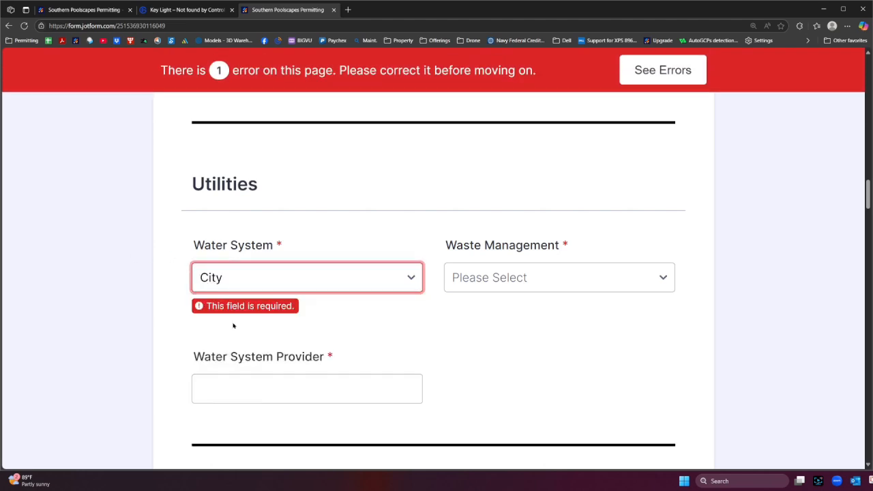
scroll(233, 344, down, 1)
click(258, 326)
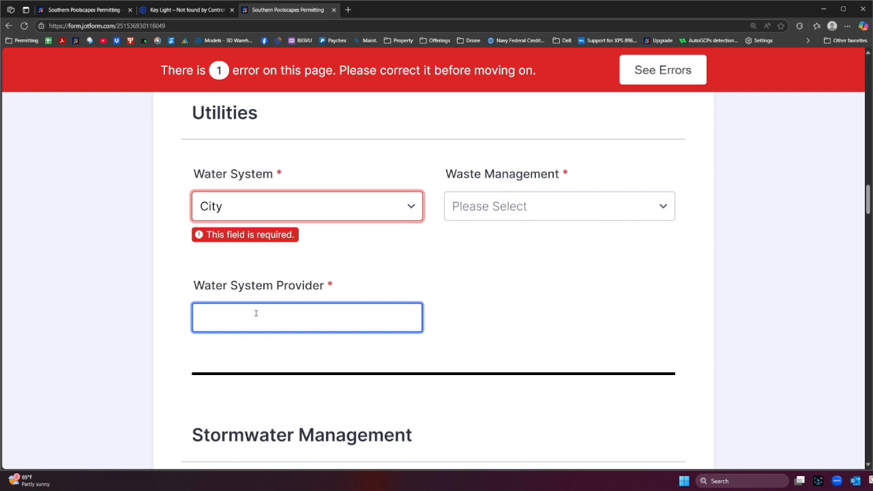
Step: Try Well as the Water System, return it to City and reactivate the Water System Provider field
click(245, 212)
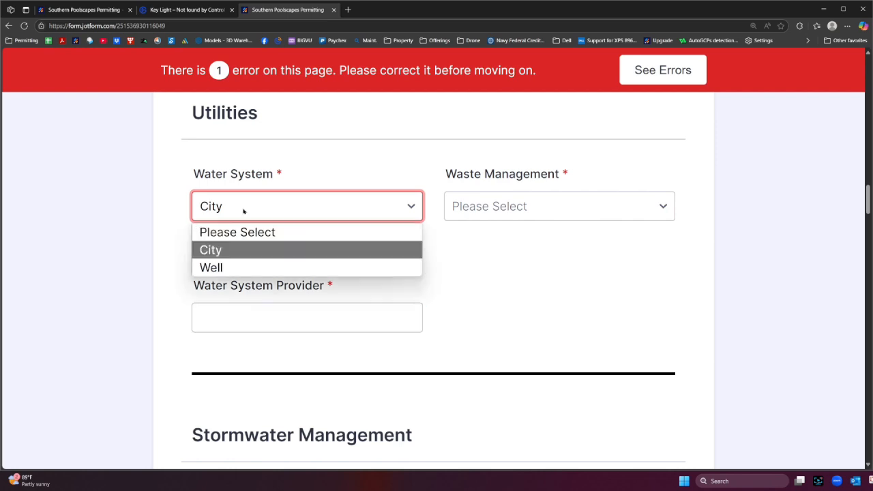
click(235, 266)
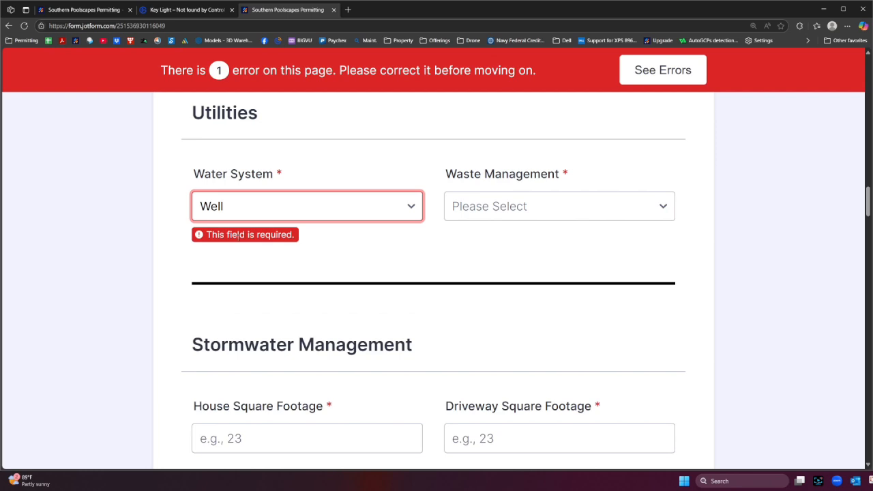
click(227, 207)
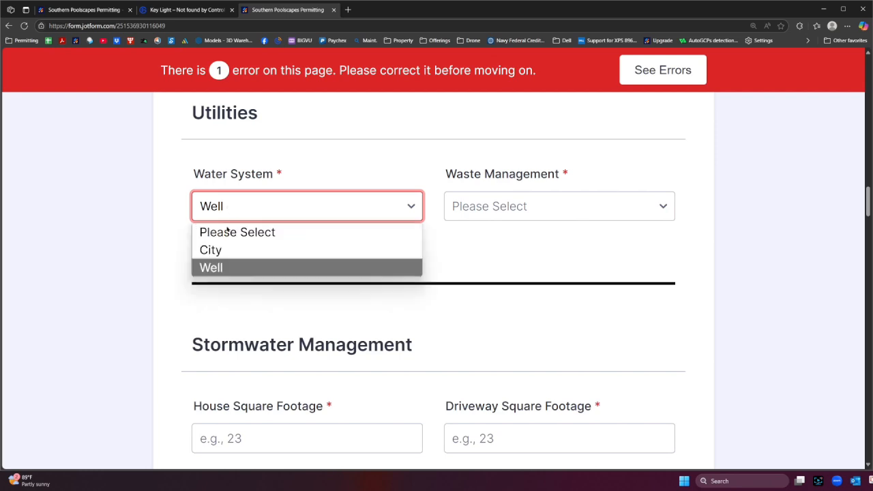
click(224, 250)
click(250, 317)
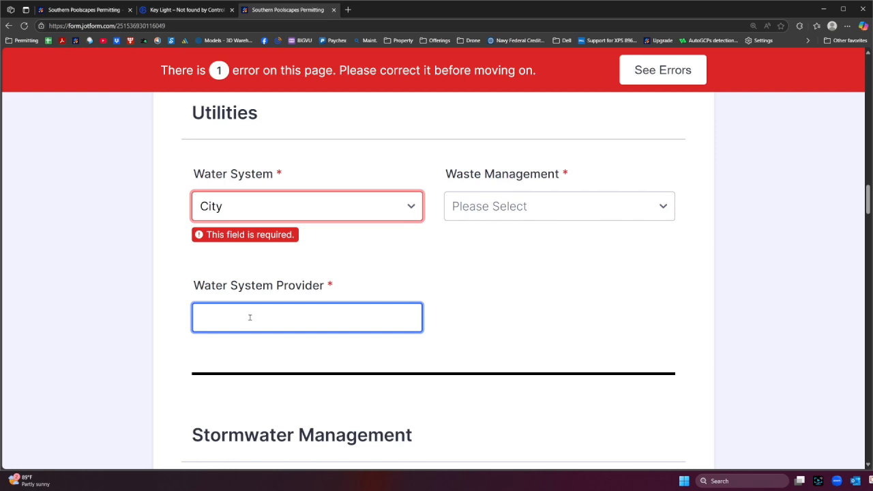
Step: Try City for Waste Management and change the choice to Septic
click(470, 205)
click(480, 253)
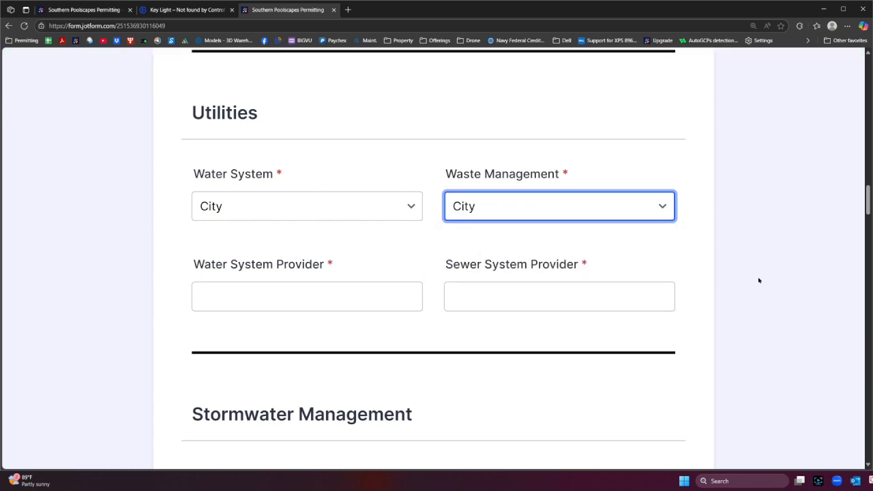
click(509, 208)
click(481, 267)
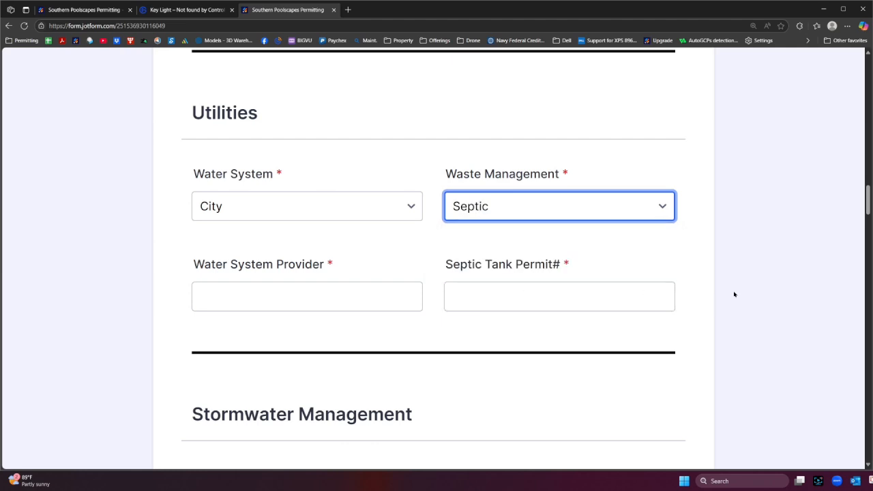
click(734, 293)
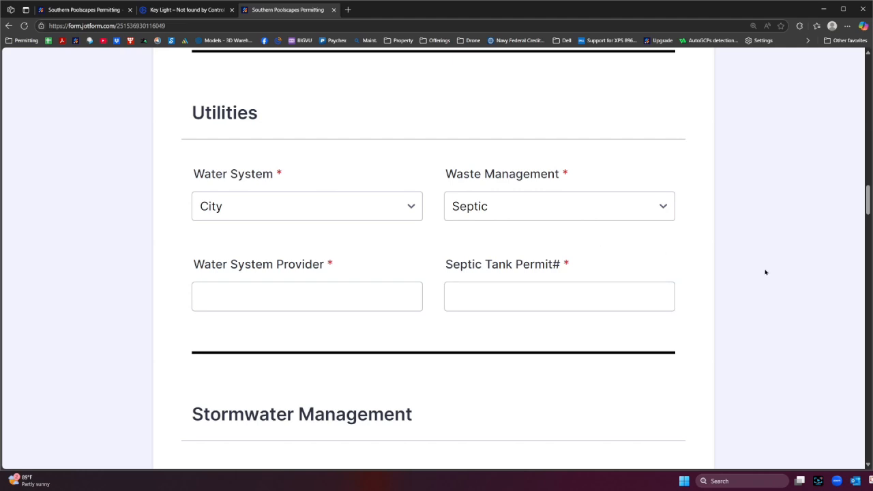
Step: Enter n/A in the Septic Tank Permit# field and clear the entry again
click(573, 302)
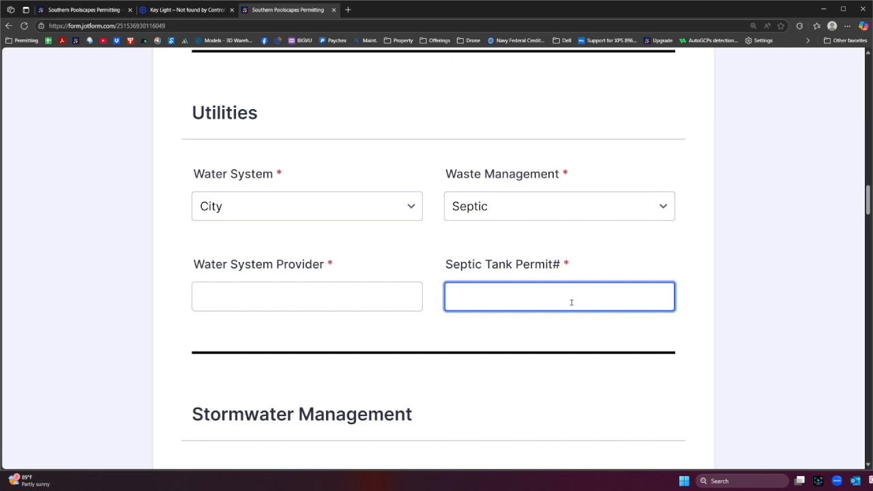
text(n/A)
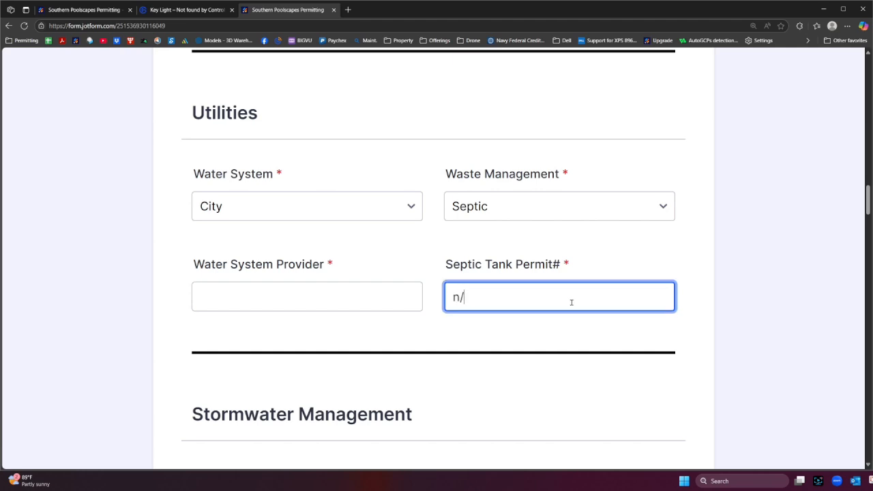
key(BackSpace)
key(BackSpace)
key(BackSpace)
click(743, 253)
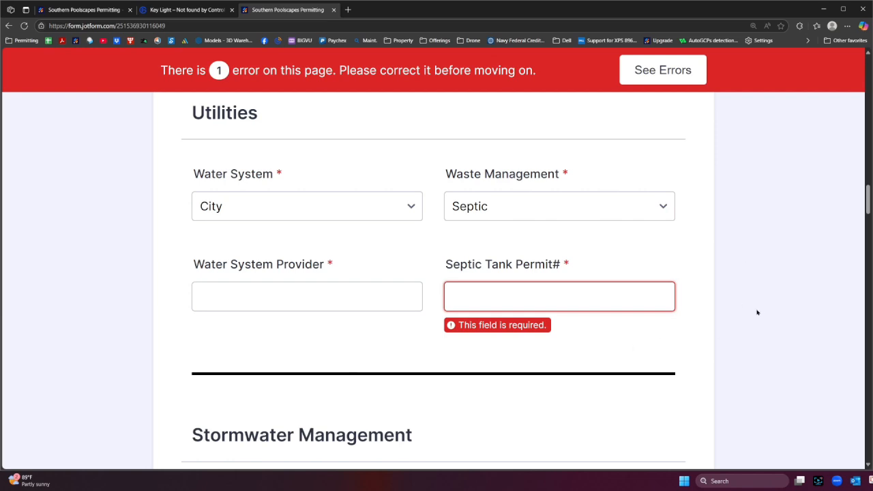
Step: Go through the empty Stormwater Management fields from House Square Footage to Proposed Additions to see which areas the form asks for
scroll(391, 347, down, 4)
click(278, 244)
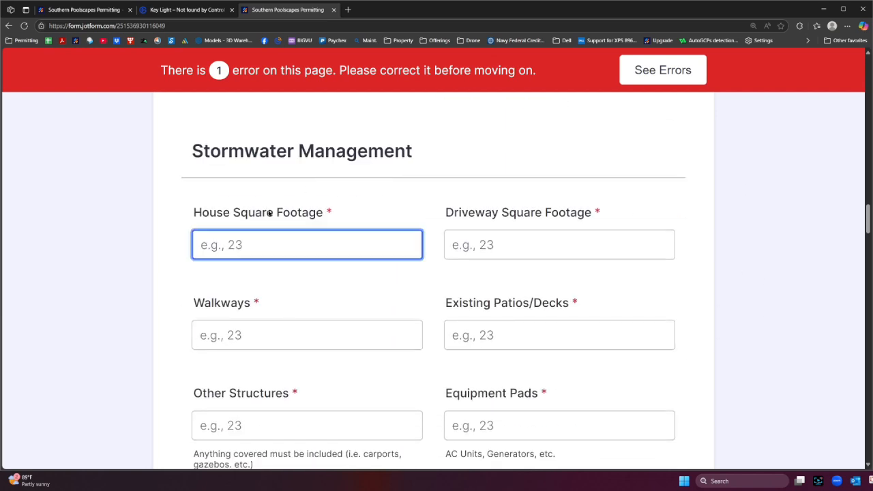
click(466, 247)
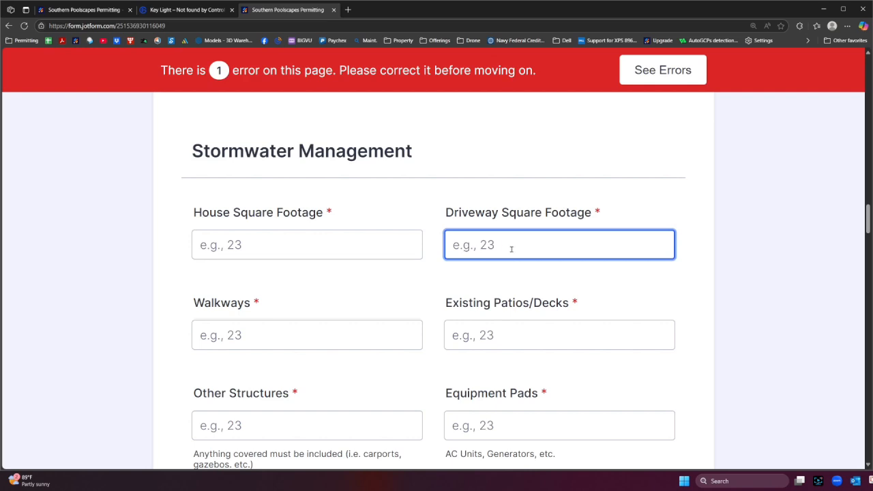
click(265, 337)
click(578, 341)
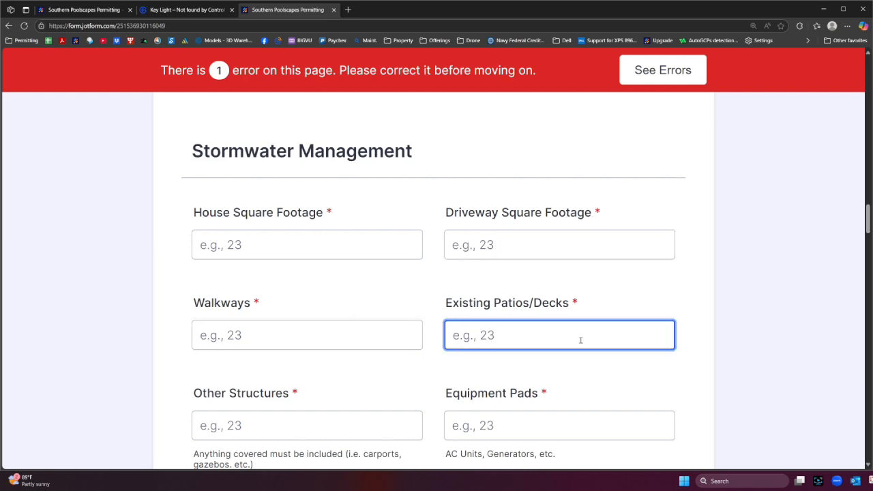
scroll(478, 345, down, 1)
click(327, 357)
click(531, 359)
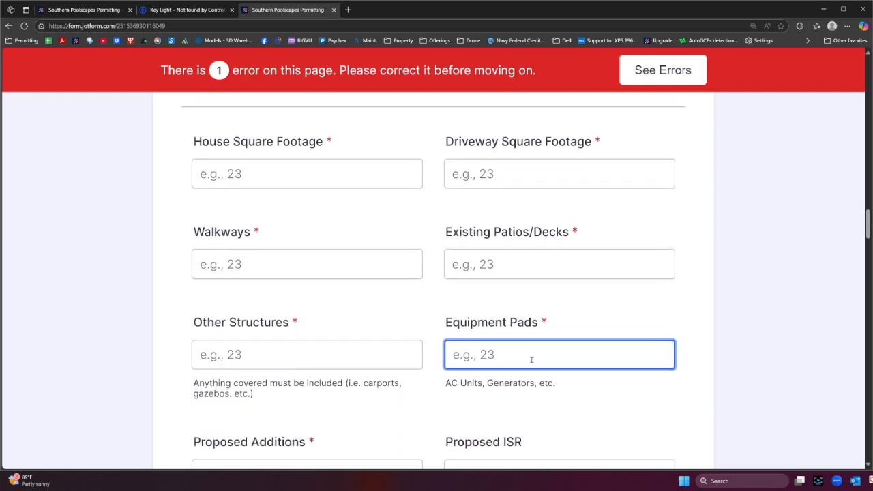
scroll(351, 354, down, 1)
click(290, 399)
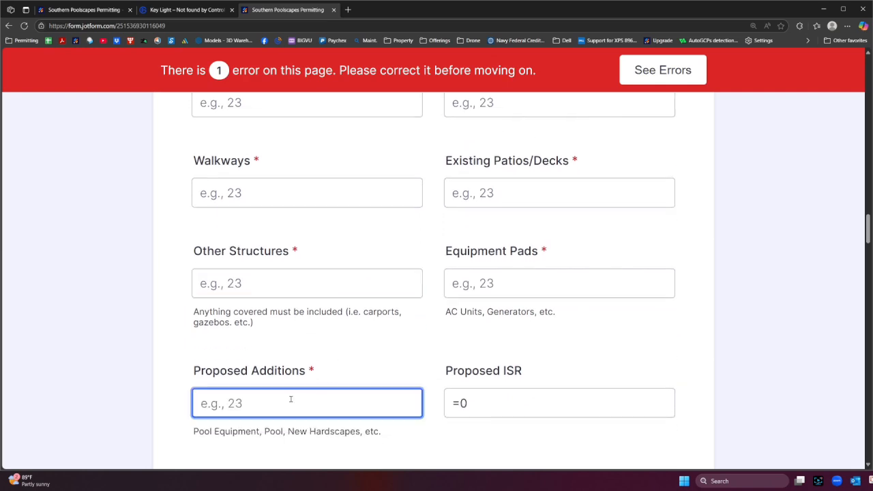
click(369, 446)
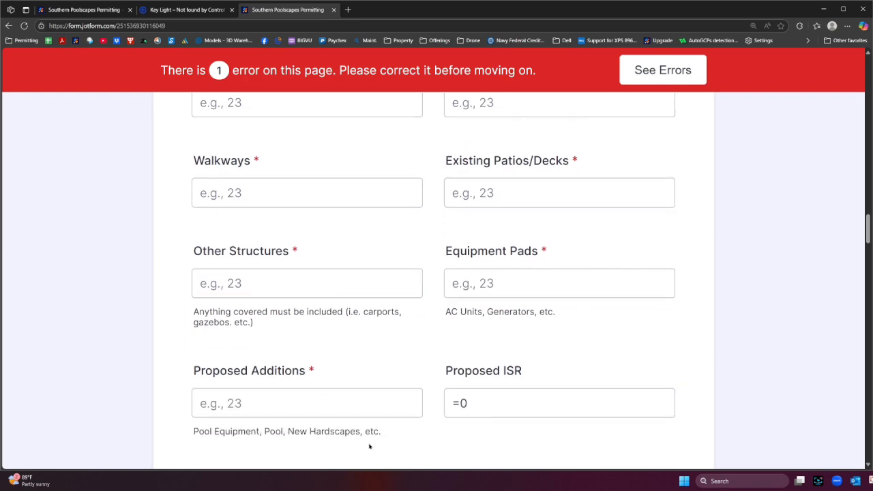
Step: Enter 1000 as the House Square Footage in the Stormwater Management section
scroll(321, 336, up, 1)
click(259, 173)
text(1000)
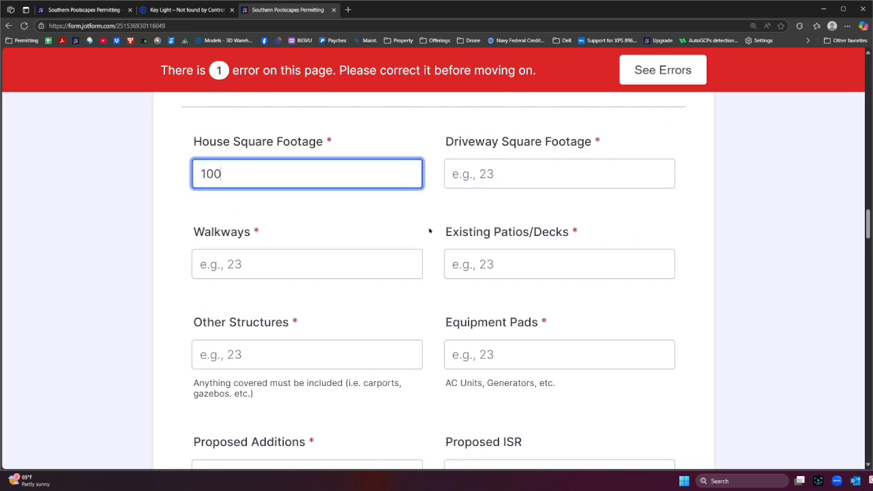
click(298, 197)
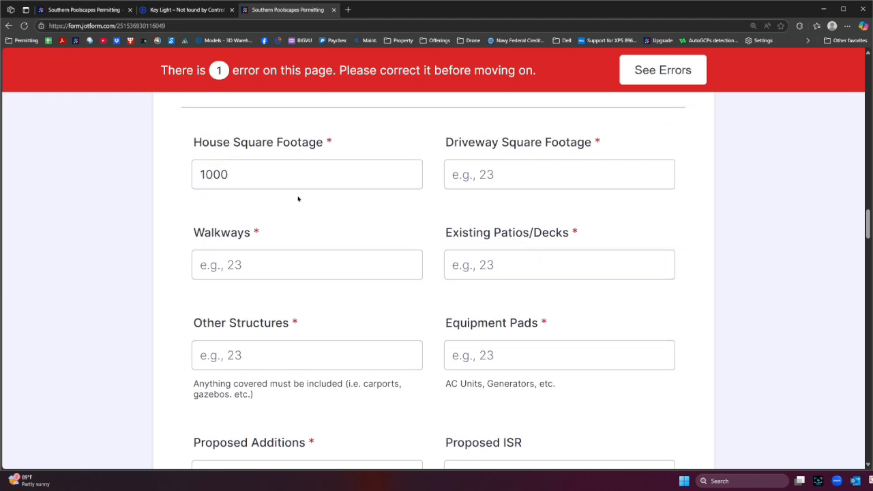
Step: Return to the property section and set the Property Size in Acres to .53
scroll(297, 197, down, 6)
scroll(298, 197, up, 2)
scroll(298, 199, up, 6)
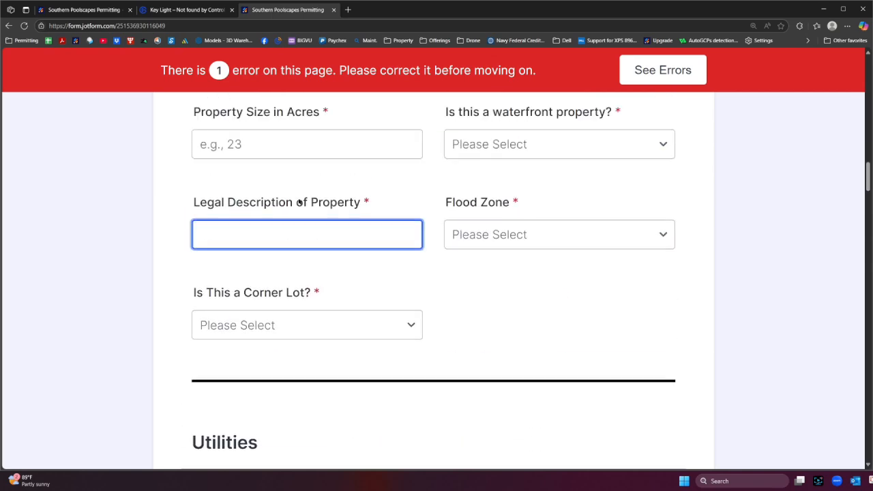
click(298, 222)
scroll(297, 222, down, 1)
click(293, 220)
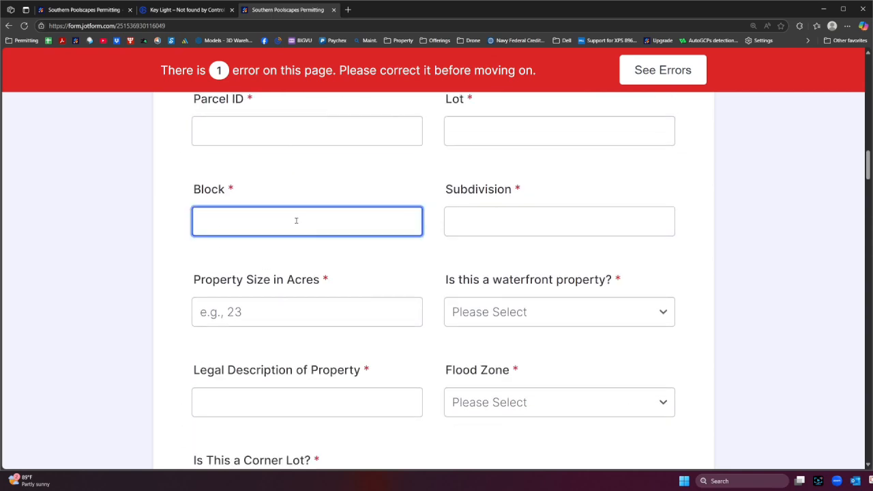
scroll(295, 220, up, 5)
scroll(296, 221, up, 2)
scroll(294, 222, down, 5)
click(296, 229)
scroll(296, 230, down, 1)
click(297, 252)
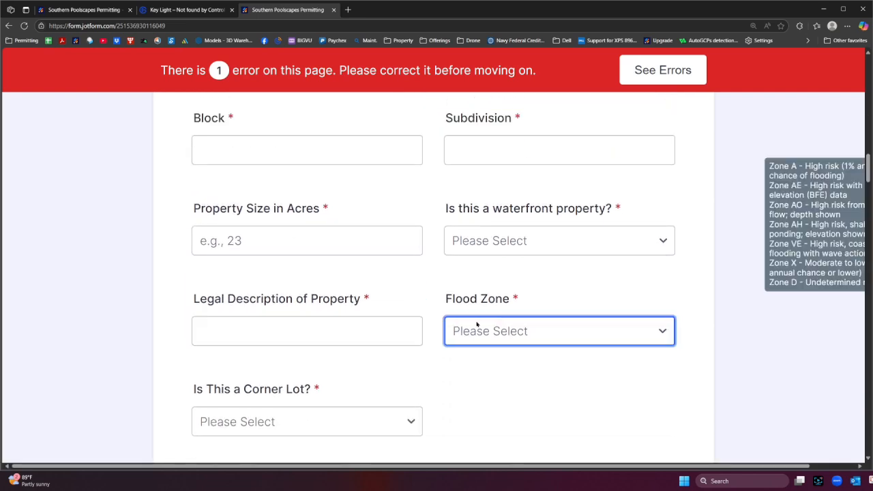
click(334, 252)
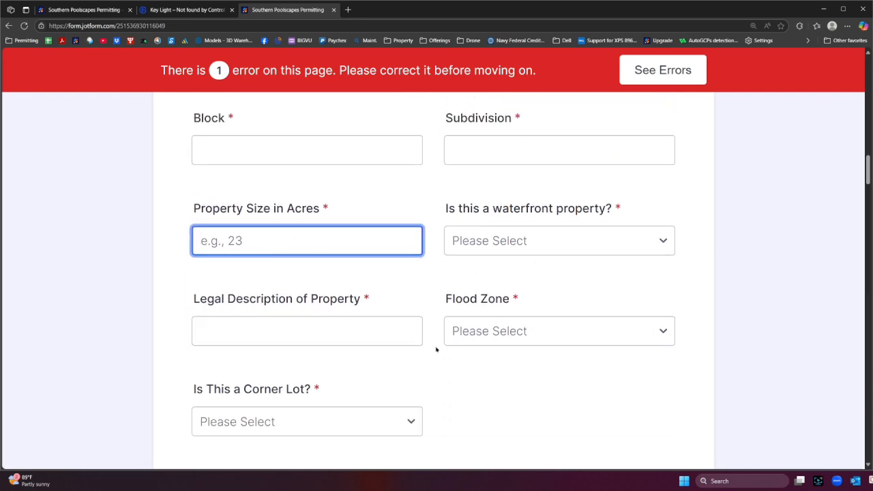
text(.53)
click(79, 277)
Step: In Stormwater Management, enter 500 for Driveway Square Footage and 300 for Walkways
scroll(247, 269, down, 12)
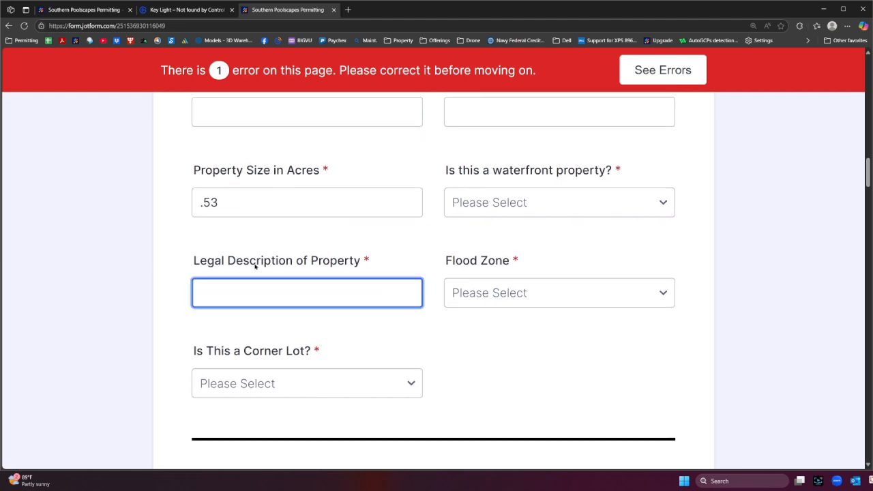
scroll(289, 266, down, 2)
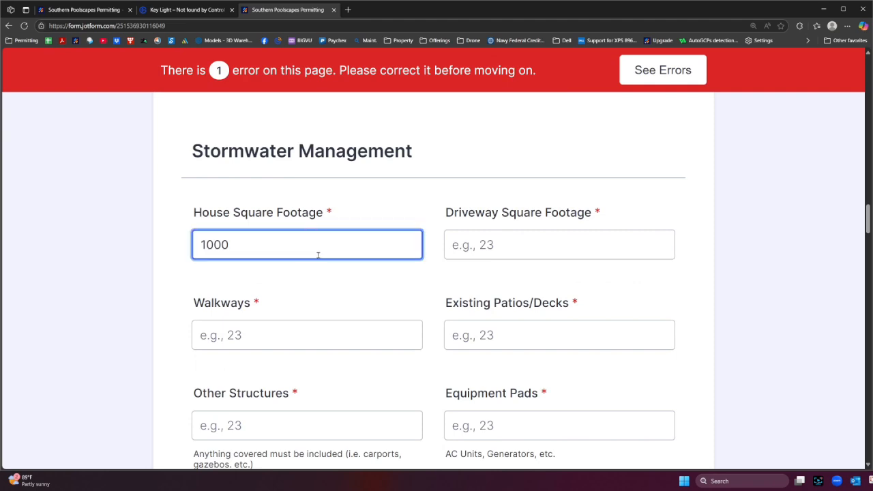
click(542, 255)
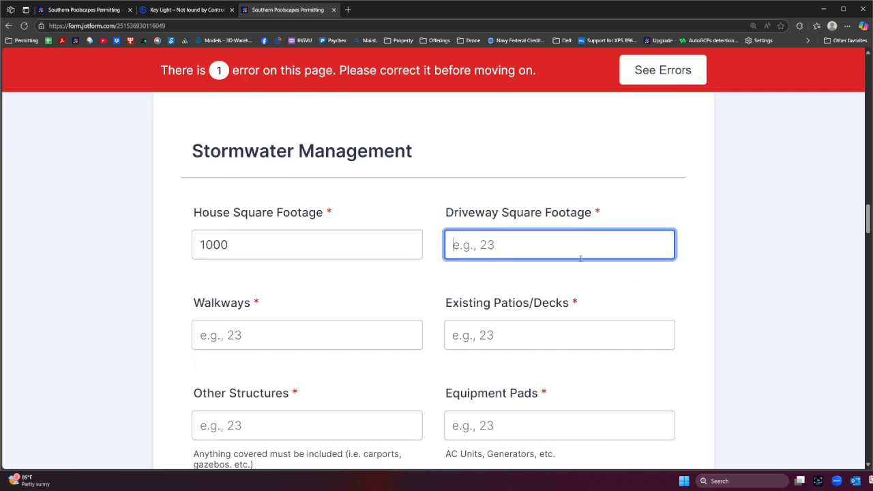
text(500)
scroll(617, 269, down, 4)
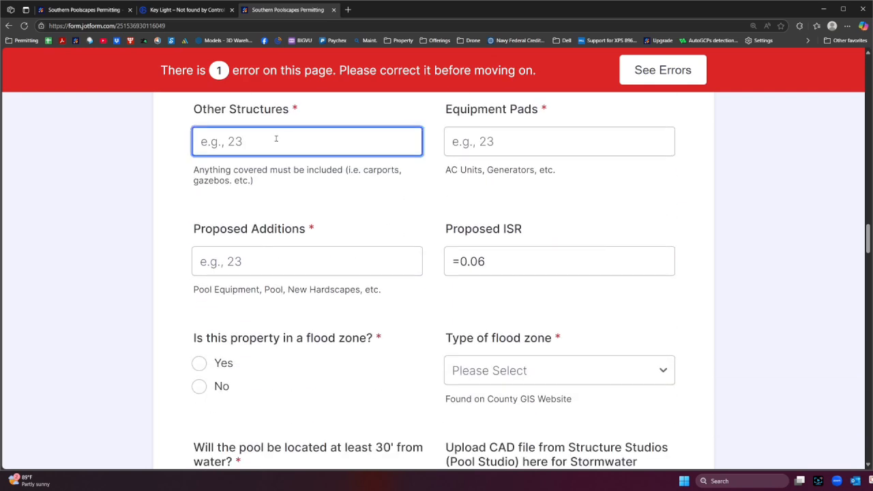
scroll(276, 139, up, 1)
click(302, 122)
text(300)
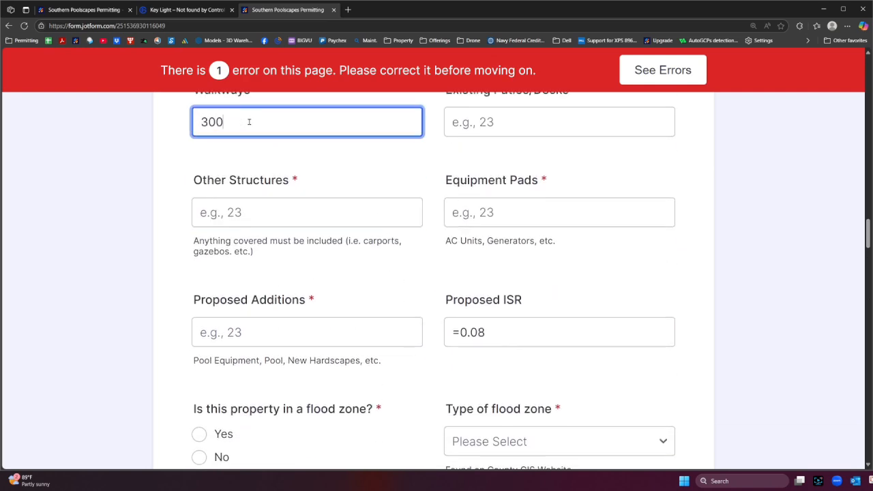
Step: Enter 400 for Existing Patios/Decks
scroll(402, 198, up, 1)
click(460, 195)
scroll(698, 200, down, 1)
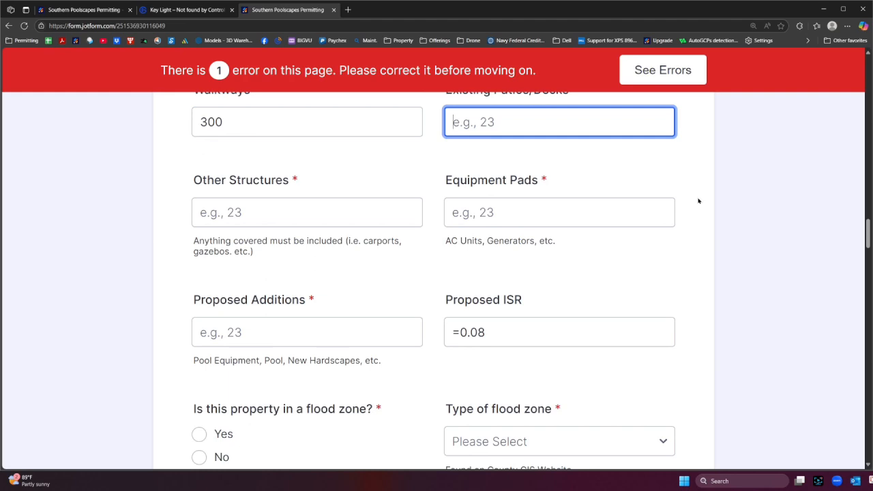
text(5)
key(BackSpace)
text(400)
Step: Enter 100 for Other Structures and 12 for Equipment Pads
click(279, 215)
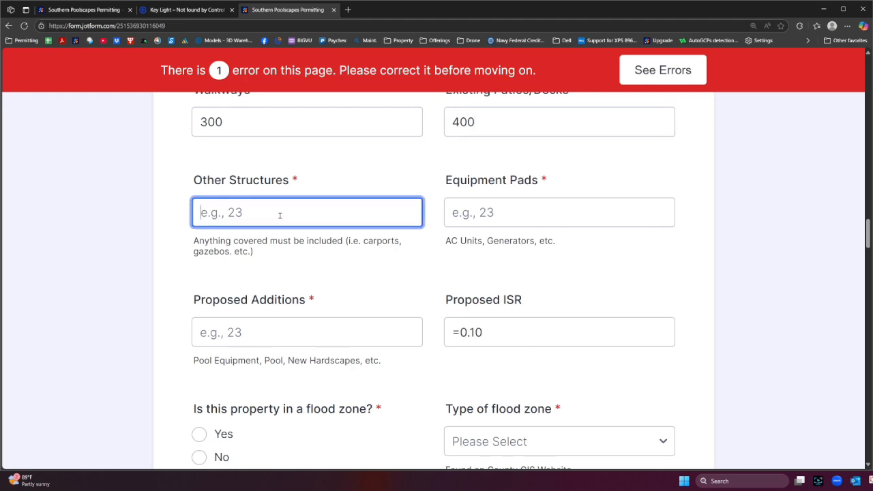
text(100)
click(479, 215)
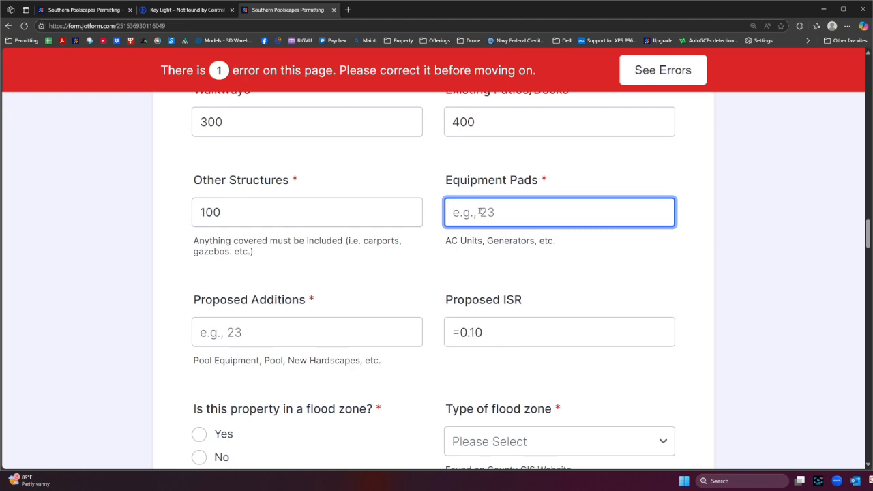
text(12)
Step: Enter 1230 for Proposed Additions and check the calculated Proposed ISR
click(290, 340)
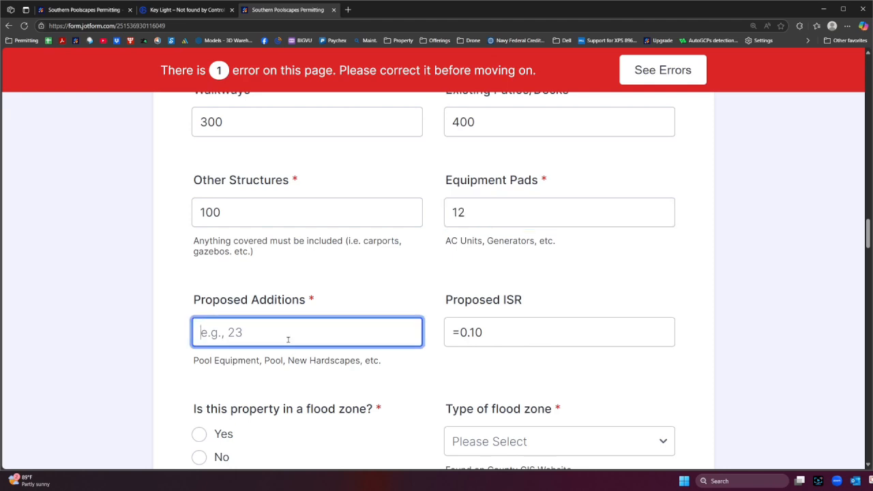
text(1230)
click(780, 296)
click(548, 338)
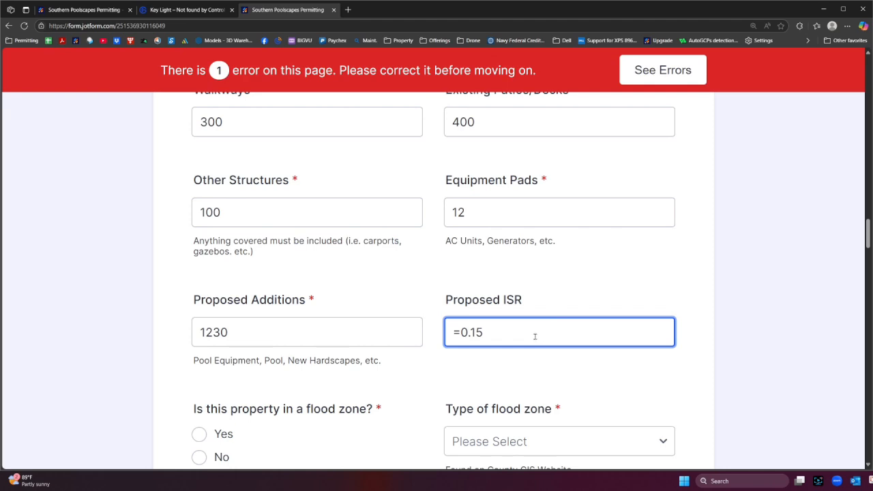
click(753, 322)
click(481, 332)
click(750, 330)
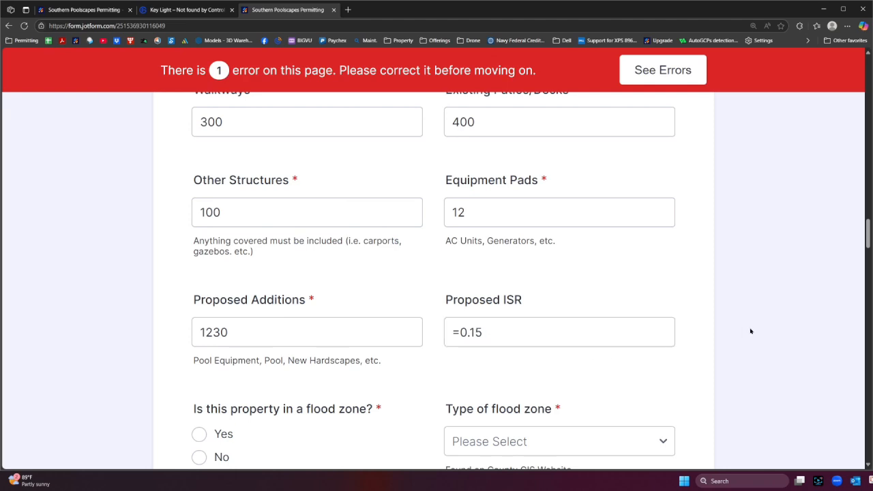
Step: Answer Yes to the property being in a flood zone and review the Type of flood zone options without choosing one
scroll(347, 359, down, 3)
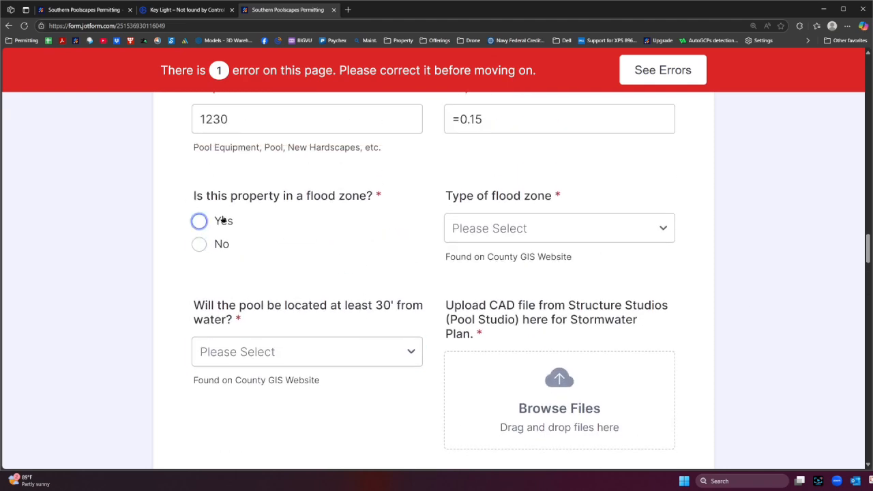
click(201, 222)
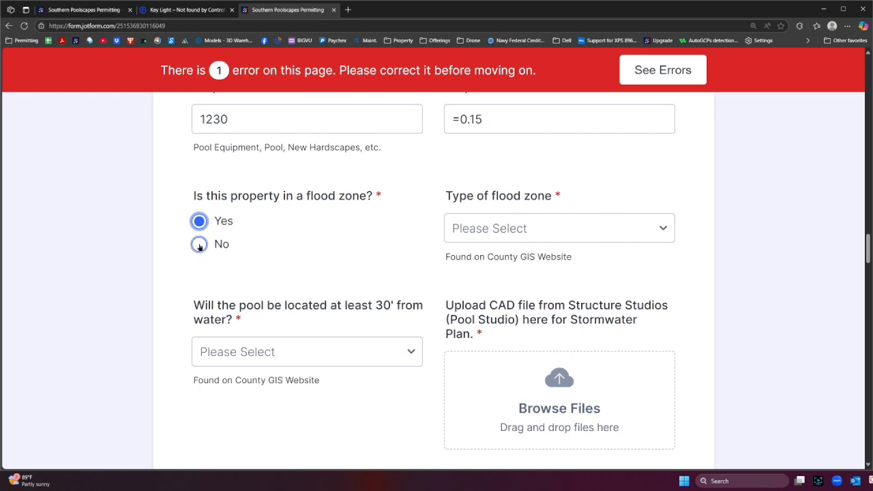
click(503, 226)
scroll(506, 343, down, 1)
scroll(537, 361, up, 1)
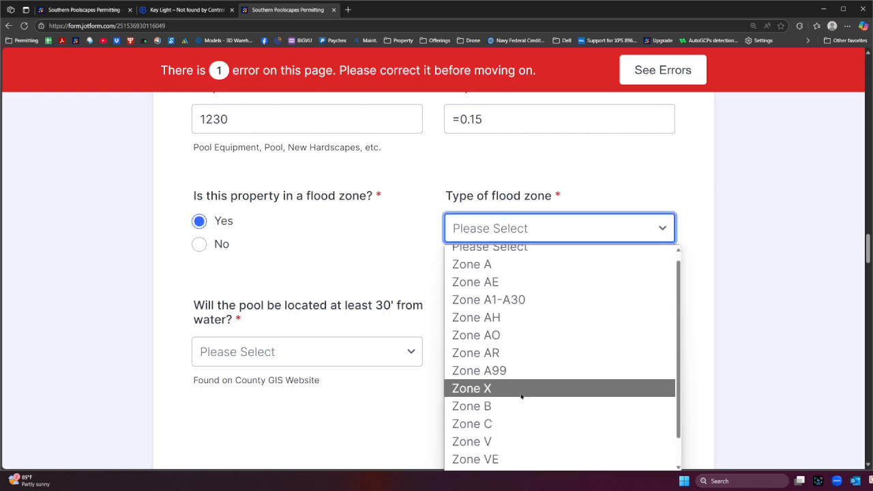
scroll(509, 377, down, 1)
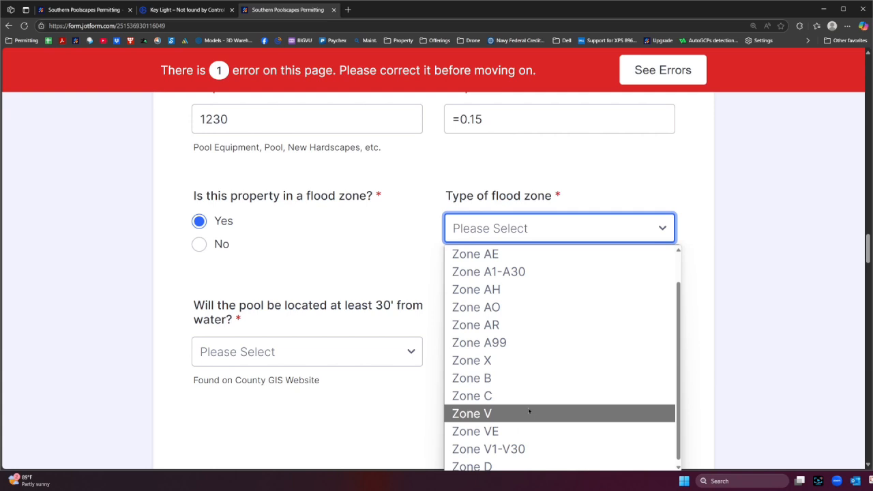
scroll(516, 394, down, 1)
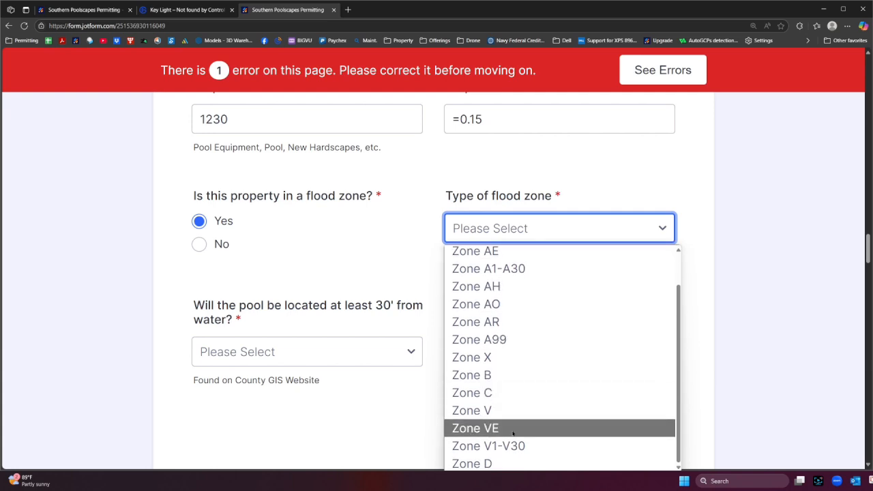
scroll(497, 307, up, 1)
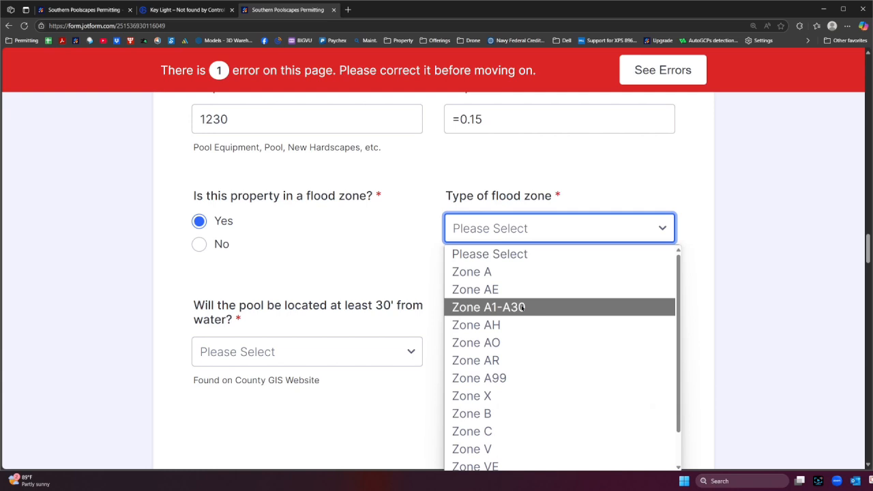
click(351, 266)
Step: Answer whether the pool will be at least 30' from water with Yes, try No, and set it back to Yes
click(283, 332)
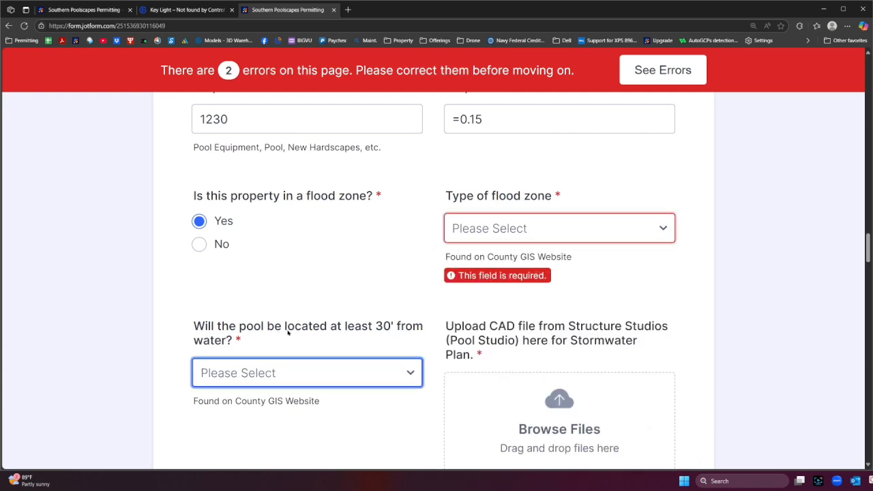
scroll(283, 332, down, 2)
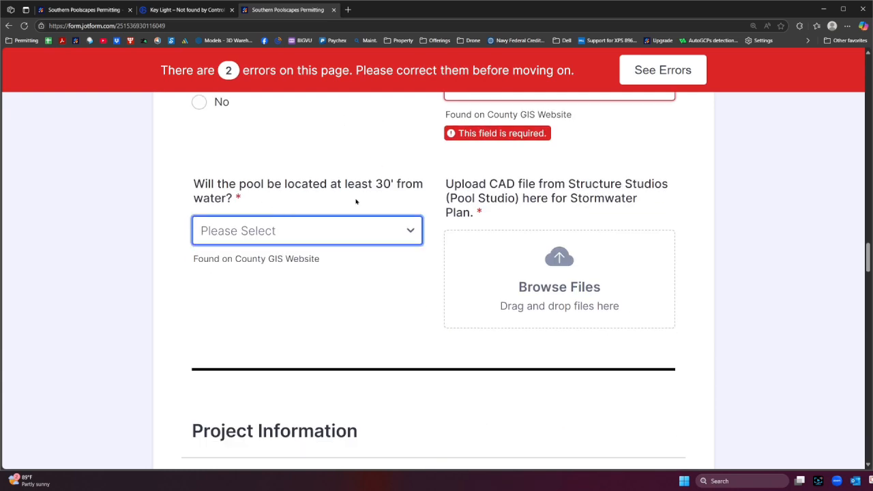
click(282, 233)
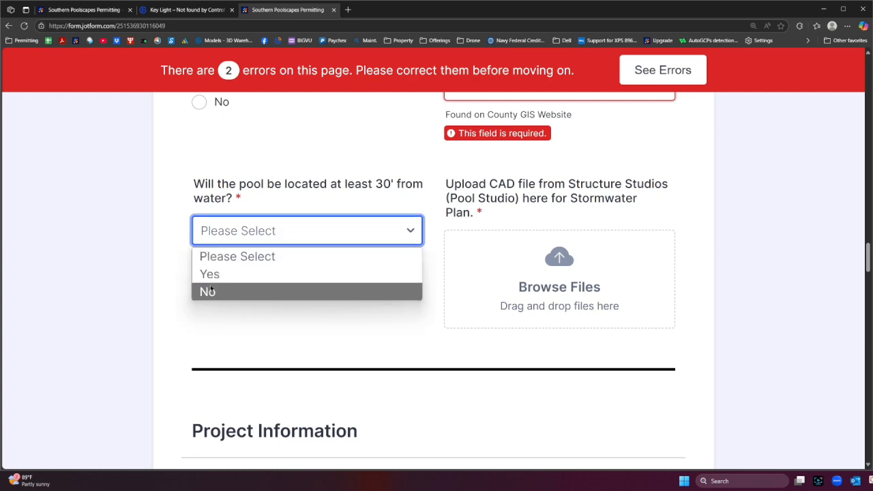
click(210, 275)
click(232, 236)
click(230, 292)
click(277, 230)
click(235, 274)
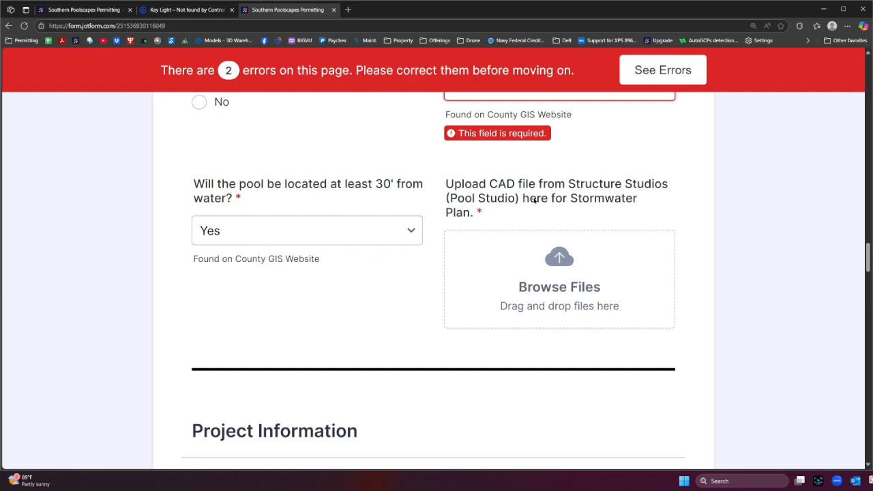
scroll(564, 225, up, 2)
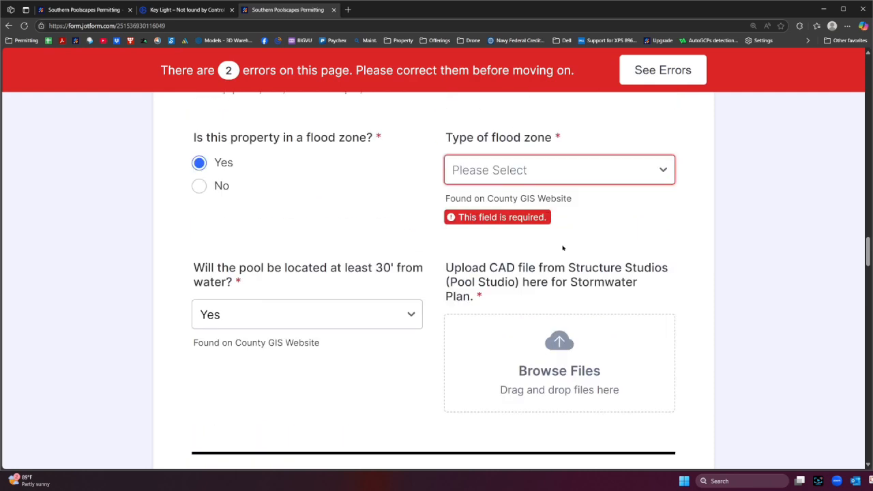
scroll(559, 310, down, 2)
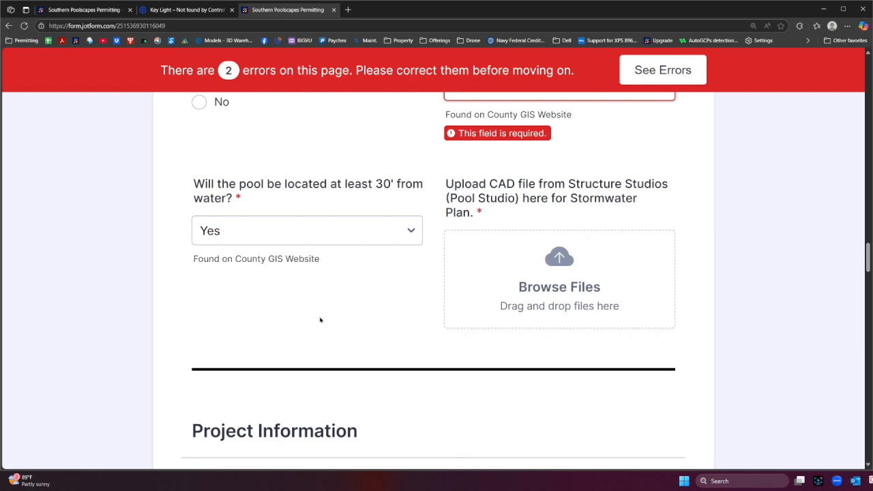
Step: Review the Project Description and Decking options under Project Information without choosing any
scroll(319, 319, down, 5)
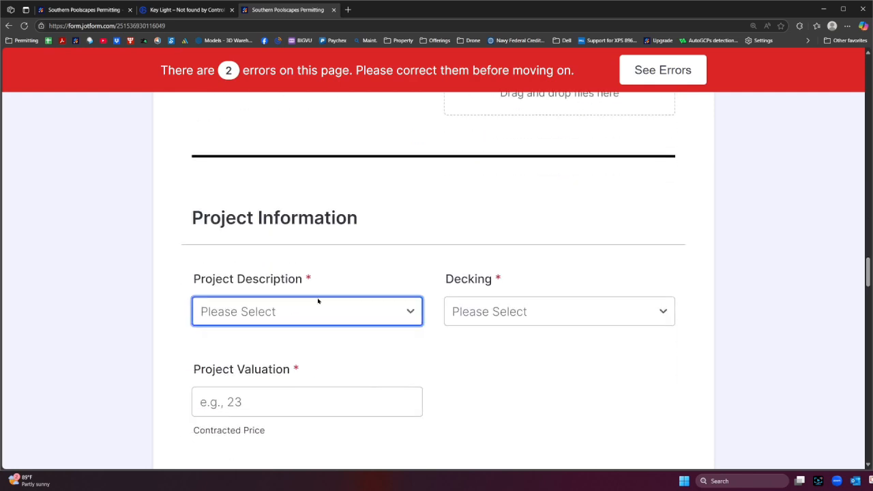
scroll(328, 279, up, 1)
click(302, 244)
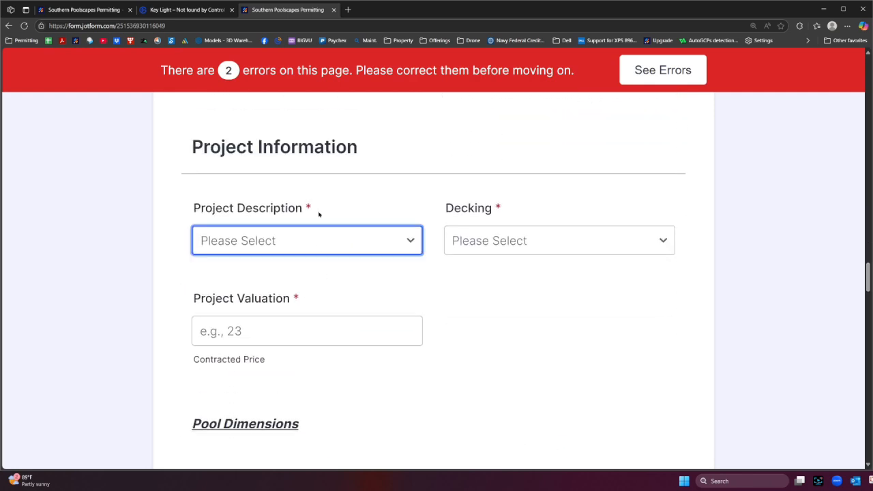
click(290, 248)
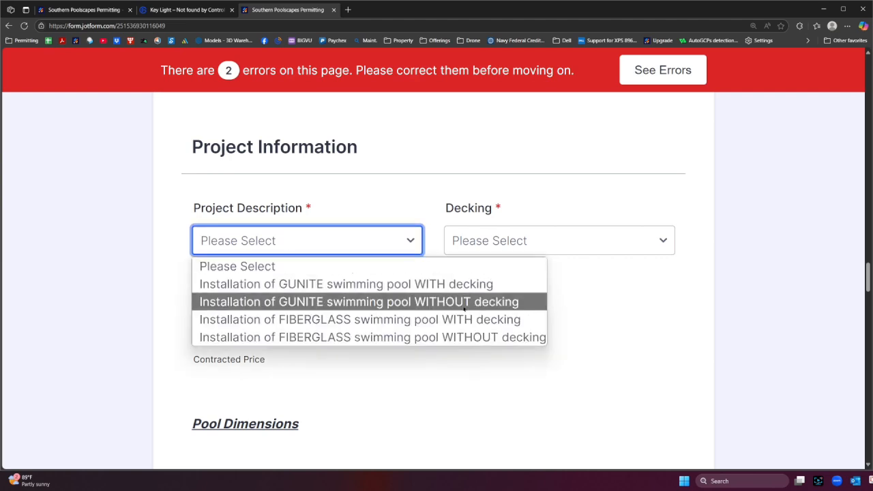
click(511, 243)
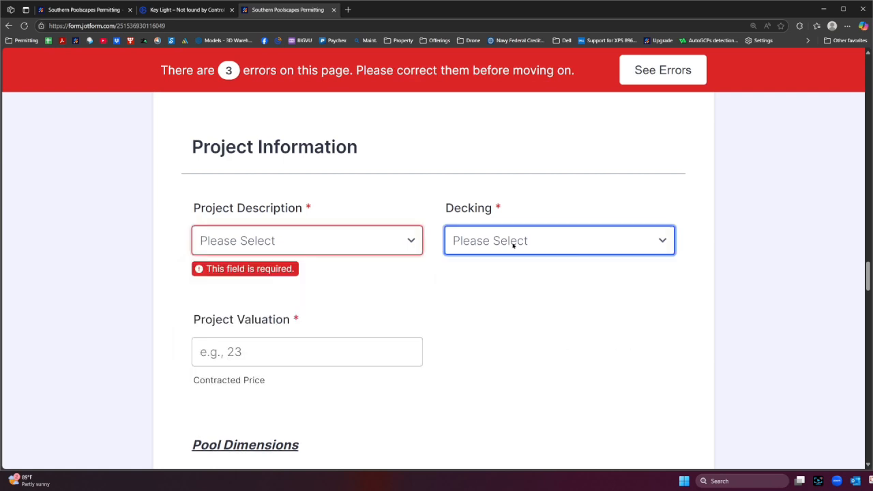
click(510, 244)
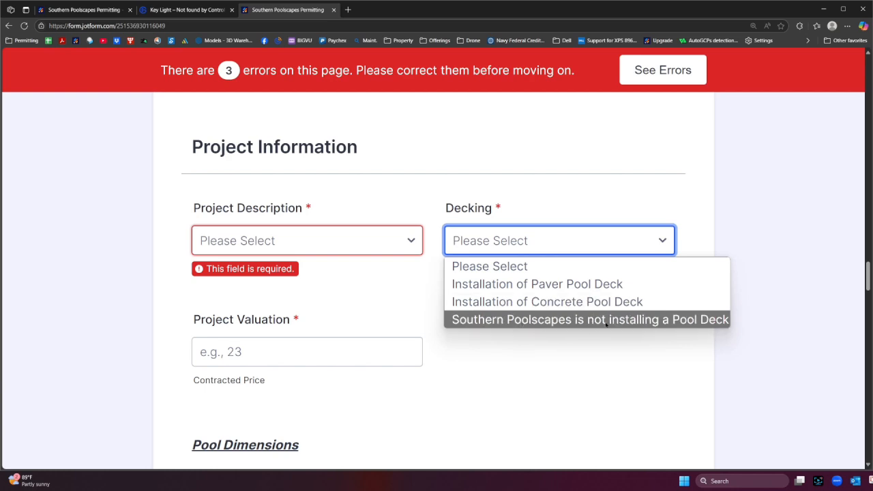
click(489, 379)
Step: Go through the Project Valuation, Pool Envelope, Pool Depth and Pool Area fields without entering values
scroll(263, 352, down, 1)
click(251, 282)
scroll(269, 335, down, 3)
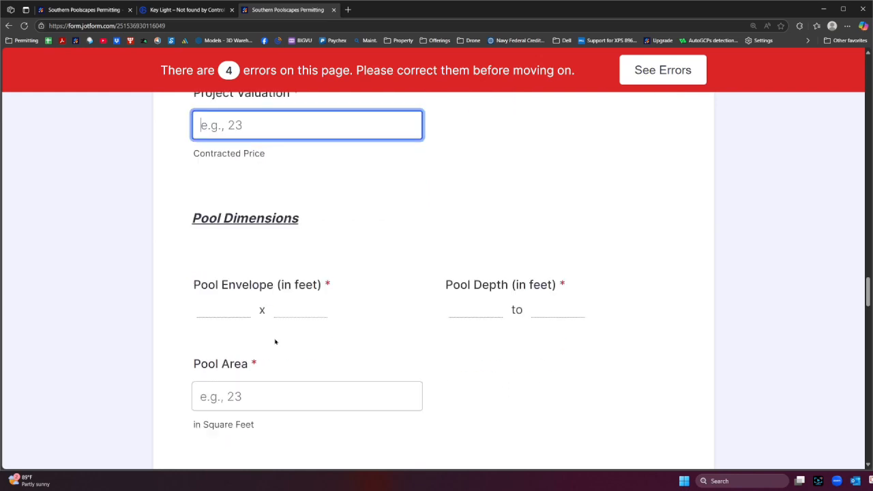
click(278, 339)
click(230, 248)
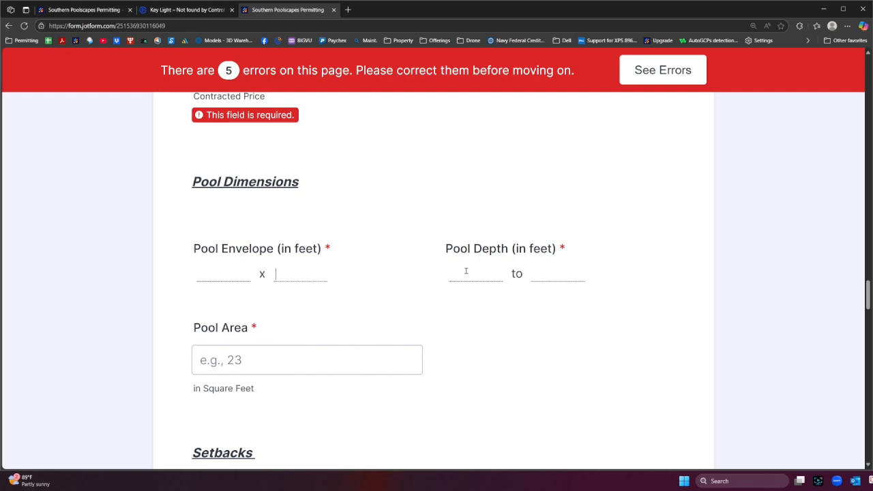
scroll(259, 259, down, 2)
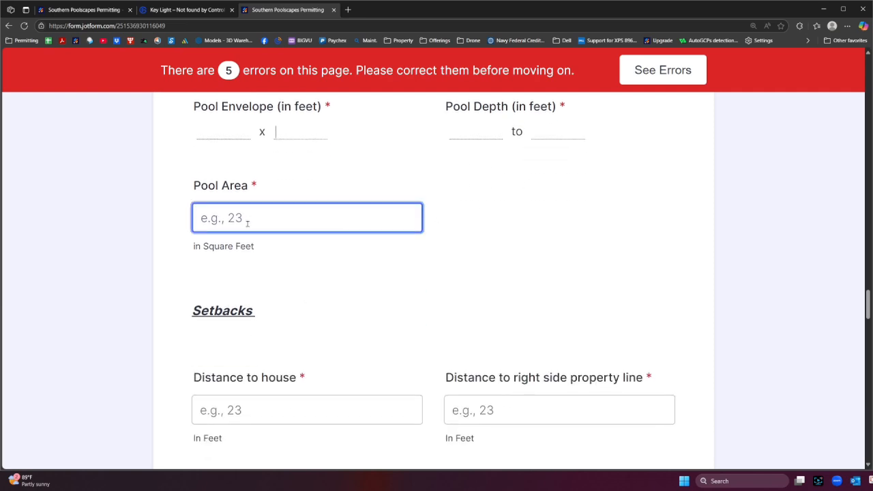
Step: Review the Setbacks fields for distances to the house and to the side, back and front property lines
scroll(259, 245, down, 2)
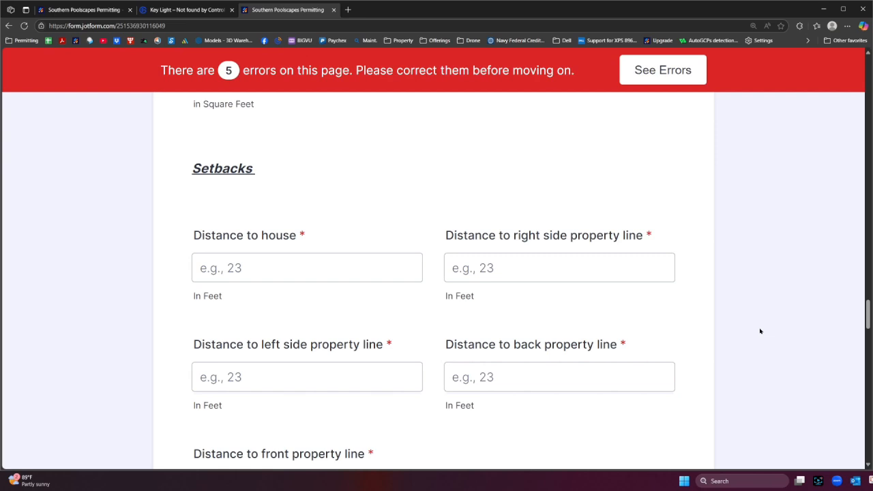
scroll(759, 331, down, 2)
click(572, 205)
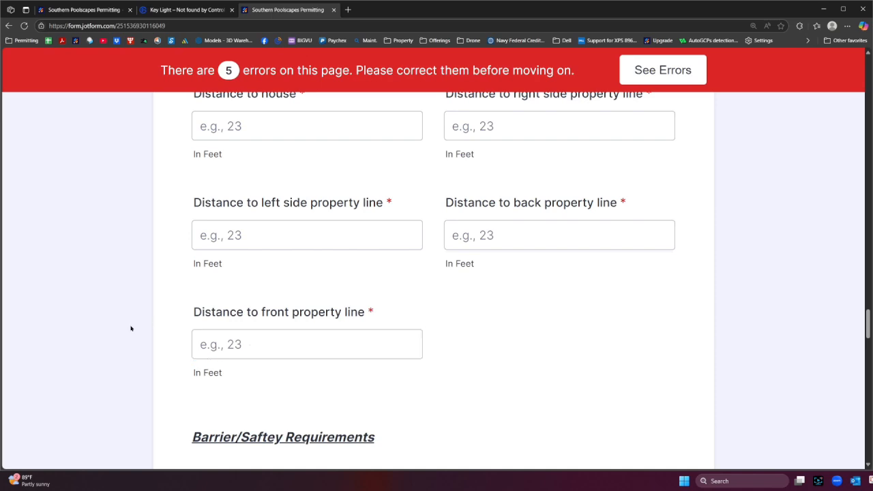
Step: Read through the Barrier/Safety Requirements choices without selecting any
scroll(131, 325, down, 3)
scroll(229, 251, down, 1)
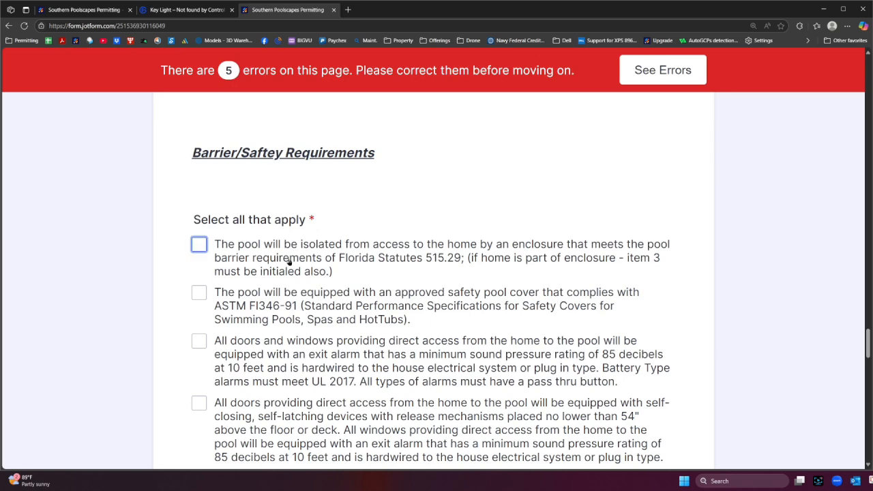
scroll(289, 253, down, 1)
scroll(247, 344, down, 1)
scroll(247, 368, up, 1)
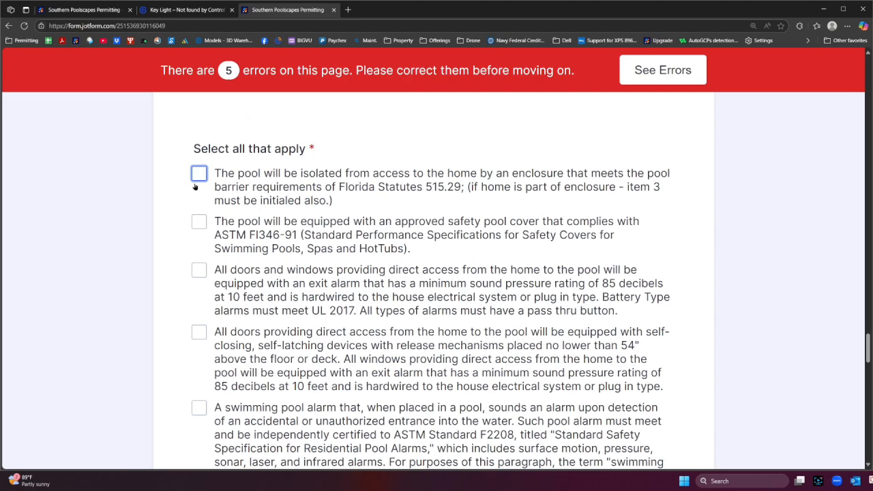
scroll(134, 274, down, 1)
Step: Review the retention wall, Fencing and electric heat pump questions under Additional Details, leaving them unanswered
scroll(134, 274, down, 4)
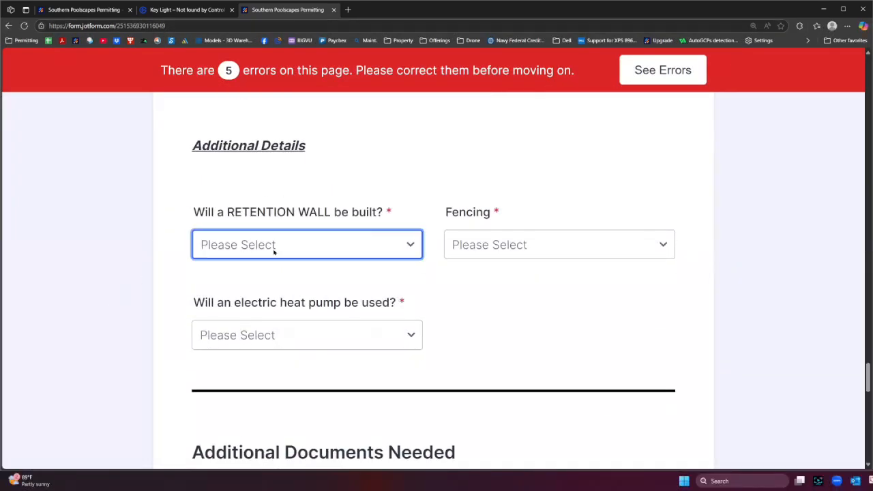
click(477, 244)
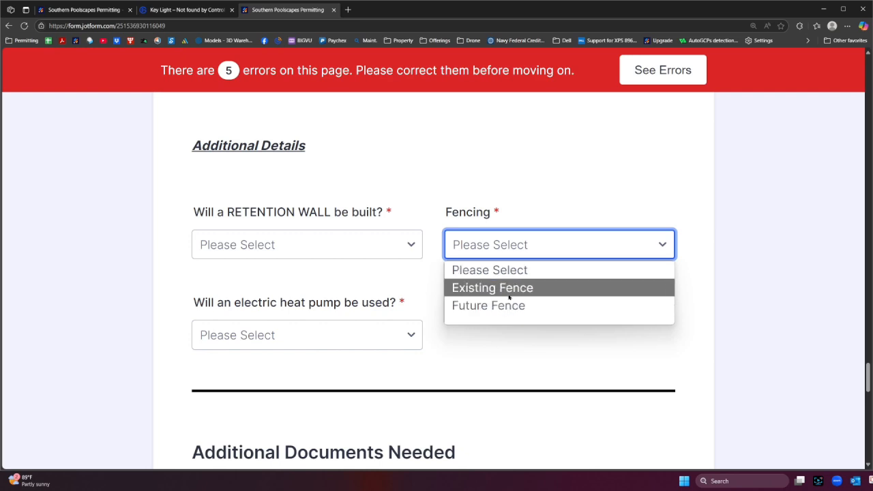
click(481, 368)
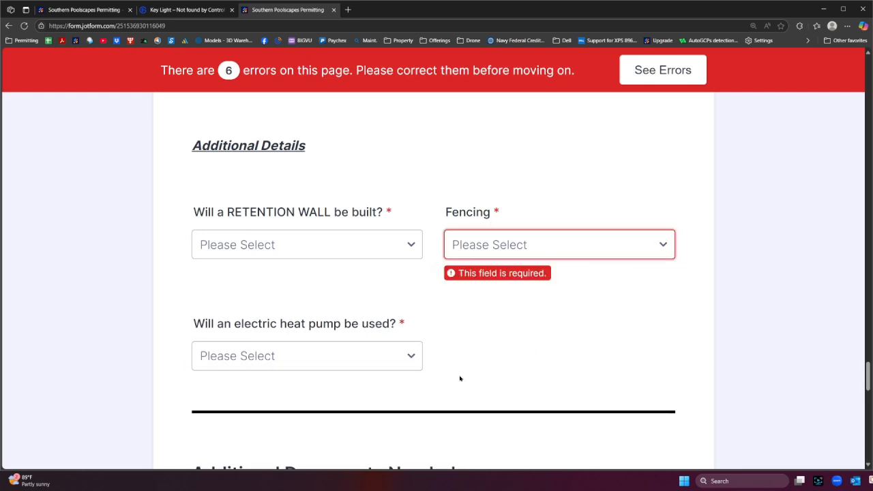
click(296, 356)
click(261, 321)
Step: Examine the Additional Documents Needed uploads for plot plan, survey overlay, cut sheet and supporting documents
scroll(195, 257, down, 4)
scroll(349, 235, down, 1)
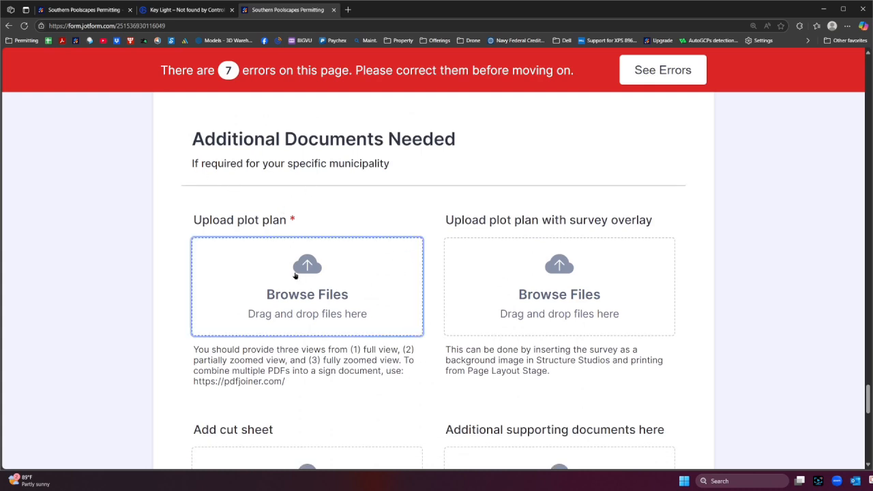
scroll(297, 276, down, 1)
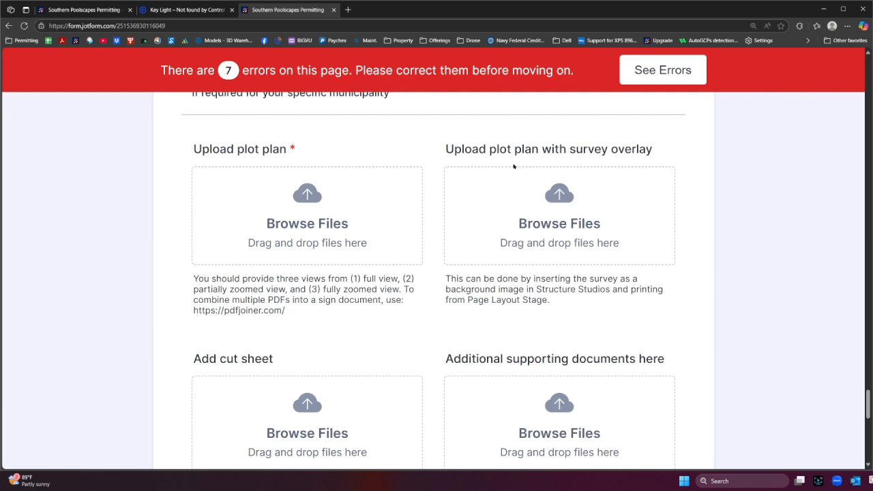
scroll(559, 360, down, 1)
scroll(579, 232, up, 1)
mouse_move(291, 311)
mouse_down()
mouse_move(232, 304)
mouse_move(228, 317)
mouse_move(193, 313)
mouse_move(297, 323)
mouse_up()
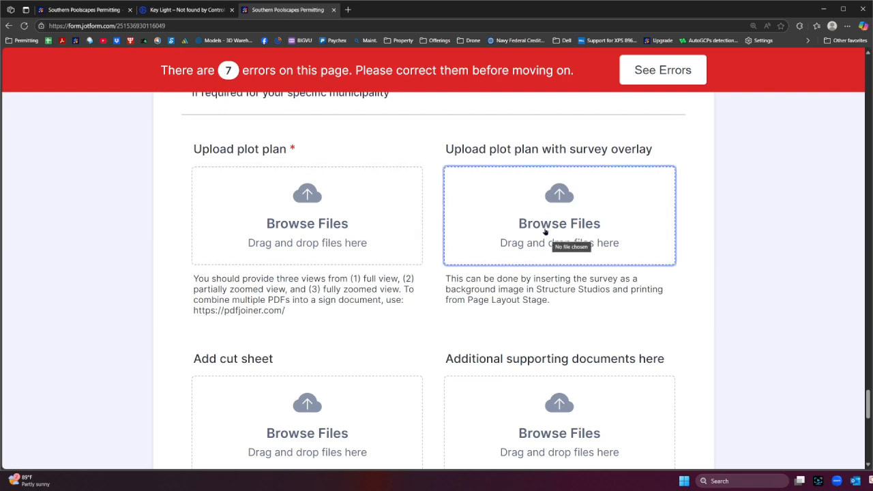
scroll(302, 292, down, 2)
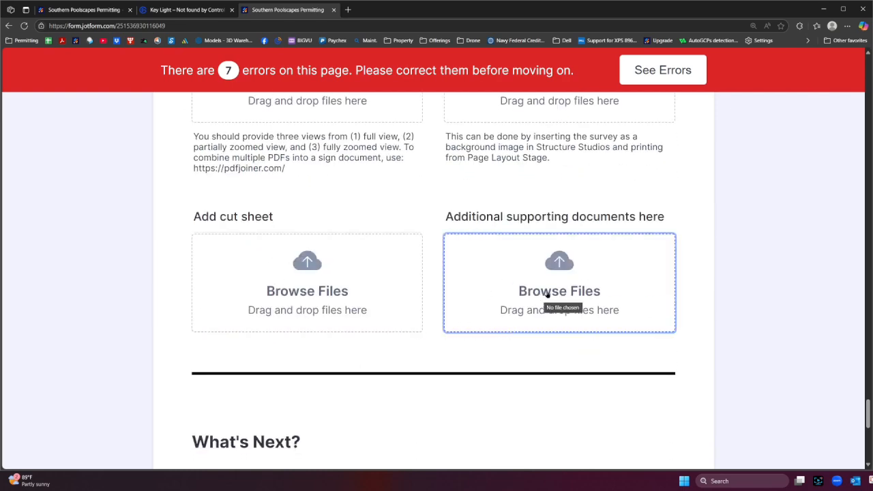
Step: Read the What's Next section and place the cursor in the box for requesting form changes, additions or enhancements
scroll(574, 293, down, 4)
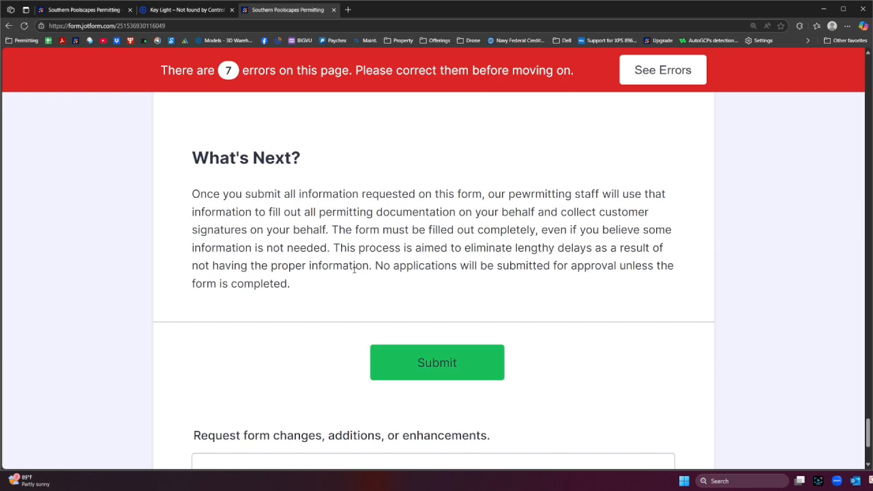
scroll(354, 269, down, 2)
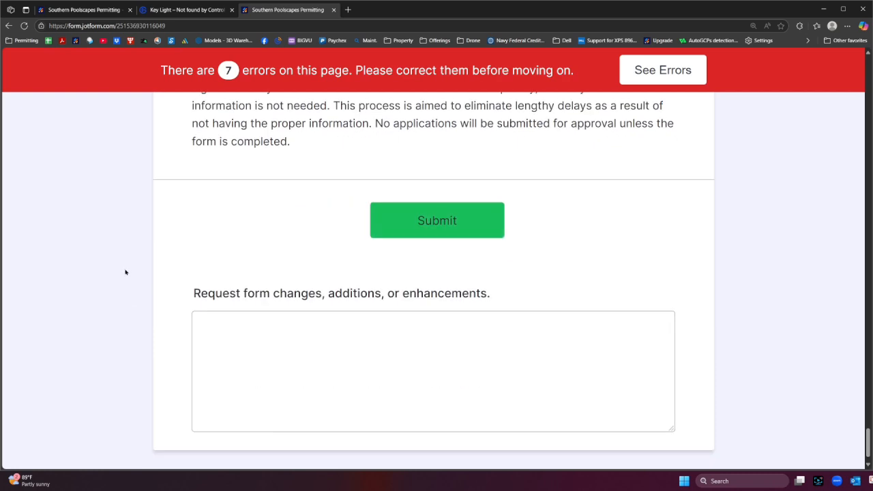
click(360, 333)
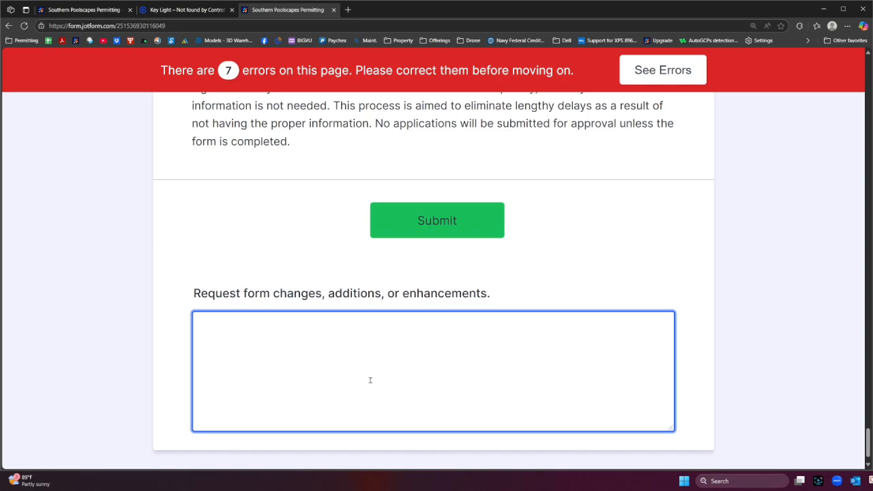
Step: Look back over the form's property and customer sections, and return to the stormwater and flood zone questions
scroll(409, 355, up, 20)
scroll(432, 333, down, 5)
scroll(432, 333, up, 10)
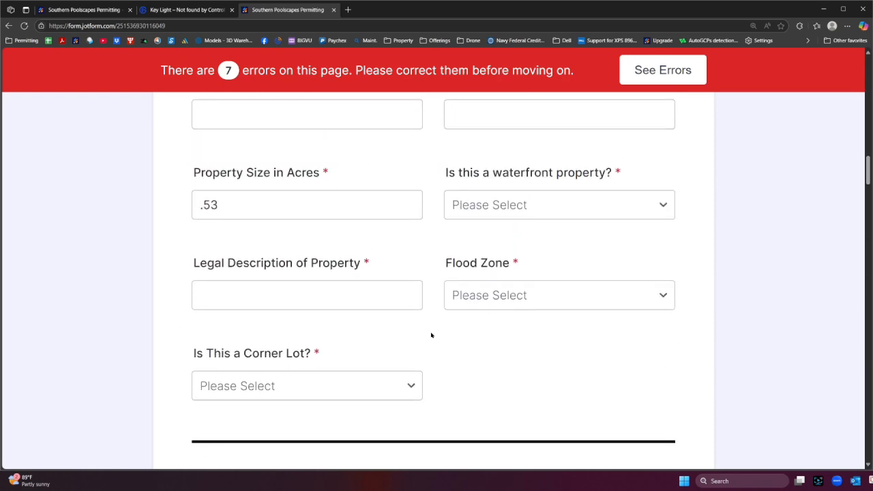
scroll(430, 335, up, 3)
scroll(434, 304, up, 5)
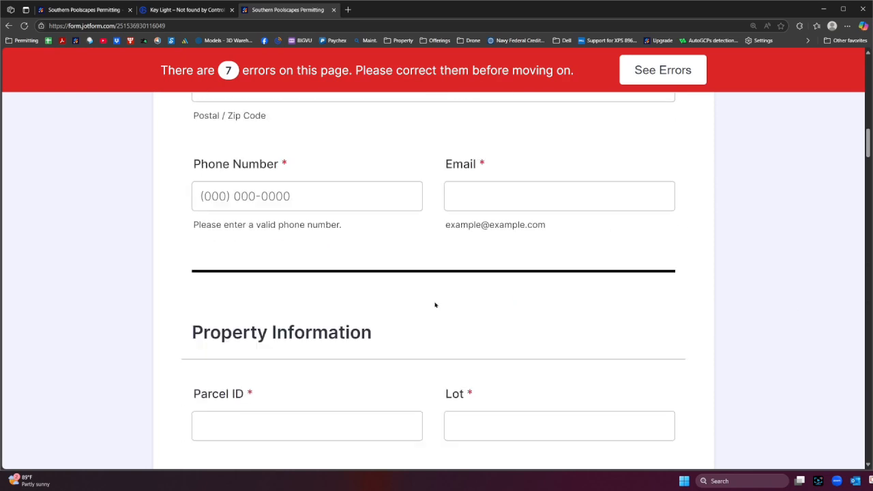
scroll(390, 296, up, 4)
scroll(390, 296, up, 1)
click(388, 294)
scroll(388, 293, up, 2)
scroll(388, 292, down, 15)
scroll(191, 341, down, 10)
scroll(127, 396, down, 3)
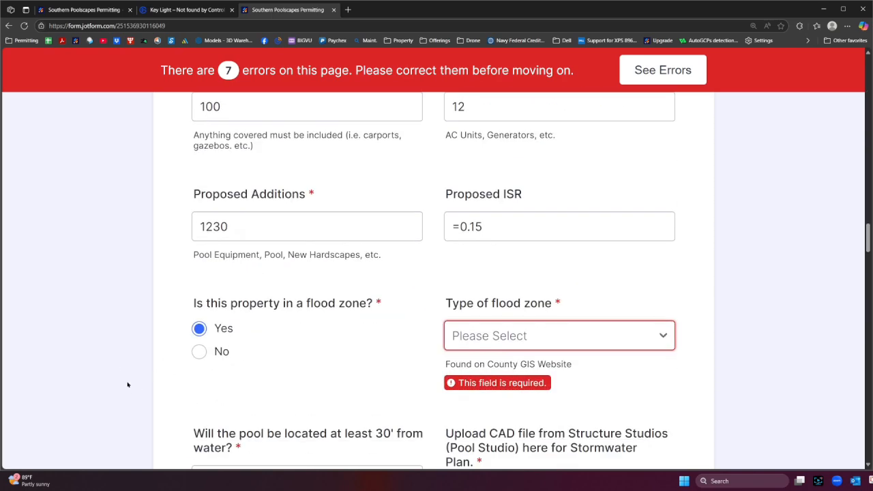
Step: Recheck the form from the Type of flood zone question through Project Information to Pool Dimensions
click(663, 334)
click(733, 253)
scroll(312, 337, down, 5)
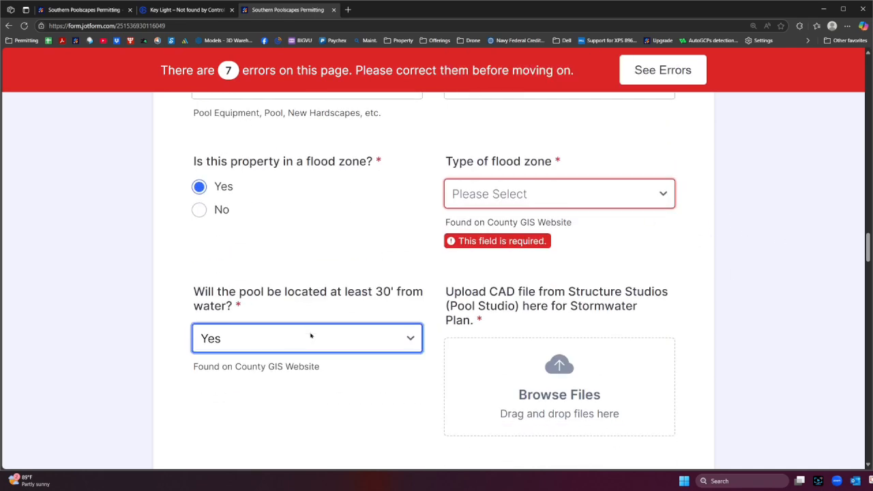
scroll(106, 333, down, 3)
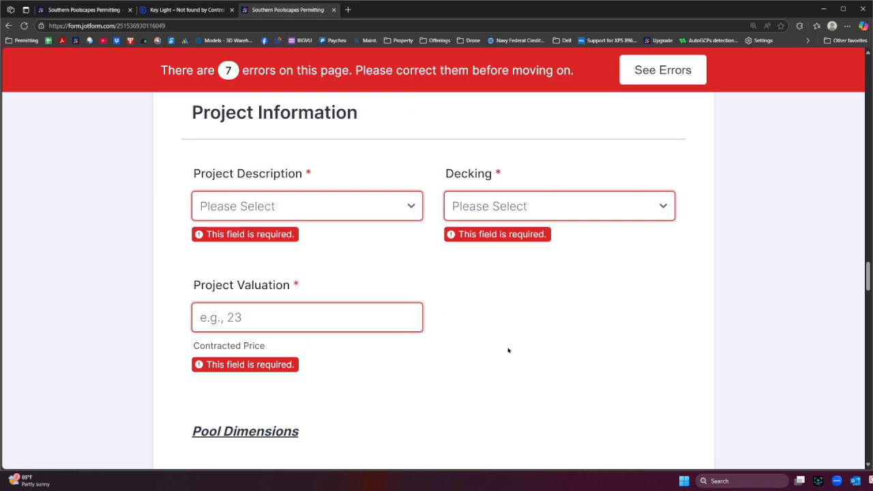
scroll(493, 374, down, 7)
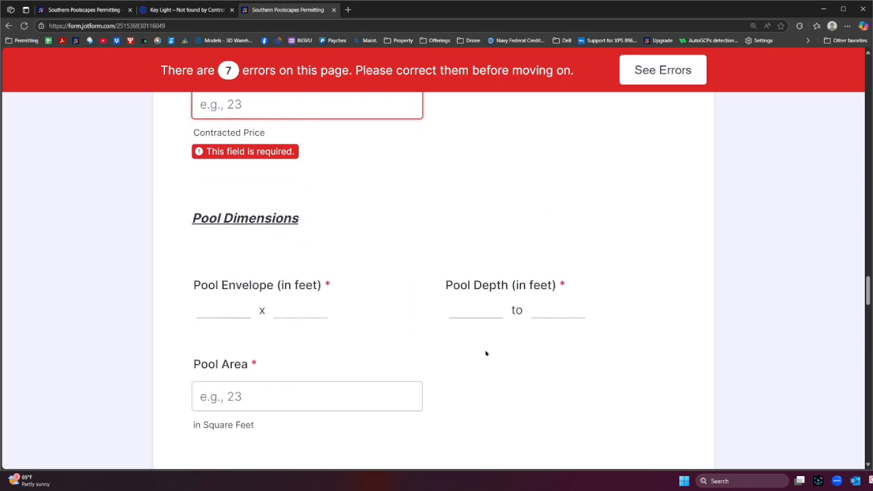
Step: Switch to the Permitting Plot Plans drawing in Structure Studios and select the Permitting Basics label group
scroll(486, 353, up, 20)
click(616, 259)
click(595, 272)
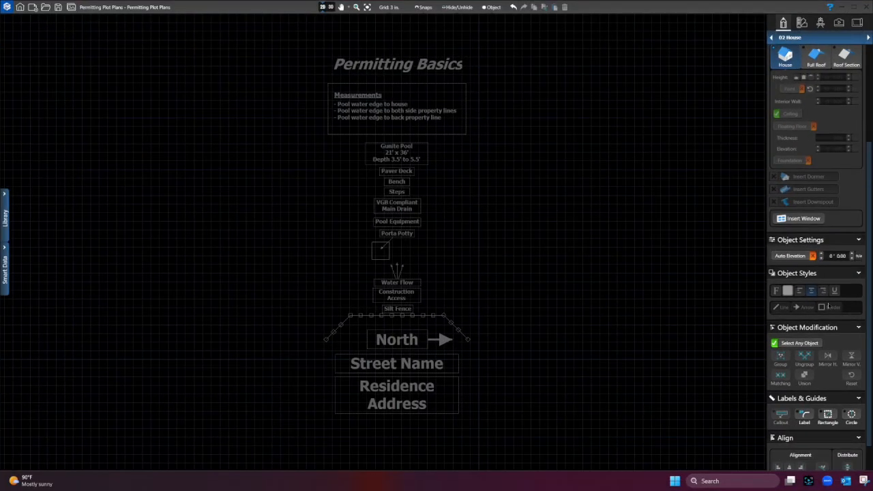
middle_drag(598, 270, 600, 276)
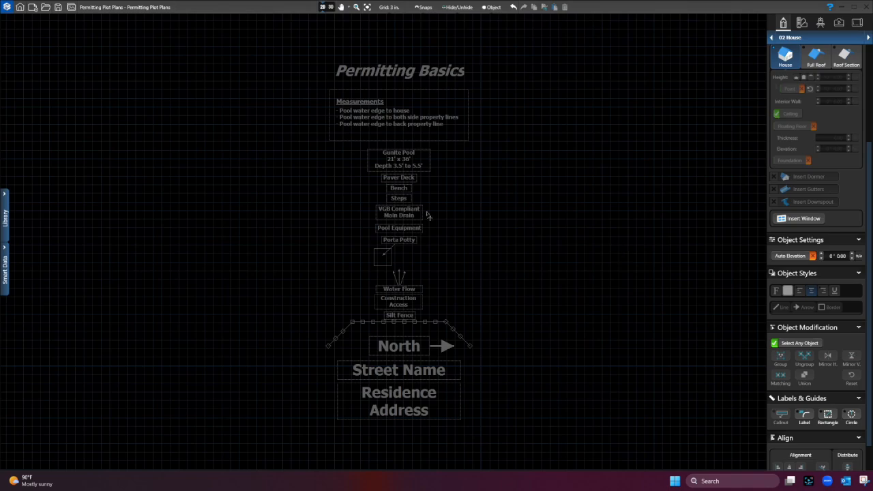
click(407, 139)
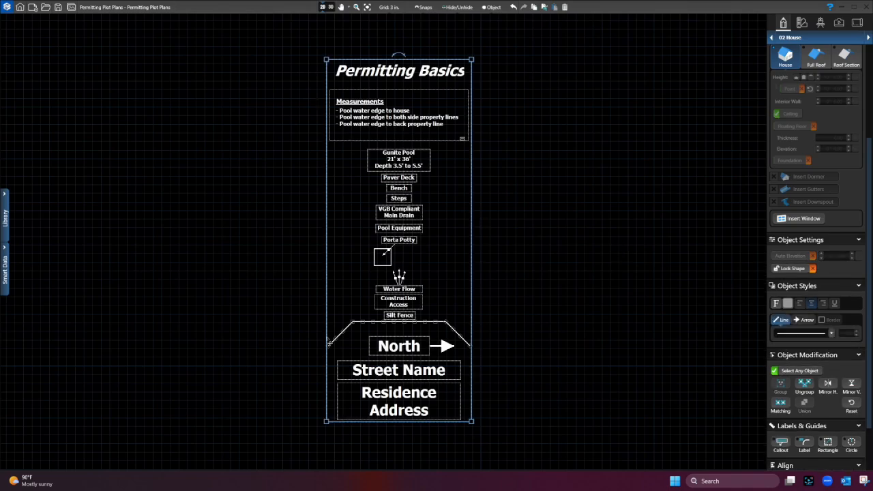
Step: Examine the Permitting Basics labels, from the Measurements list and pool details down to the street name and residence address
scroll(381, 98, up, 4)
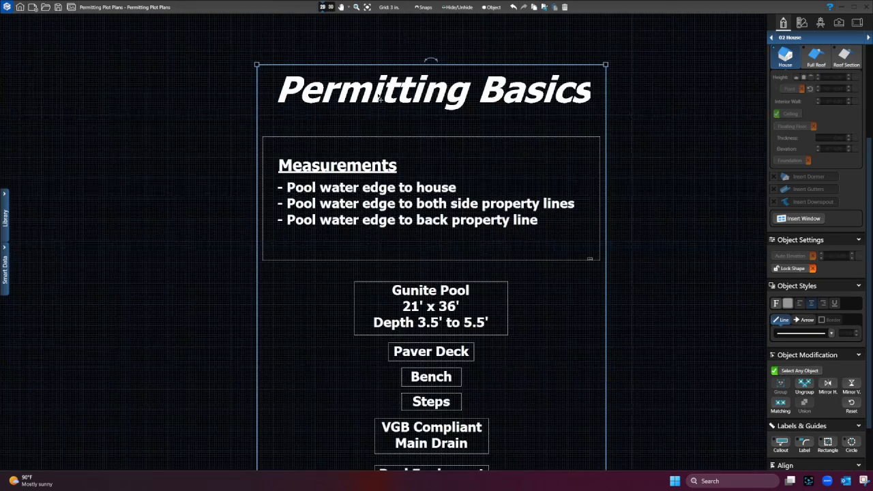
scroll(401, 154, down, 4)
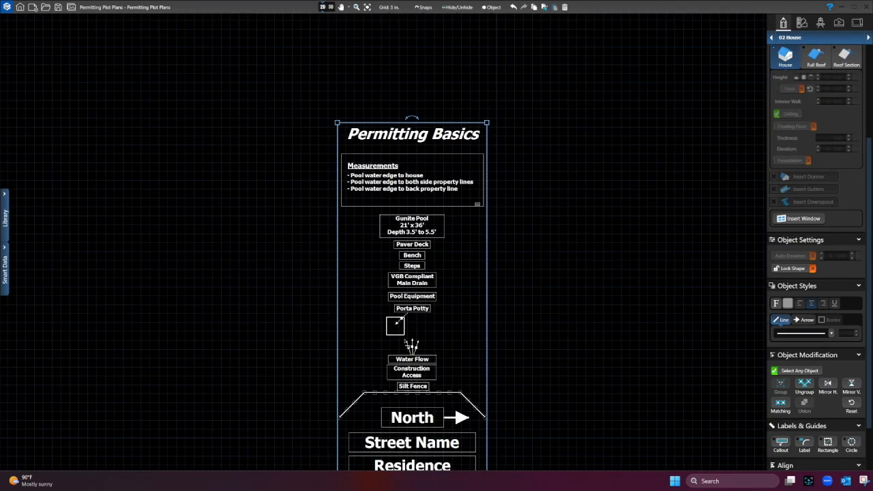
scroll(408, 343, down, 2)
scroll(407, 286, up, 4)
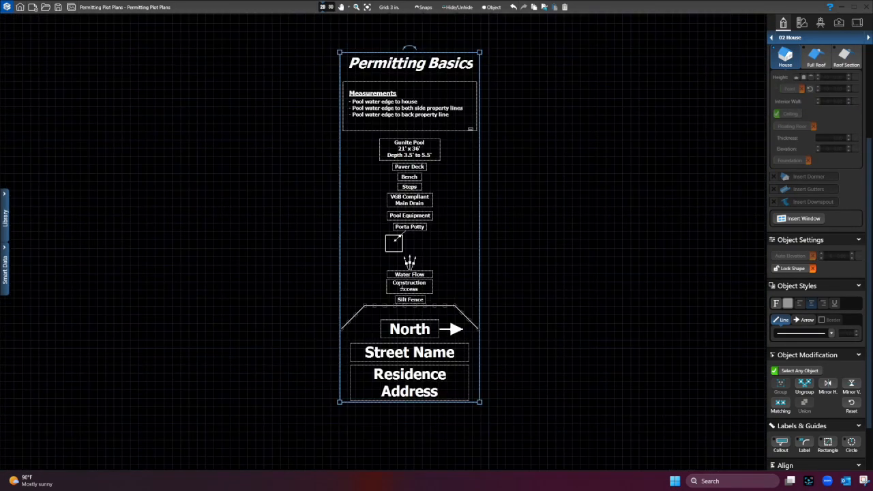
scroll(394, 279, down, 3)
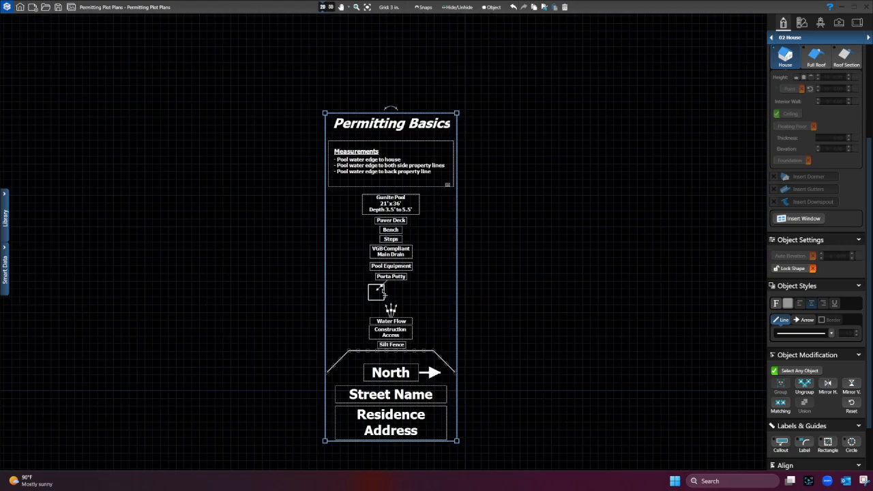
Step: Ungroup the Permitting Basics label group into individual labels
middle_drag(394, 278, 396, 264)
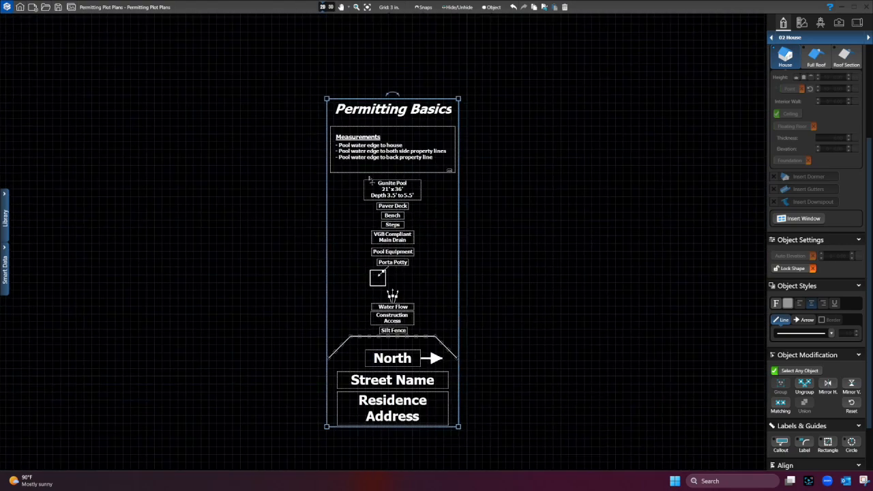
scroll(409, 174, up, 3)
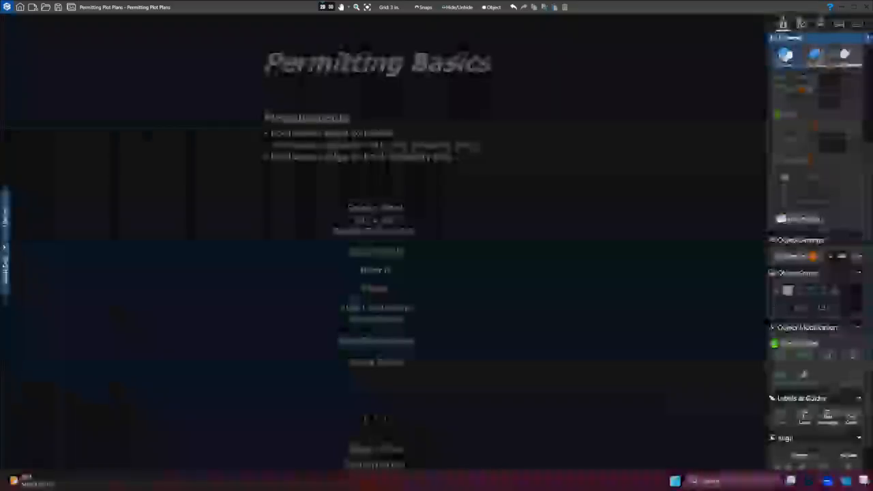
scroll(370, 168, down, 2)
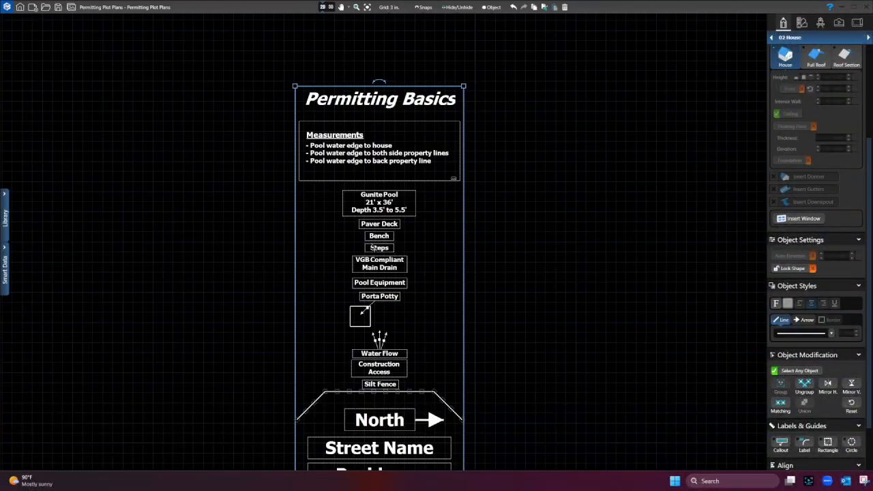
middle_drag(375, 262, 381, 215)
scroll(794, 347, down, 1)
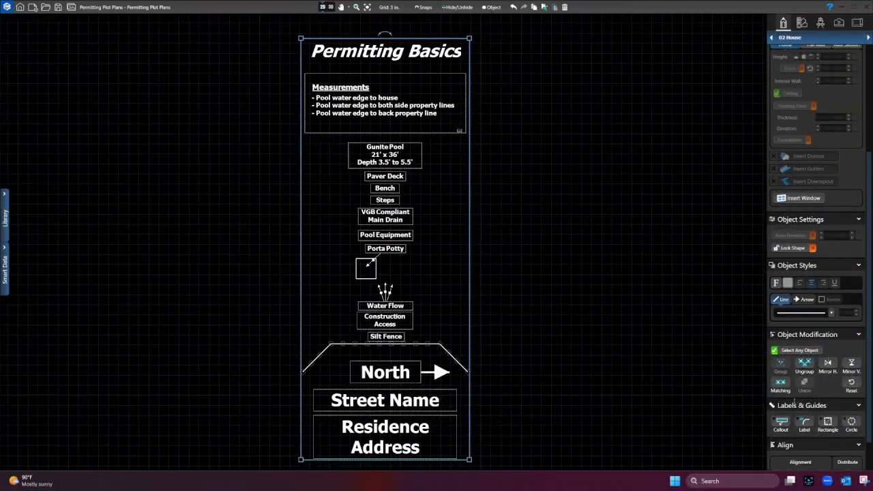
click(804, 363)
click(486, 147)
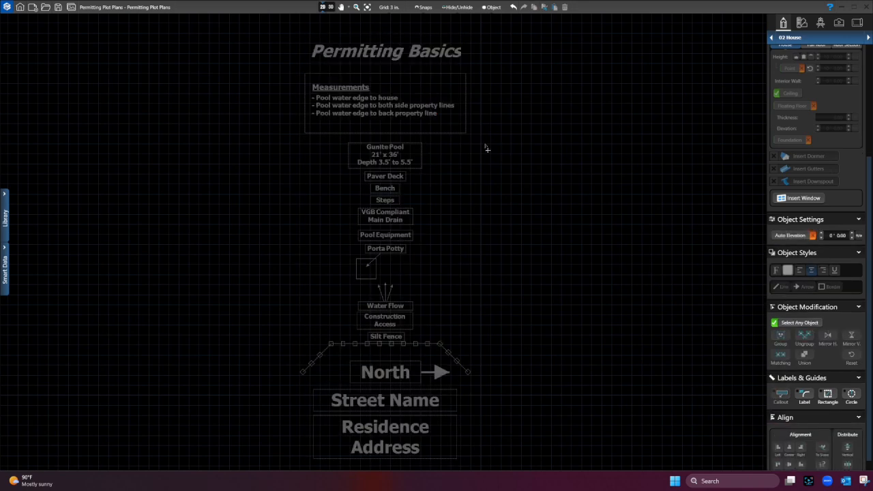
Step: Move the Gunite Pool label out of the list into empty space and add a callout arrow to it
click(374, 156)
drag(398, 161, 606, 177)
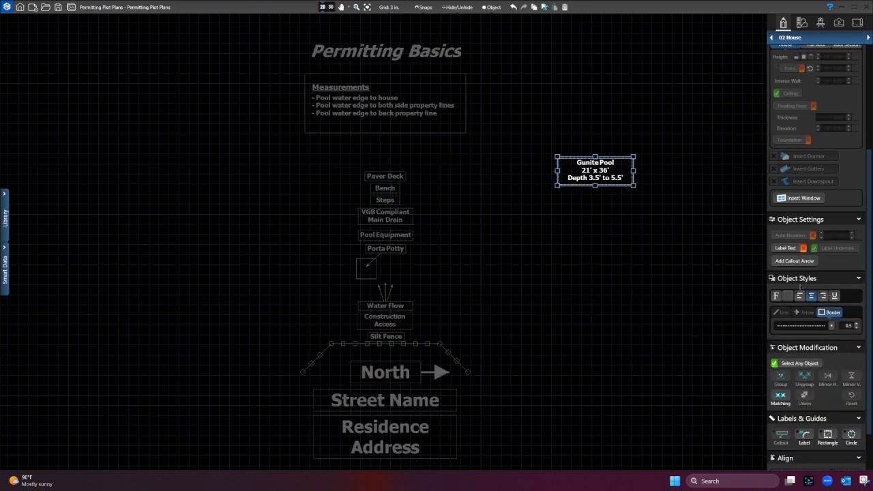
click(795, 260)
click(662, 94)
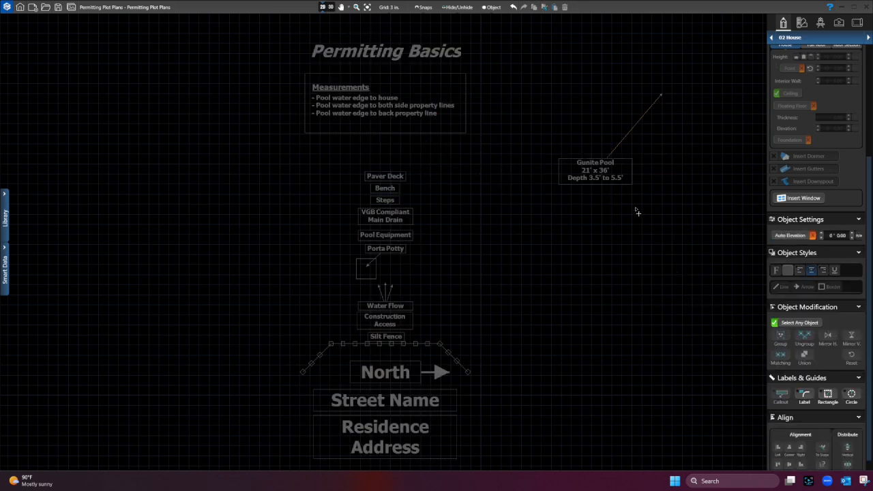
Step: Return the Gunite Pool label to its place above the Paver Deck label
drag(609, 182, 387, 172)
scroll(386, 173, up, 5)
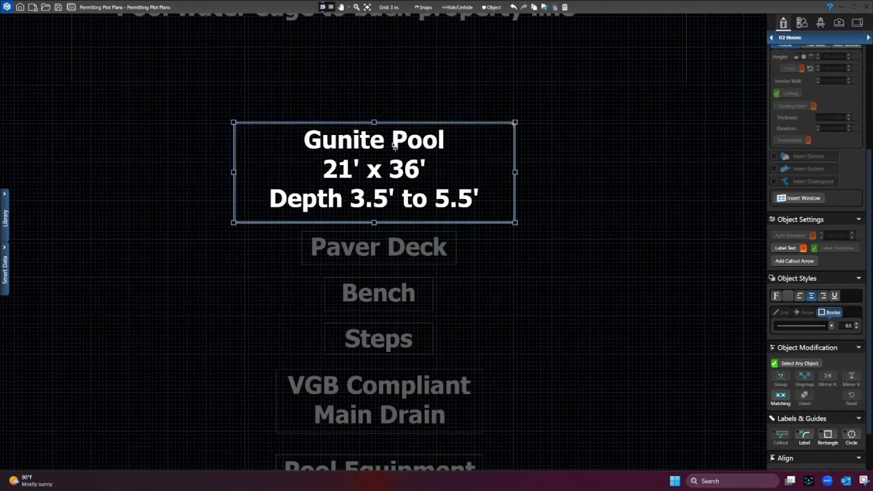
drag(394, 146, 398, 146)
click(645, 261)
Step: Try moving the Paver Deck label out beside the list and adding a callout arrow to it
scroll(642, 255, down, 4)
middle_drag(641, 253, 339, 241)
drag(328, 232, 550, 233)
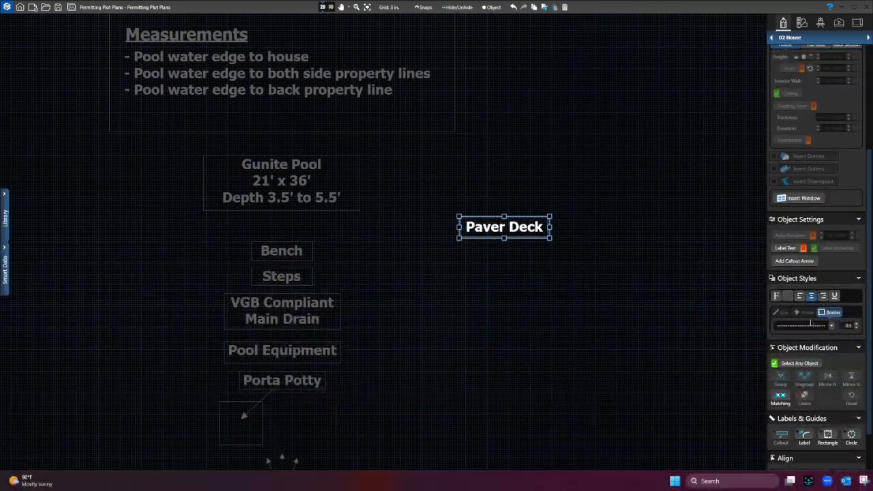
scroll(798, 364, down, 1)
click(534, 244)
click(534, 231)
click(786, 209)
click(611, 133)
click(468, 174)
Step: Undo the last changes to the Paver Deck label
key(ctrl+z)
key(ctrl+z)
click(419, 305)
Step: Group all the Permitting Basics labels, from the title down to Residence Address, back together
scroll(414, 288, down, 4)
middle_drag(507, 277, 538, 207)
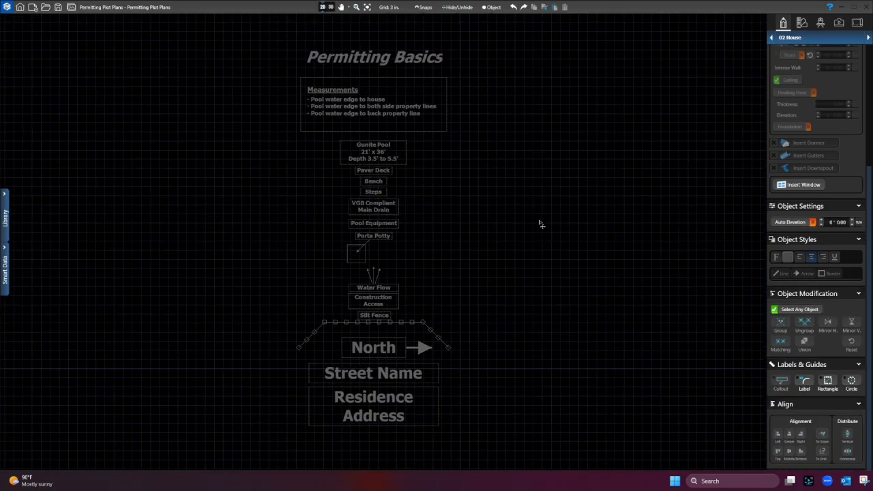
drag(243, 41, 542, 438)
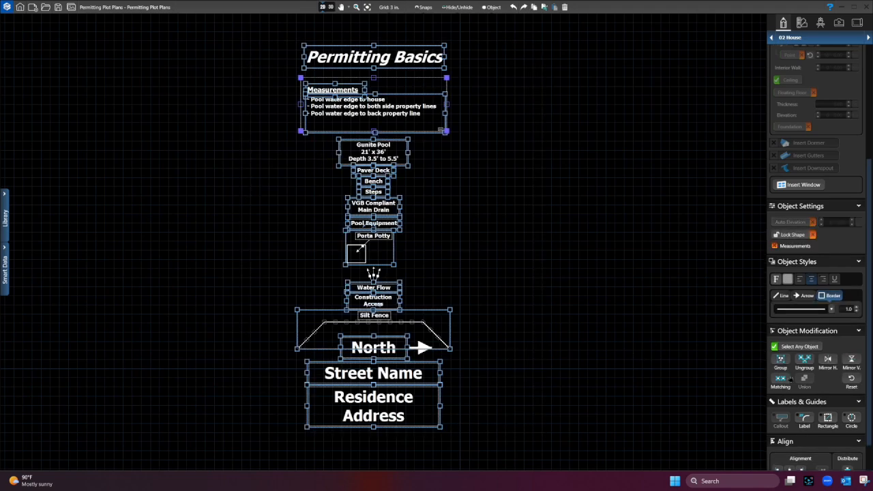
click(584, 282)
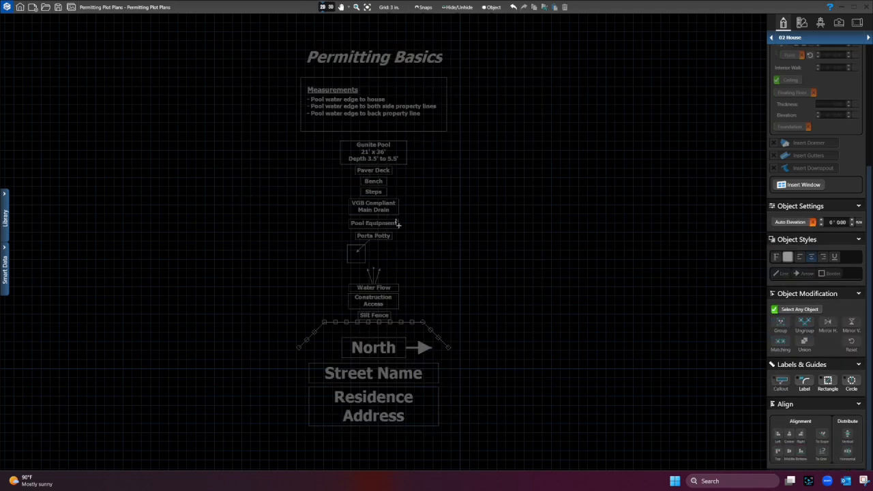
click(367, 235)
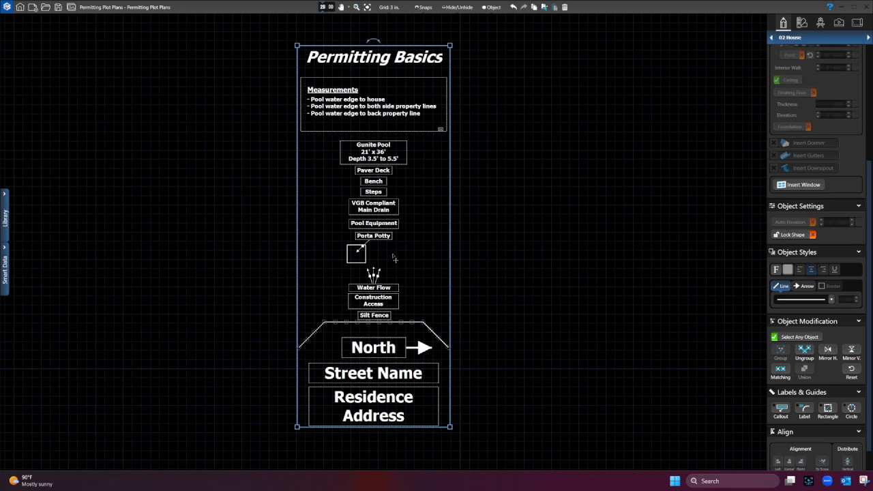
Step: Move the Specific to Crestview Projects box with its gate, fence and alarm labels directly below the Residence Address label
scroll(399, 249, down, 3)
drag(526, 182, 695, 265)
drag(597, 211, 371, 326)
scroll(362, 332, up, 5)
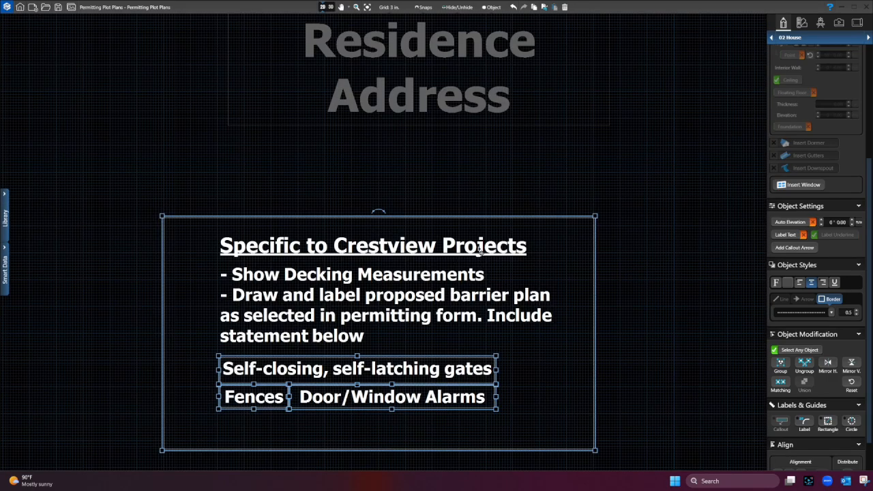
drag(427, 279, 469, 200)
click(478, 425)
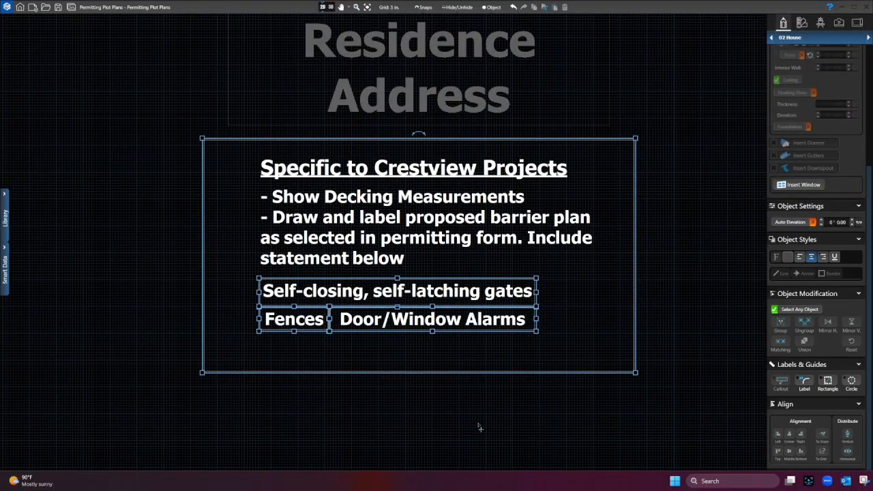
scroll(481, 330, down, 8)
drag(524, 359, 526, 357)
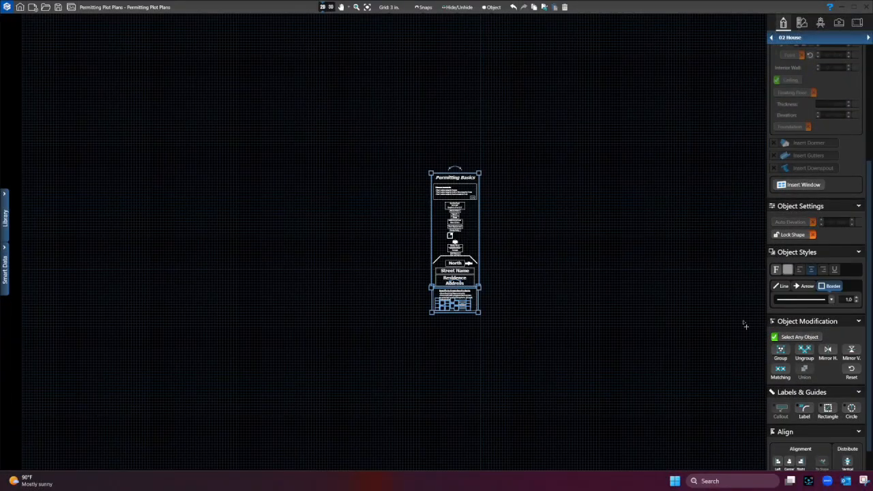
click(487, 265)
Step: Select the Permitting Basics group and start saving it to the library as a new template
scroll(487, 265, up, 5)
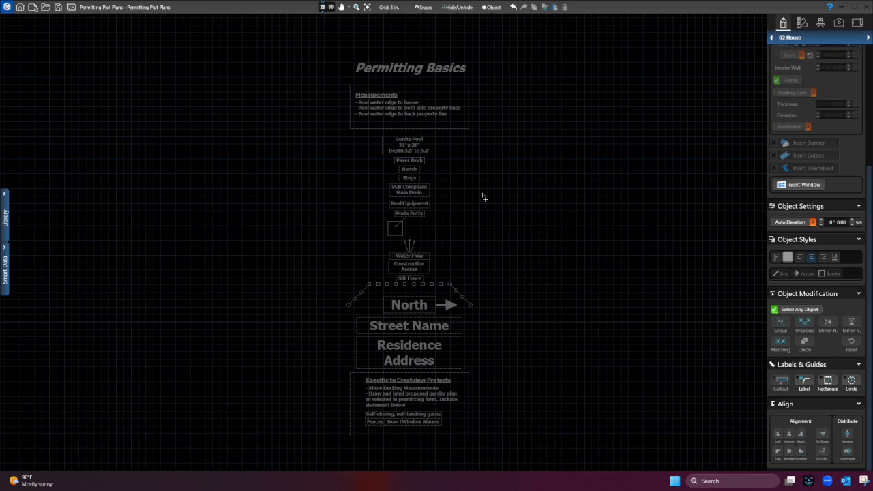
click(420, 196)
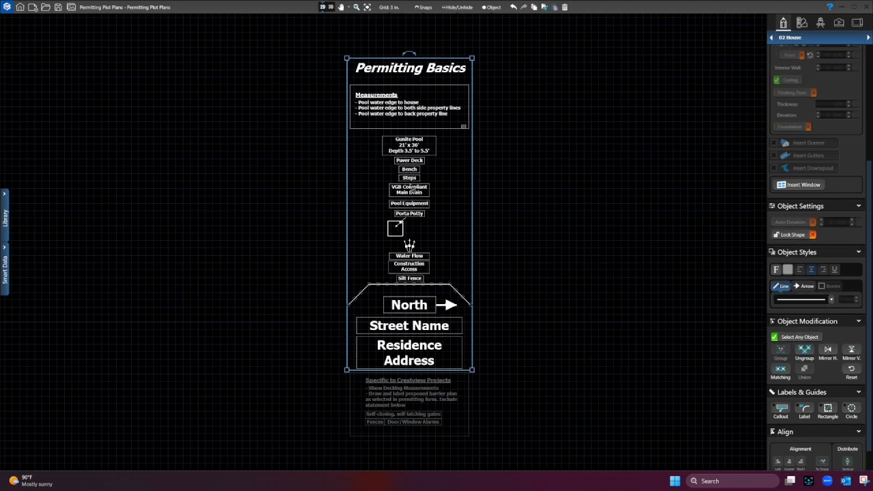
click(6, 198)
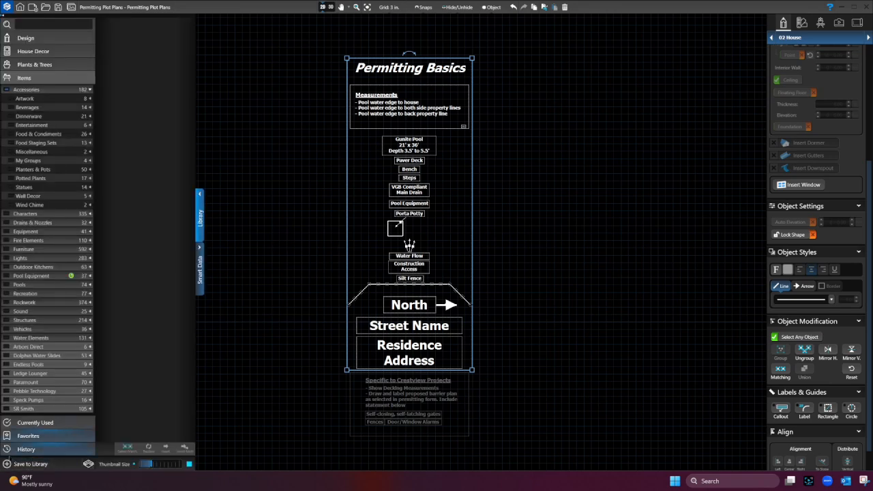
click(22, 466)
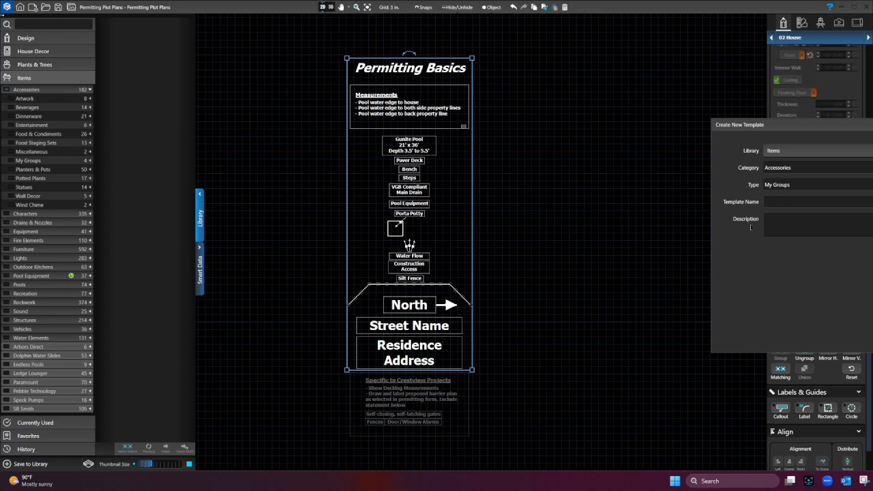
drag(852, 129, 470, 180)
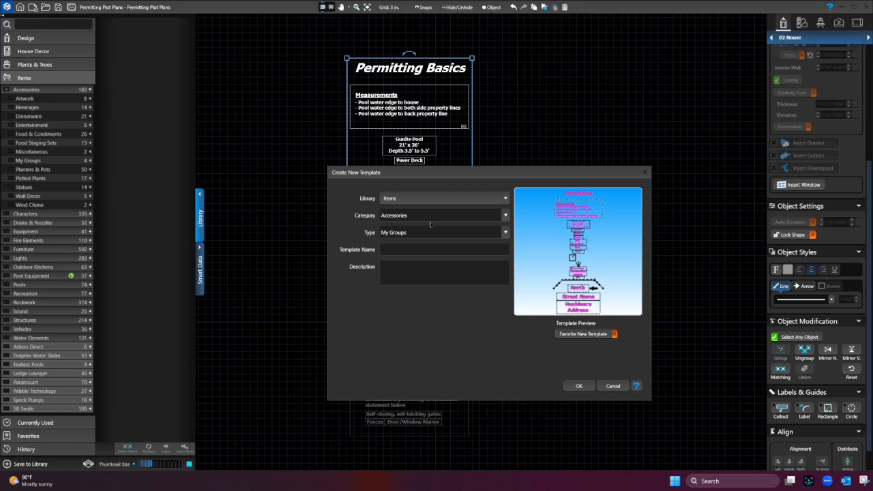
Step: Keep the template's library as Items and category as Accessories, and set its type to Permitting
click(427, 199)
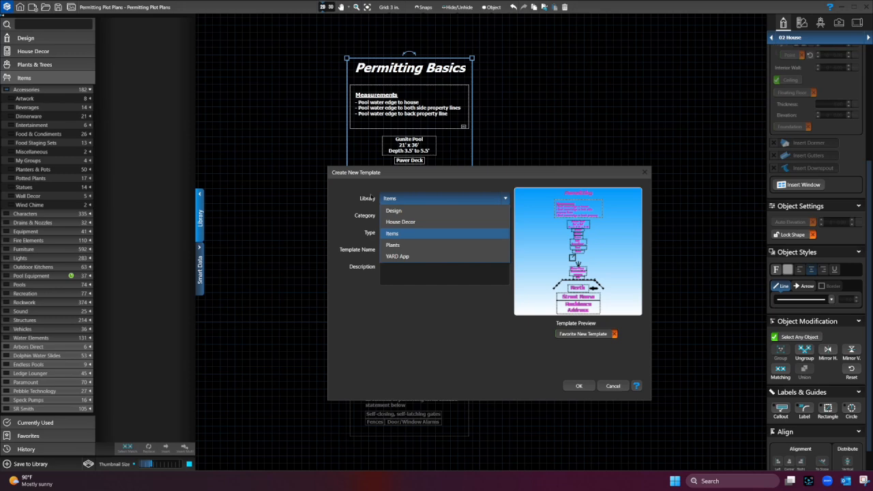
click(392, 184)
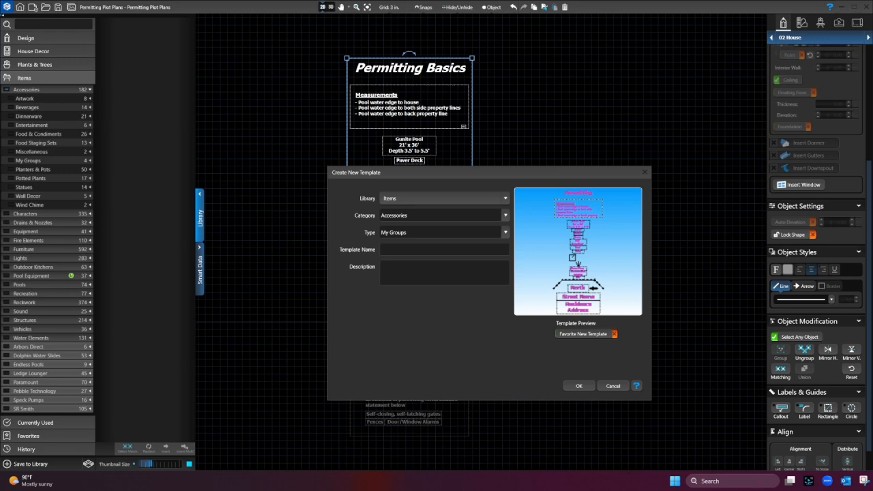
click(407, 199)
click(411, 235)
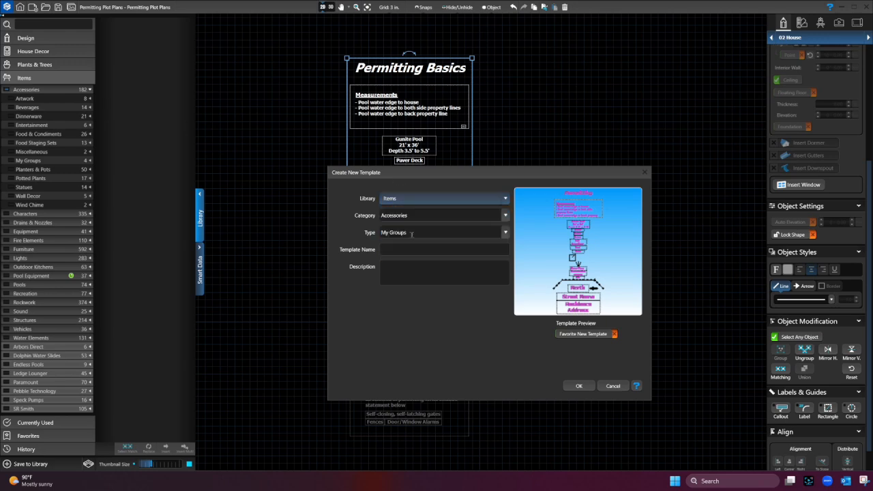
click(436, 216)
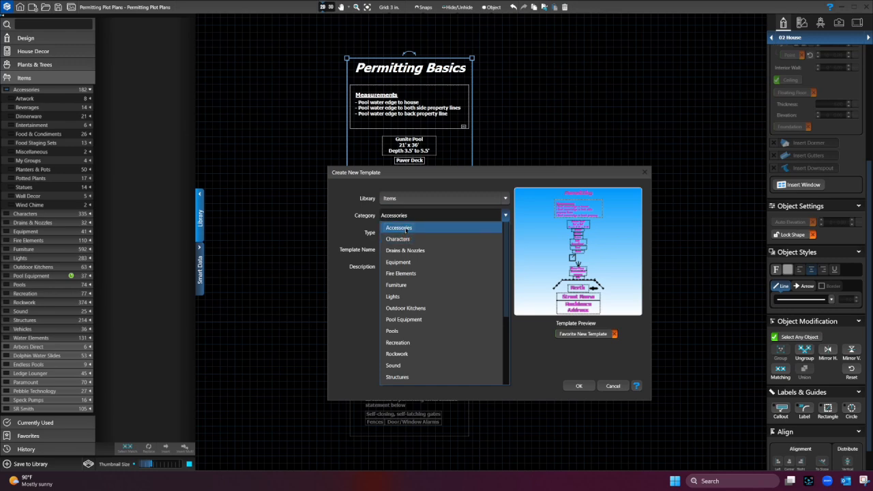
click(405, 228)
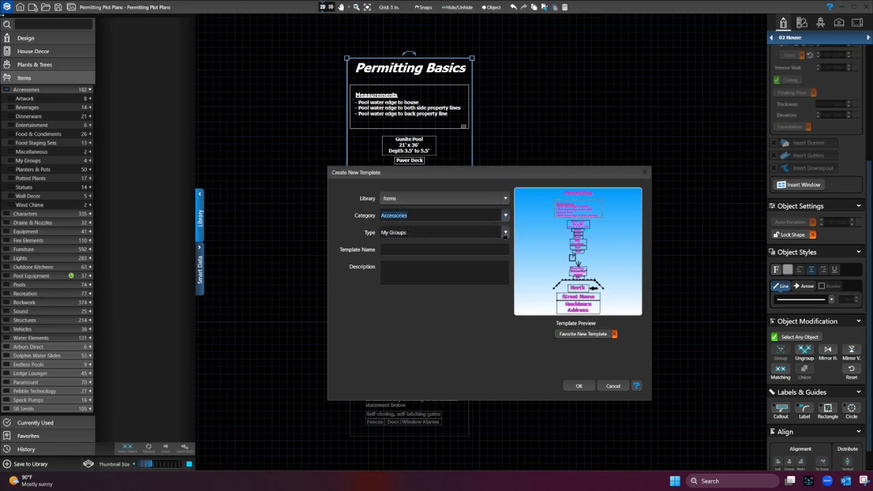
click(506, 233)
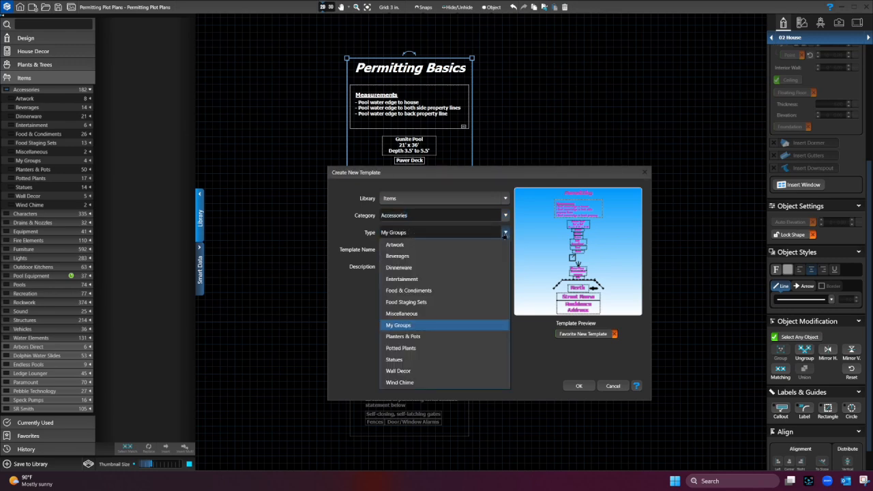
click(505, 233)
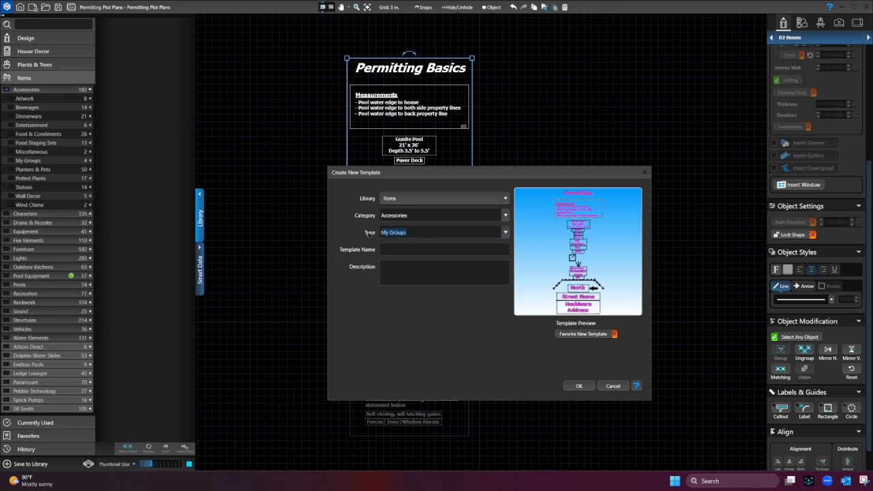
text(Permitting)
Step: Name the template Permitting Plot Plan - Basics and save it
click(394, 250)
text(Permitting Plot Plan - B)
key(BackSpace)
text(- Basics)
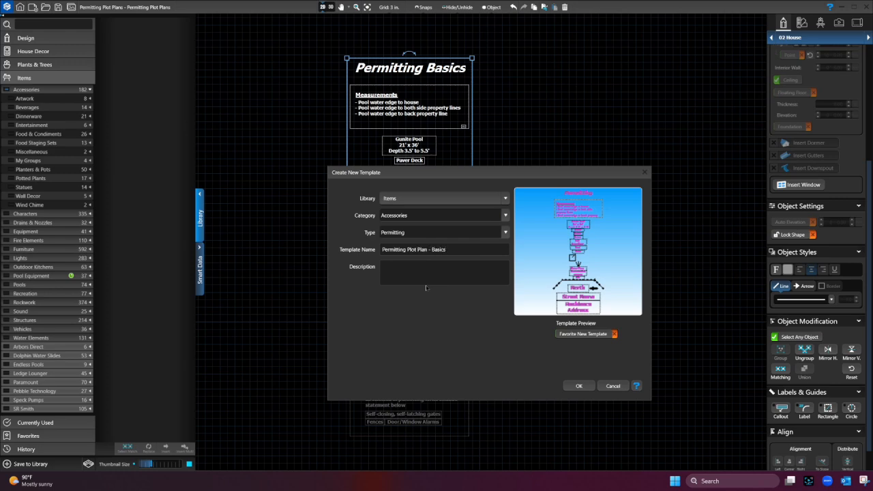
click(579, 386)
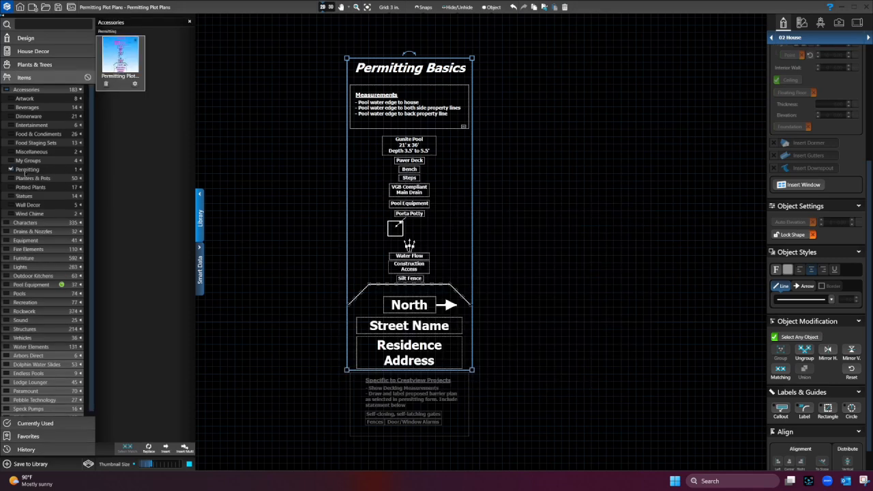
Step: Expand the Permitting type under Accessories to view its saved template, and deselect the label group
click(25, 170)
scroll(41, 178, down, 1)
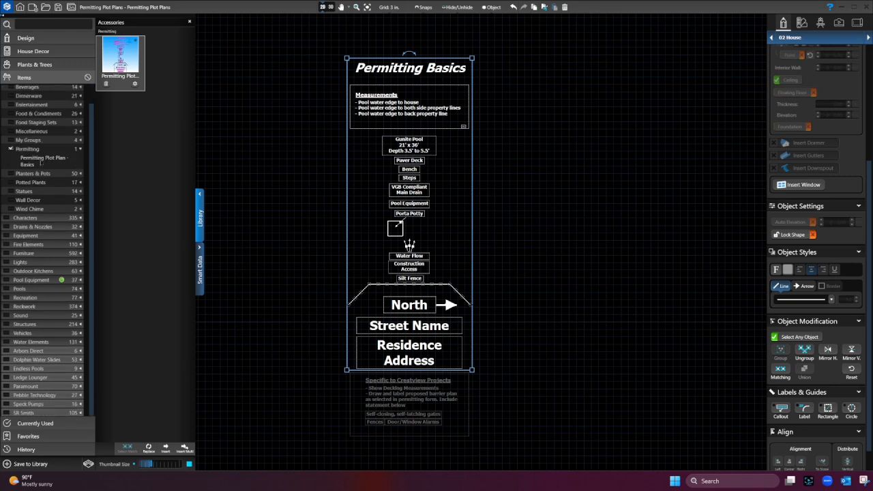
click(265, 191)
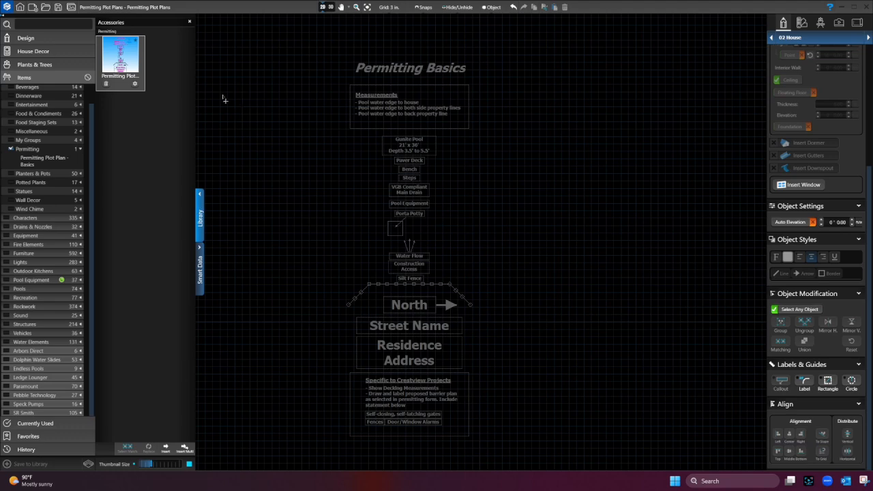
Step: Search the library for "permitting" and choose the Accessories > Permitting suggestion
click(75, 24)
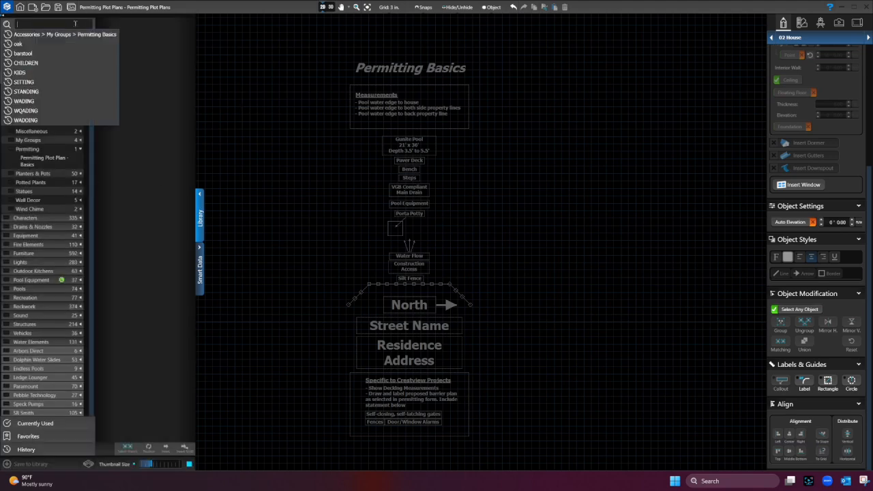
text(permitting)
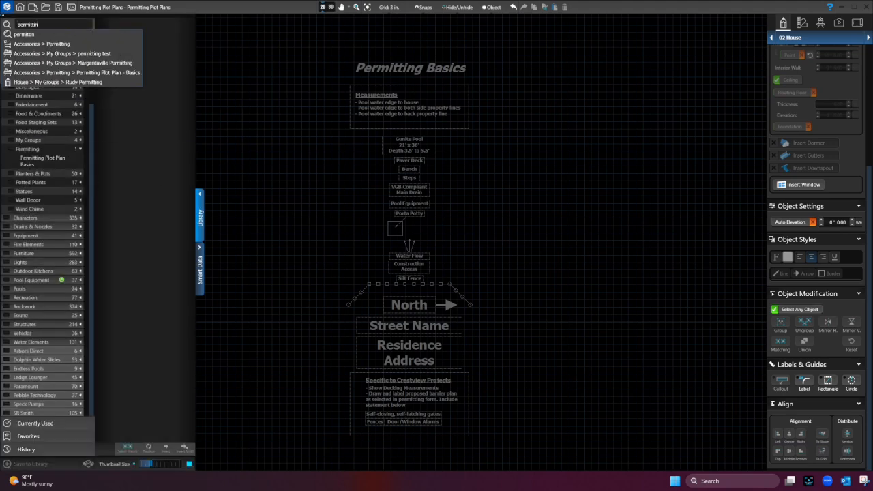
click(41, 43)
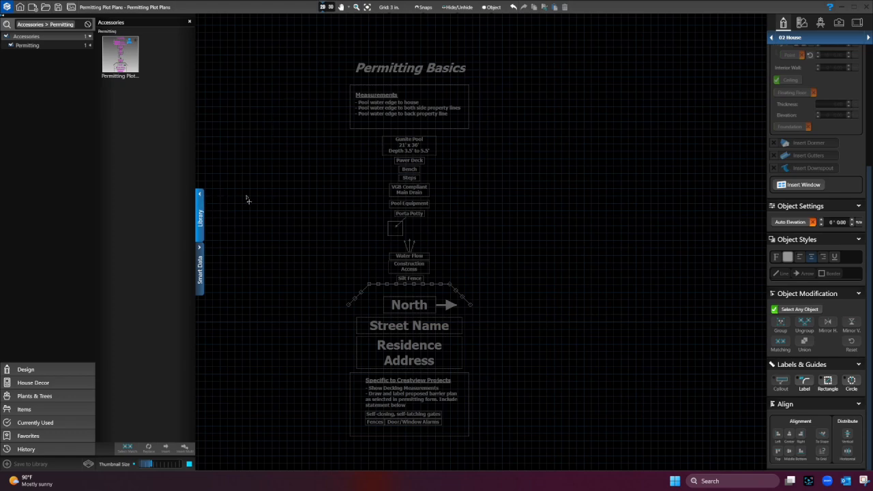
Step: Group all the permitting labels together with the Specific to Crestview Projects section
drag(268, 42, 539, 452)
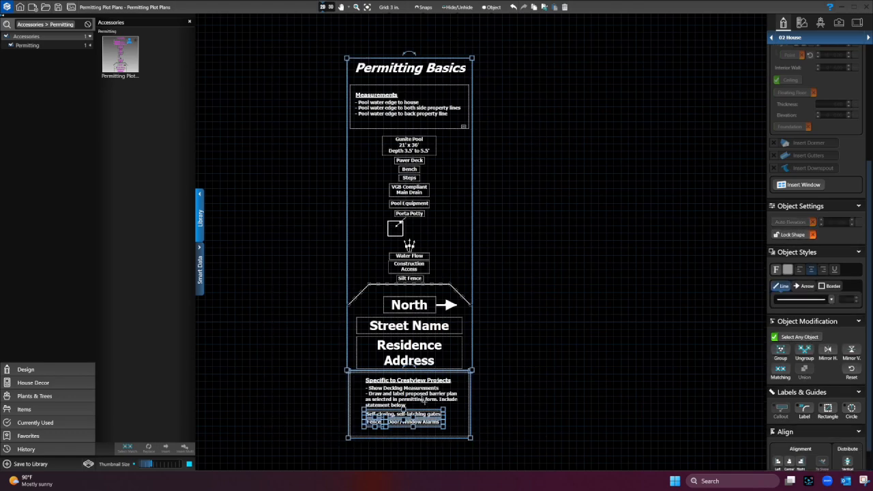
click(780, 350)
click(579, 273)
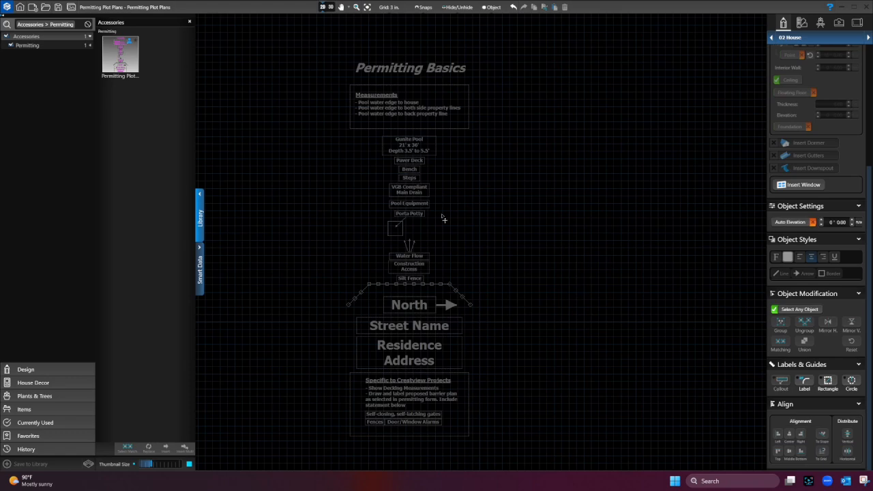
click(423, 195)
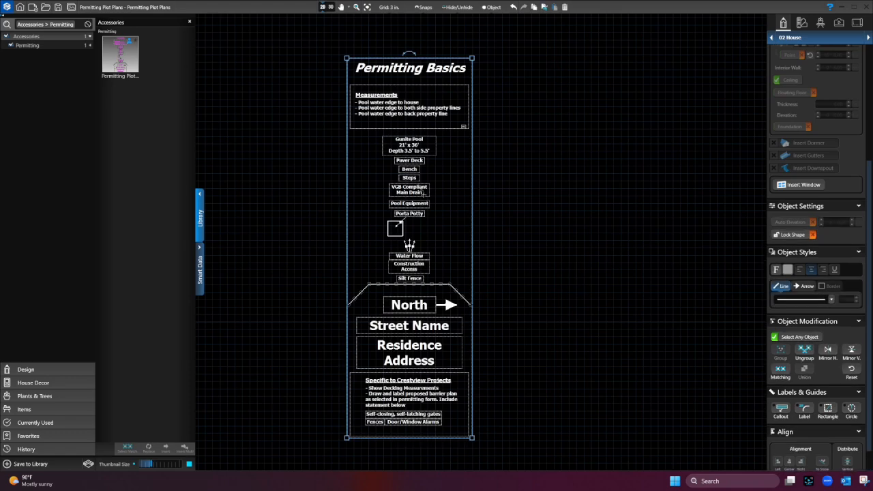
Step: Save the group to the library under Items, Accessories, type Permitting, as a template named Permitting Plot Plan - Crestview
click(23, 465)
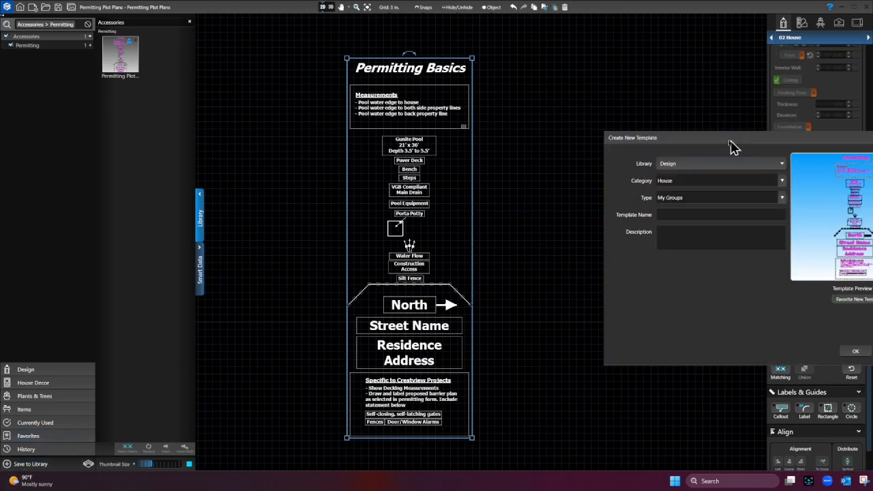
click(491, 157)
click(491, 195)
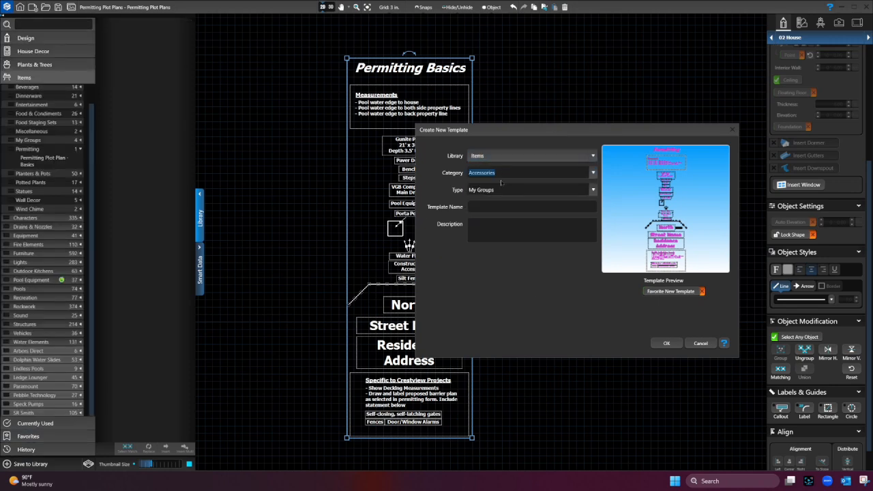
click(592, 192)
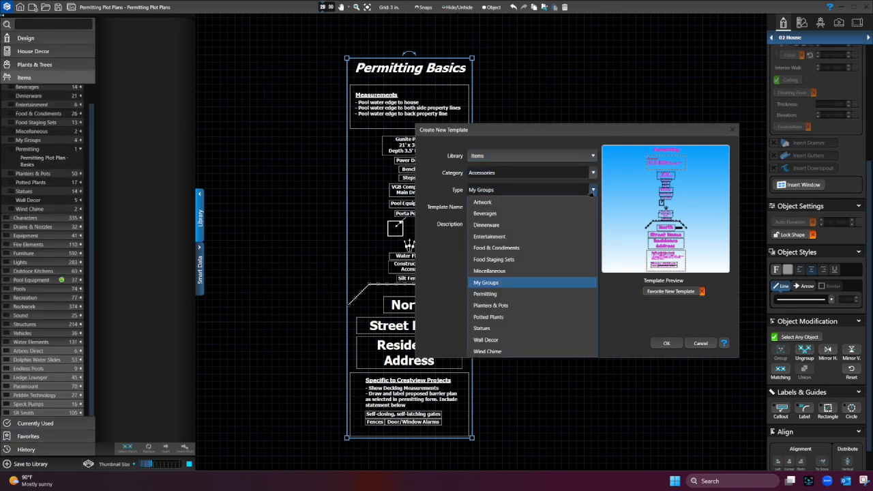
click(514, 295)
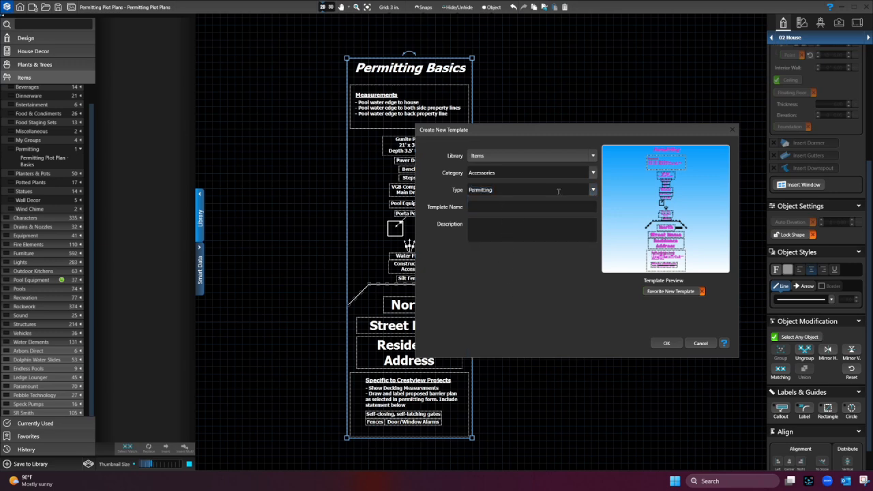
text(Permitting Plot Plan - Crestview)
key(Return)
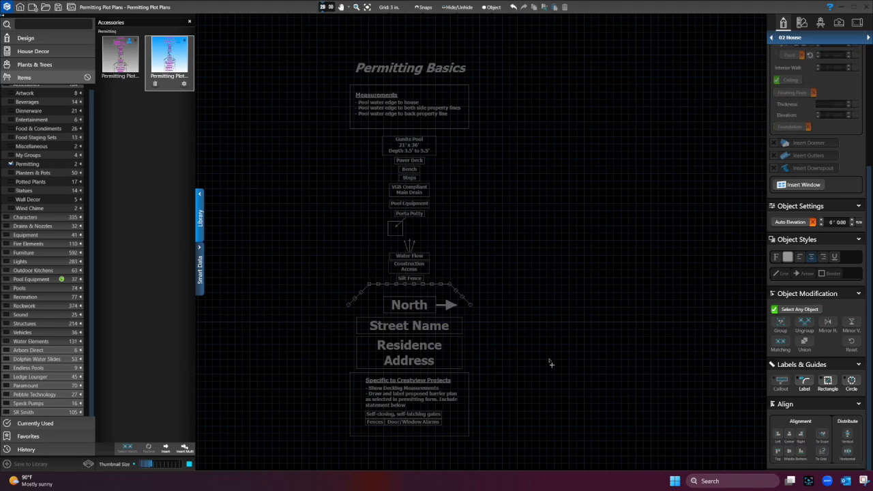
Step: Ungroup the combined permitting labels and nudge the Crestview instructions box slightly
click(428, 407)
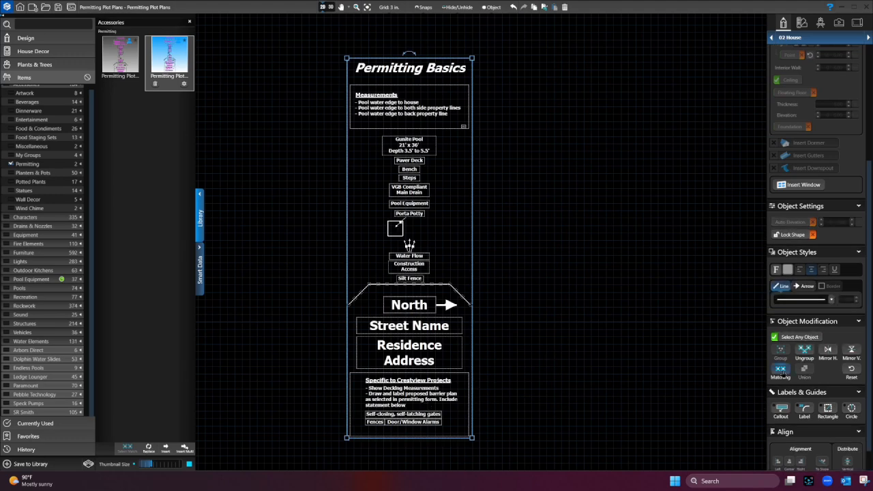
click(804, 353)
click(460, 398)
mouse_move(427, 396)
mouse_down()
mouse_move(595, 335)
mouse_move(414, 392)
mouse_move(429, 393)
mouse_up()
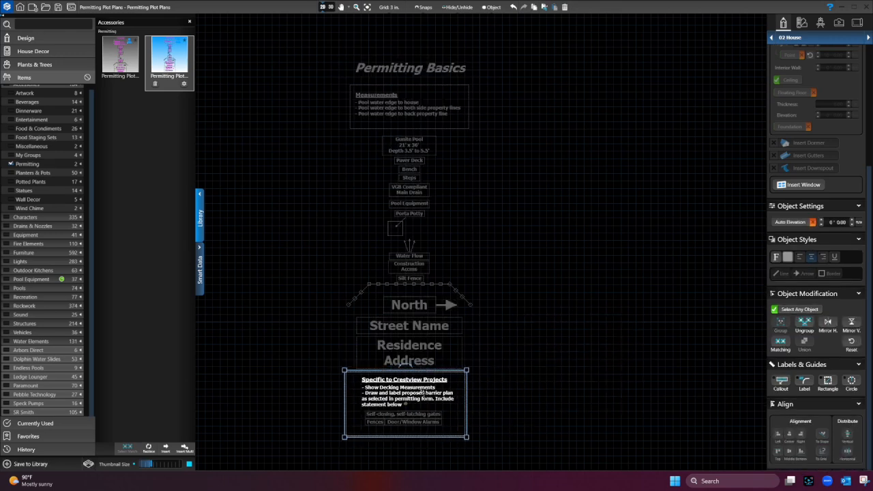
click(559, 366)
Step: Move the whole Crestview section, including its barrier labels, into the empty area beside the main label column
click(432, 395)
drag(309, 376, 507, 451)
drag(416, 397, 600, 293)
click(592, 346)
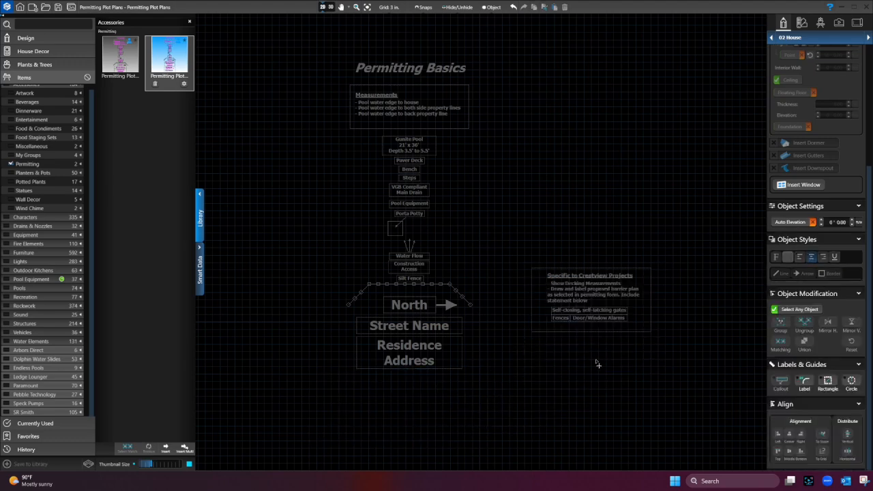
Step: Try moving the Self-closing, self-latching gates, Fences and Door/Window Alarms labels individually to below the Crestview box
scroll(595, 354, up, 3)
click(538, 289)
drag(539, 289, 537, 374)
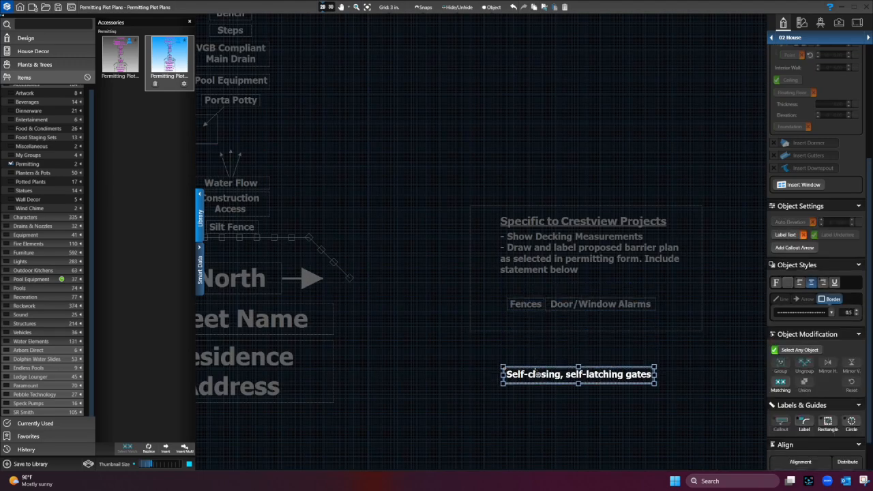
click(532, 306)
drag(529, 310, 529, 418)
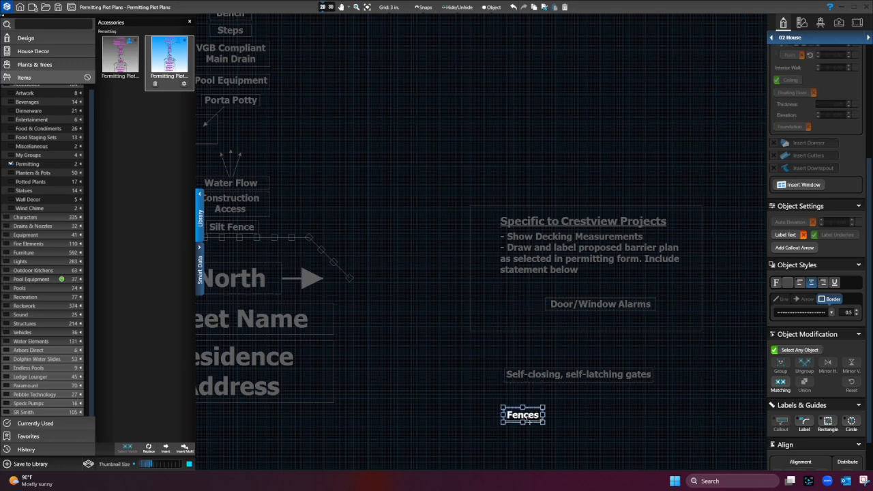
drag(595, 310, 610, 427)
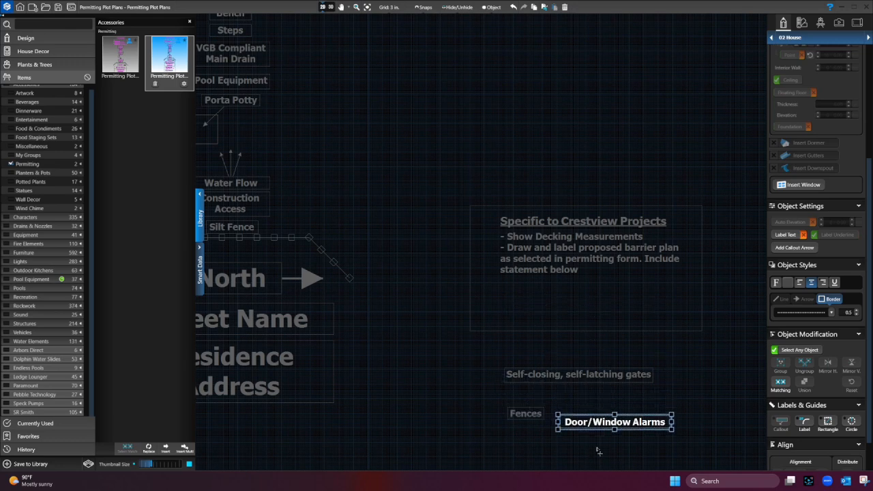
Step: Undo the moves of the three barrier labels
key(ctrl+z)
key(ctrl+z)
key(ctrl+z)
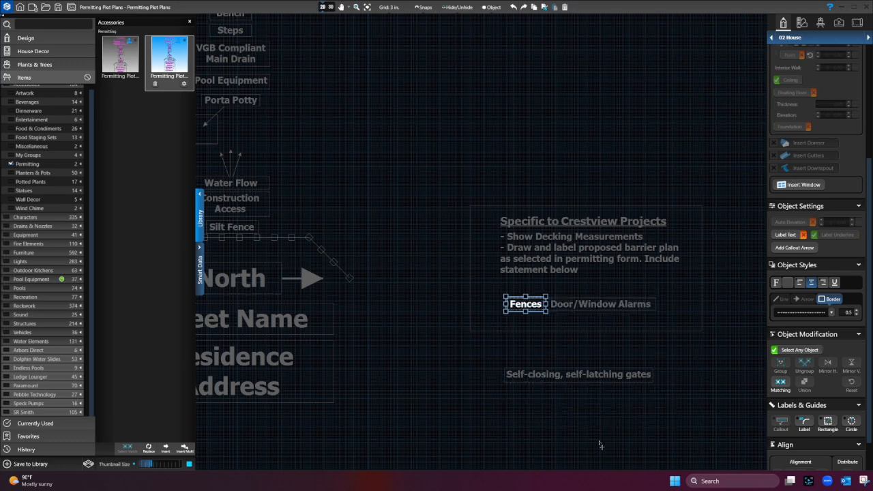
Step: Group the Crestview instructions box with its three barrier labels
click(550, 403)
drag(450, 175, 733, 377)
click(780, 362)
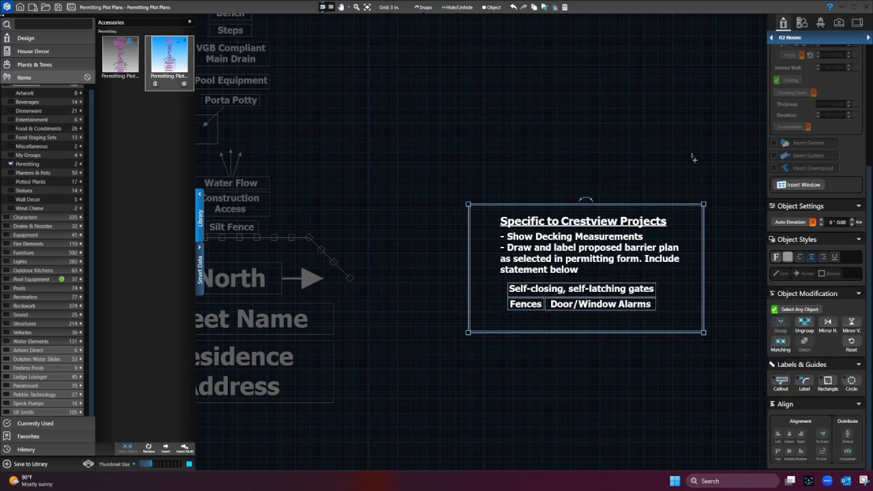
Step: Move the Crestview group back to directly below the Residence Address label and deselect it
drag(606, 243, 415, 370)
scroll(555, 180, down, 5)
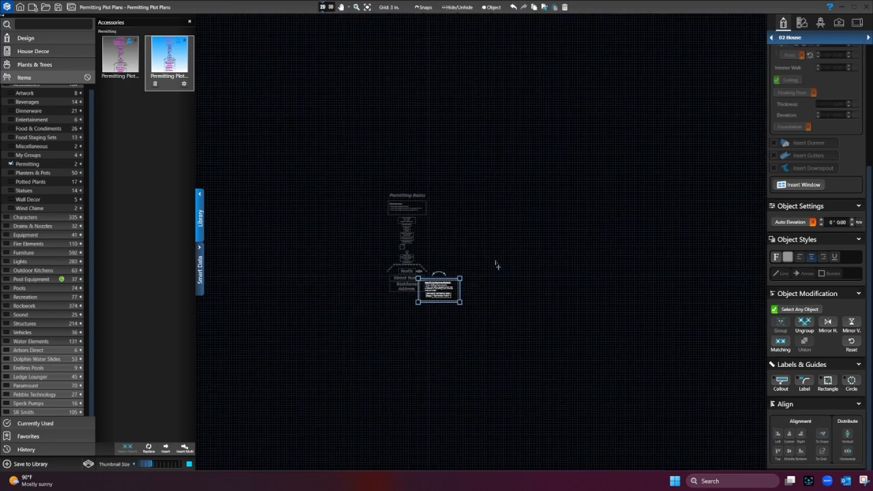
drag(436, 290, 406, 307)
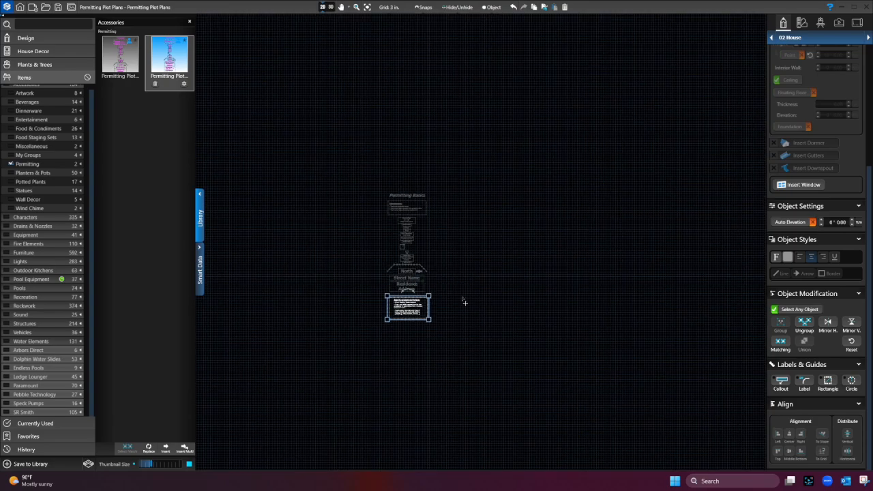
click(519, 289)
scroll(485, 296, up, 1)
scroll(539, 287, up, 1)
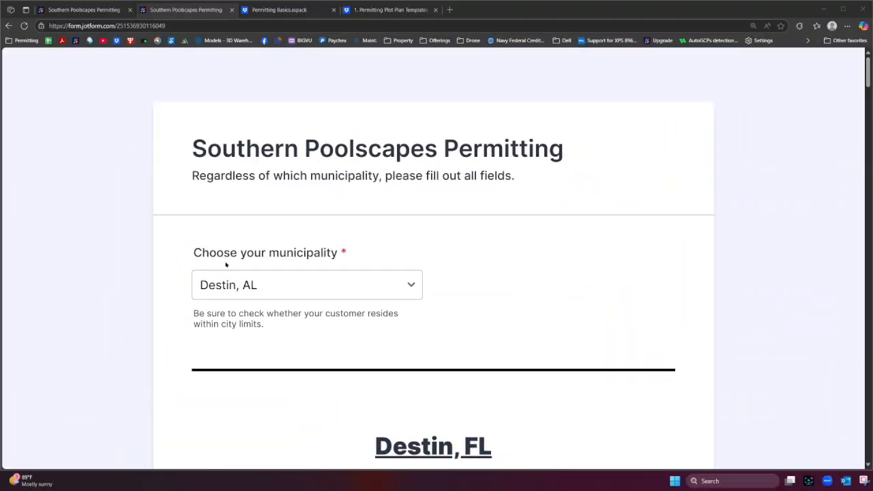
Step: In the browser's permitting form, open the Destin, FL Plot Plan Template for Structure Studios link and download the file
scroll(233, 283, down, 3)
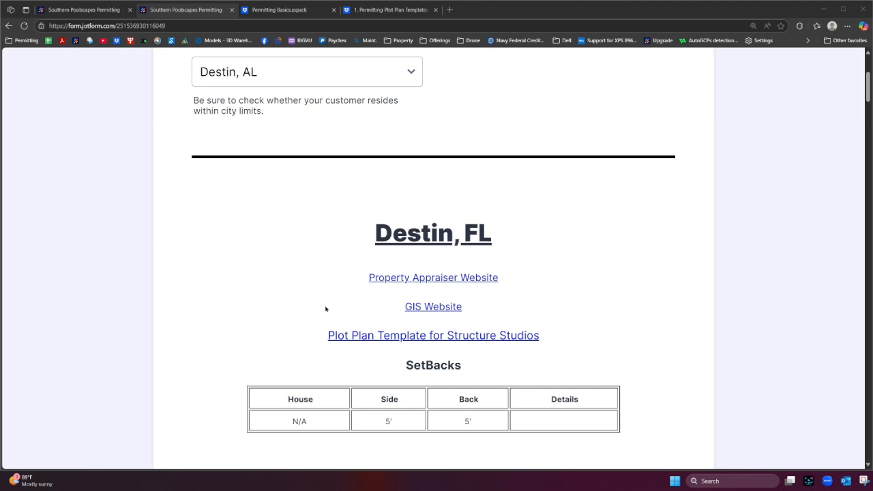
click(394, 337)
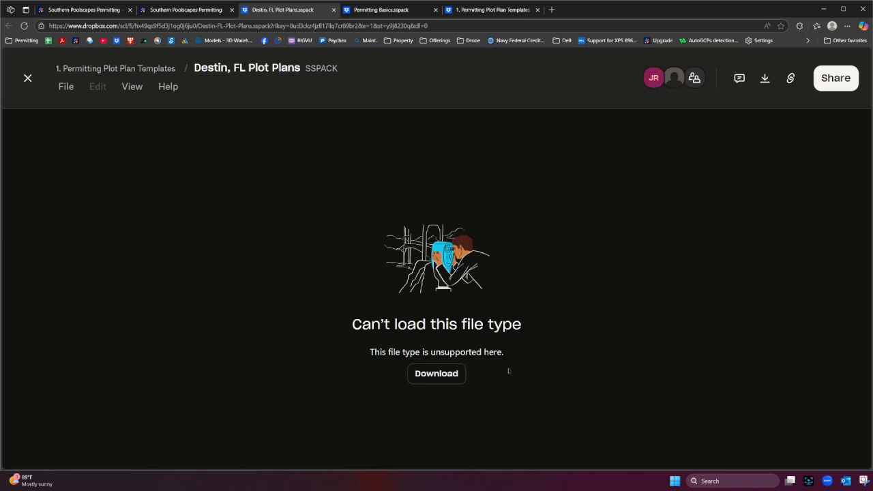
click(449, 379)
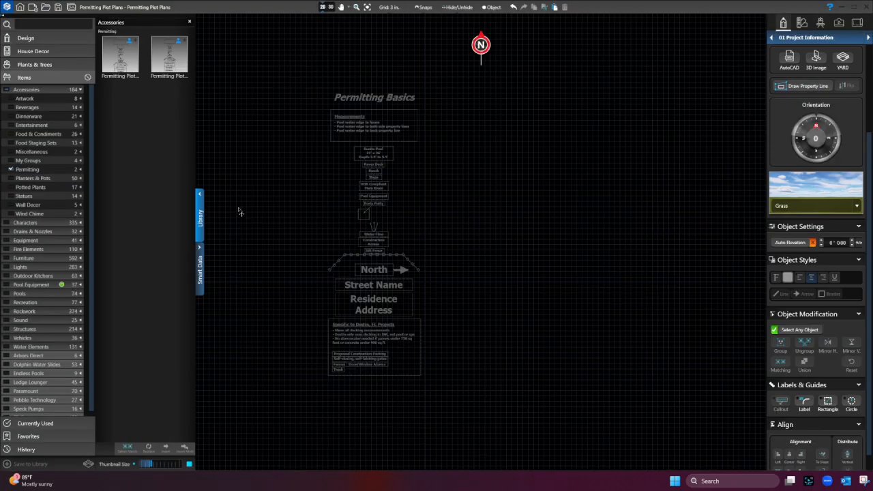
Step: Back in the Structure Studios design program, start a My Content import with the Destin, FL Plot Plans package from Downloads
scroll(255, 186, up, 2)
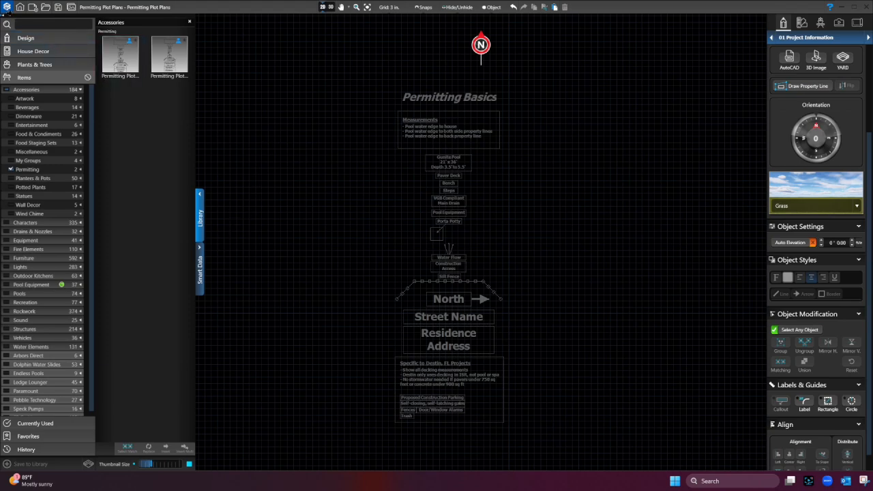
click(7, 7)
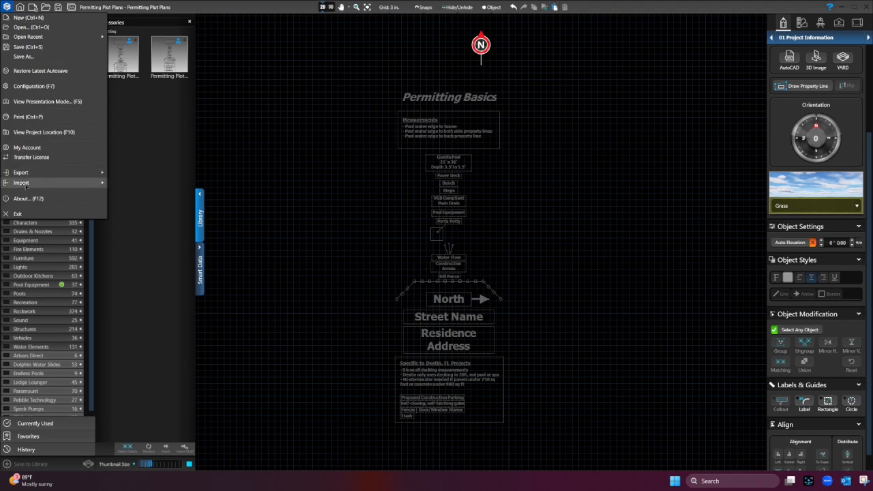
mouse_move(26, 185)
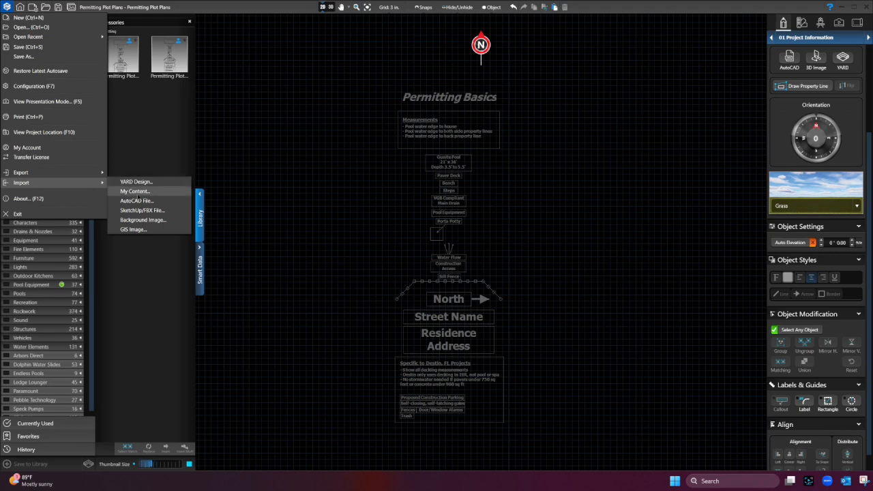
click(134, 191)
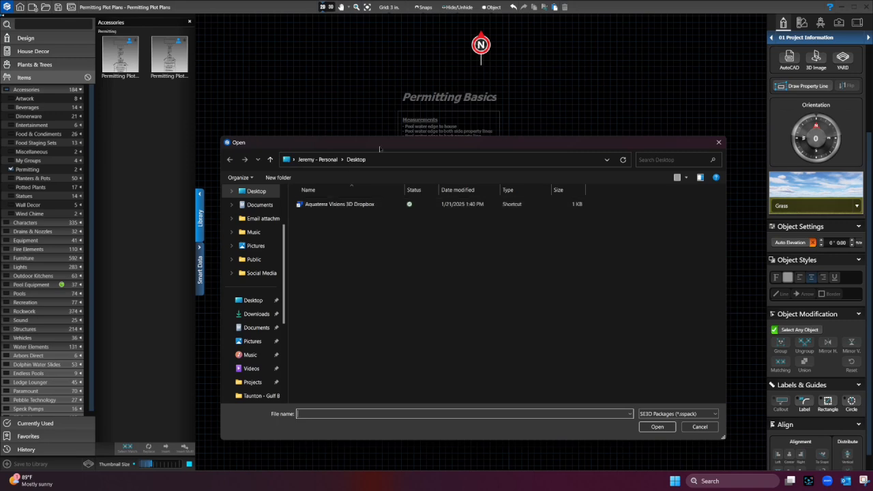
drag(380, 142, 374, 120)
click(250, 291)
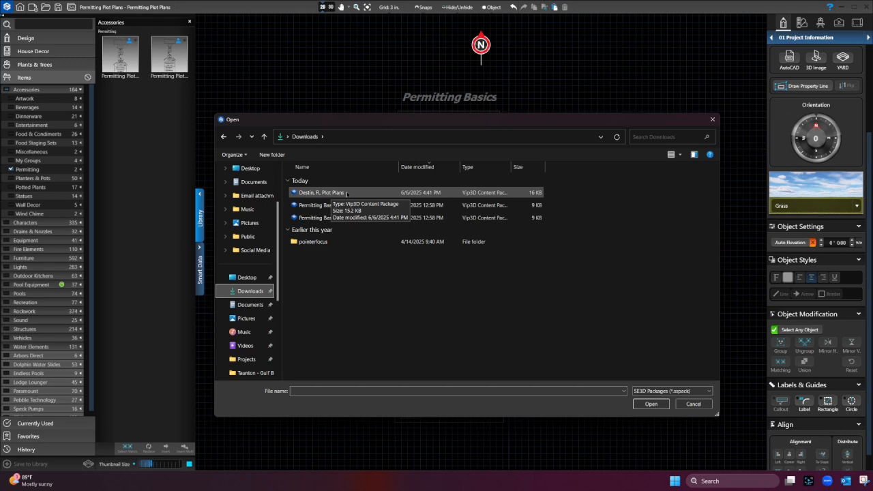
double_click(346, 195)
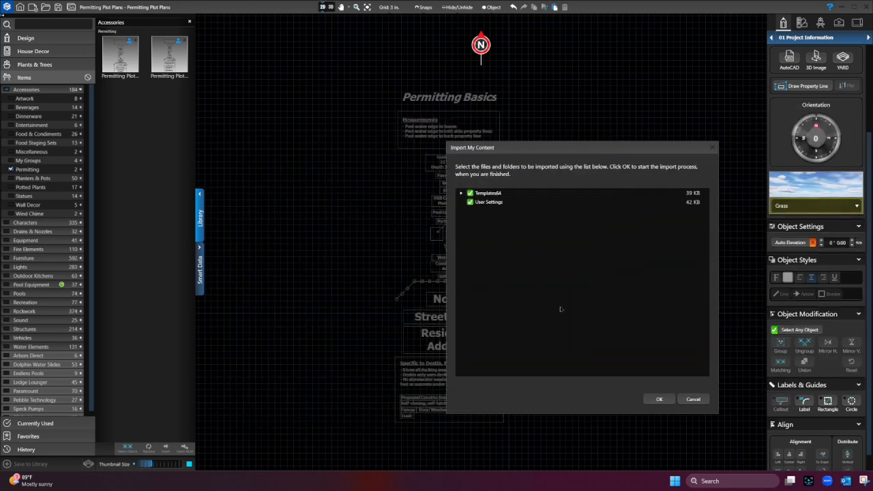
Step: Expand the package contents through Templates64, Items and Accessories down to Permitting
drag(592, 149, 436, 123)
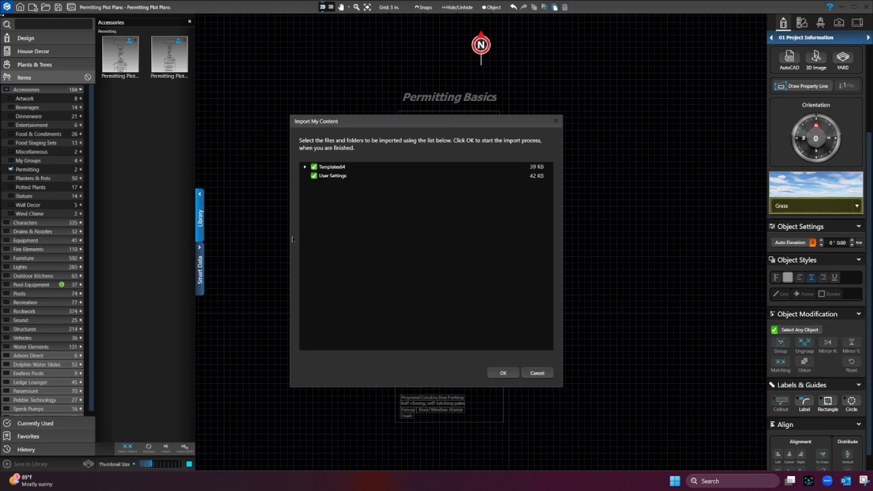
click(305, 167)
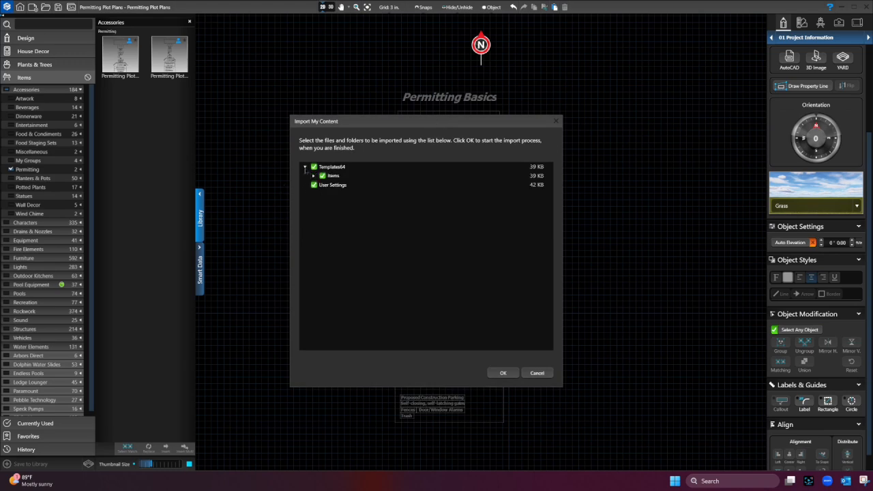
click(313, 175)
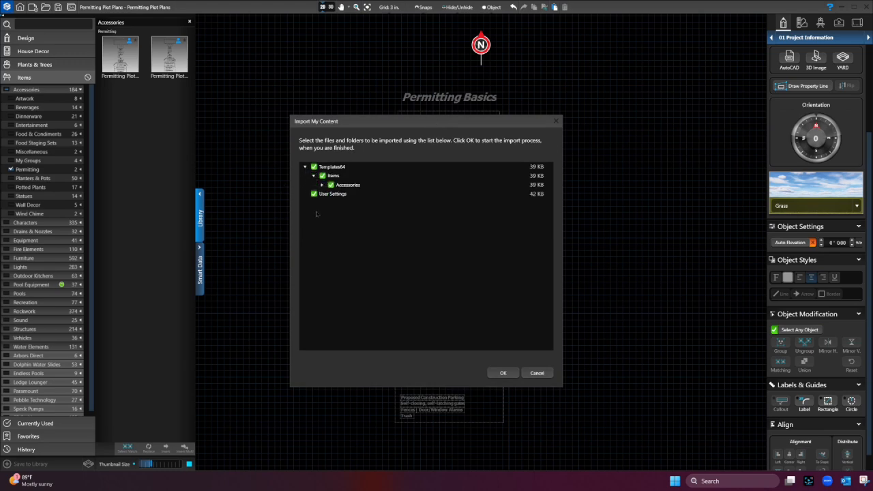
click(322, 184)
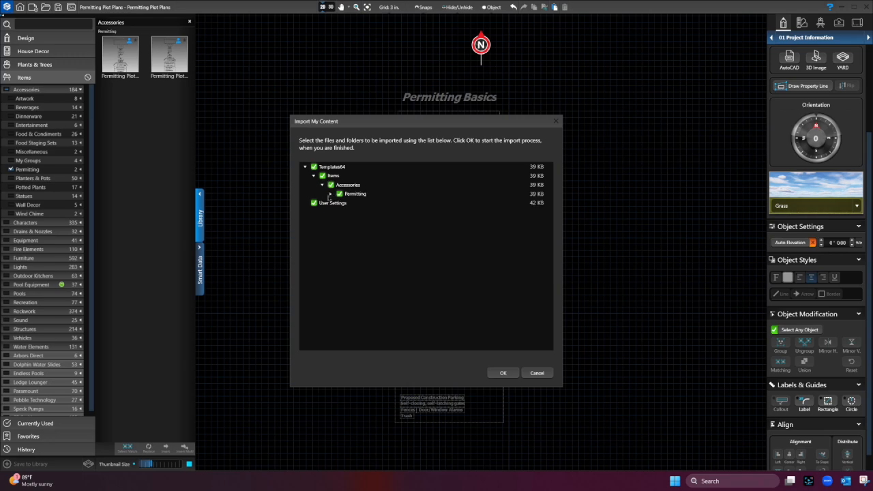
Step: Import the package's Permitting templates without User Settings, and collapse the library
click(339, 194)
click(340, 194)
click(314, 203)
click(498, 374)
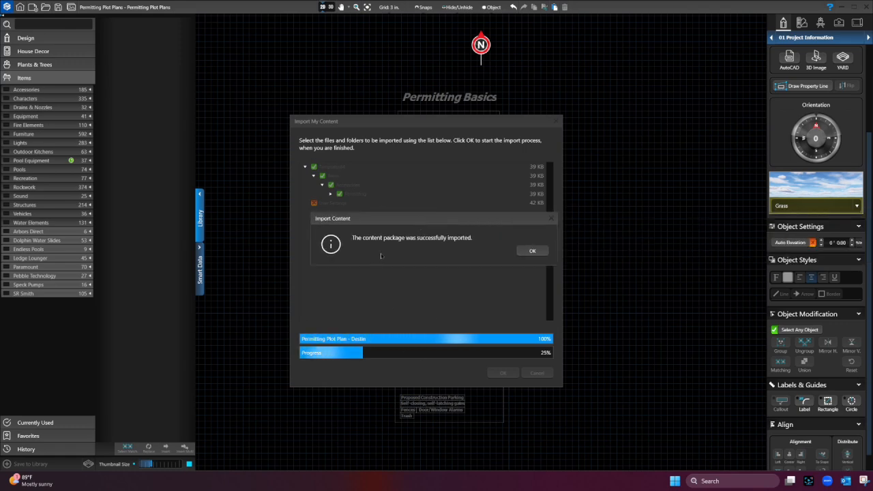
click(538, 251)
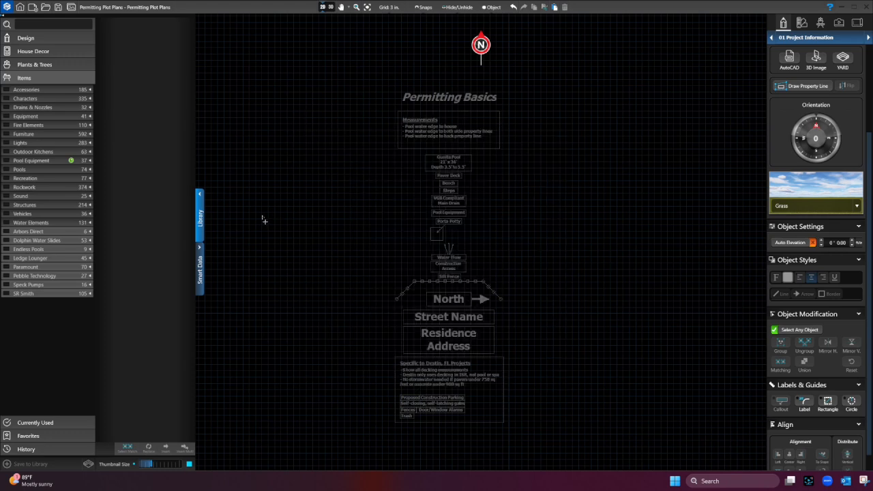
click(205, 212)
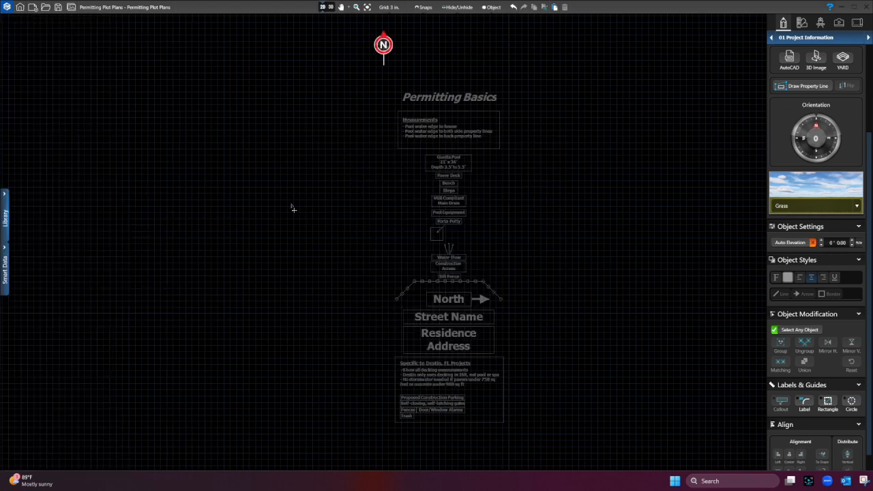
Step: Show the Permitting templates under Items, Accessories in the library
click(4, 208)
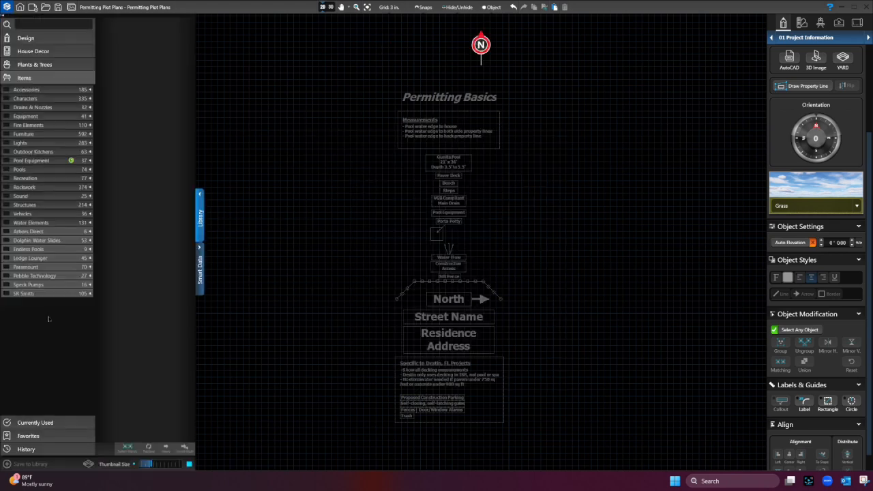
click(19, 90)
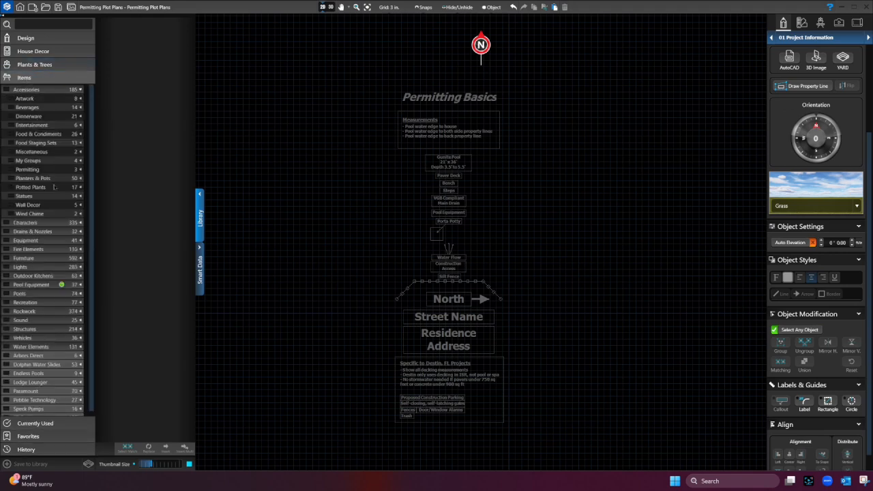
click(27, 169)
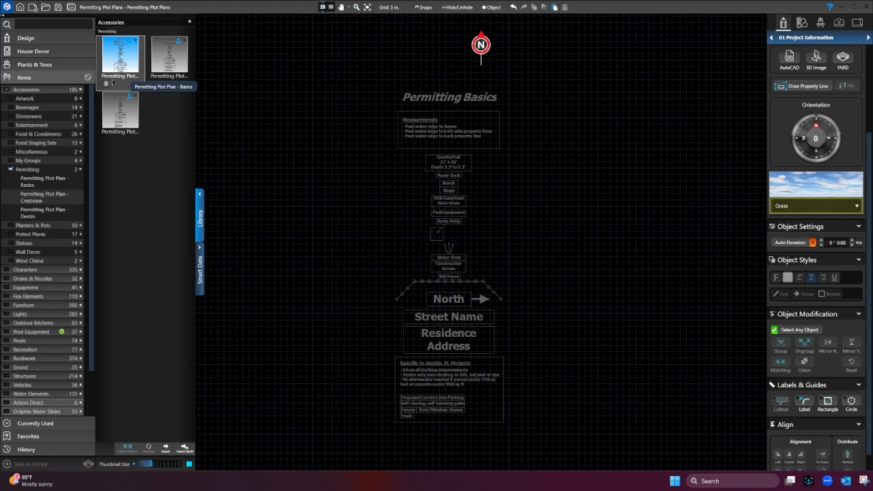
Step: Rename the Permitting Plot Plan - Basics template as "Basics - Permitting Plot Plan"
click(136, 84)
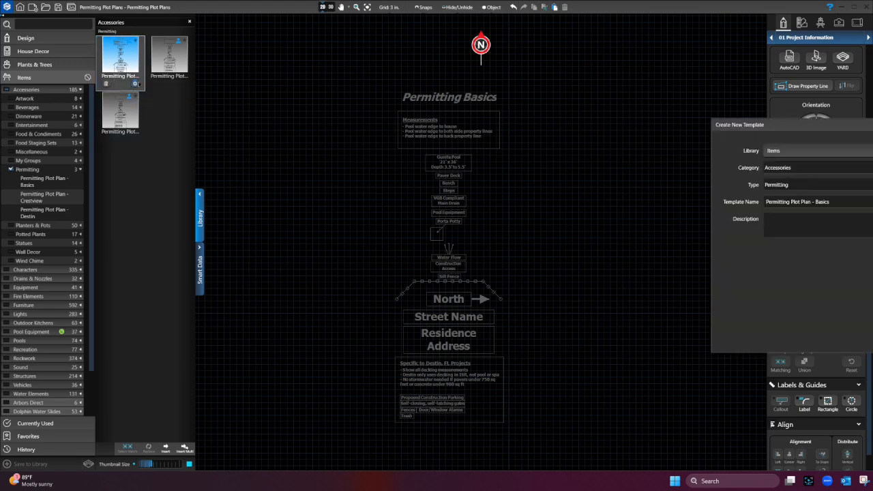
key(ctrl+shift+Left)
key(ctrl+c)
key(BackSpace)
drag(812, 126, 552, 127)
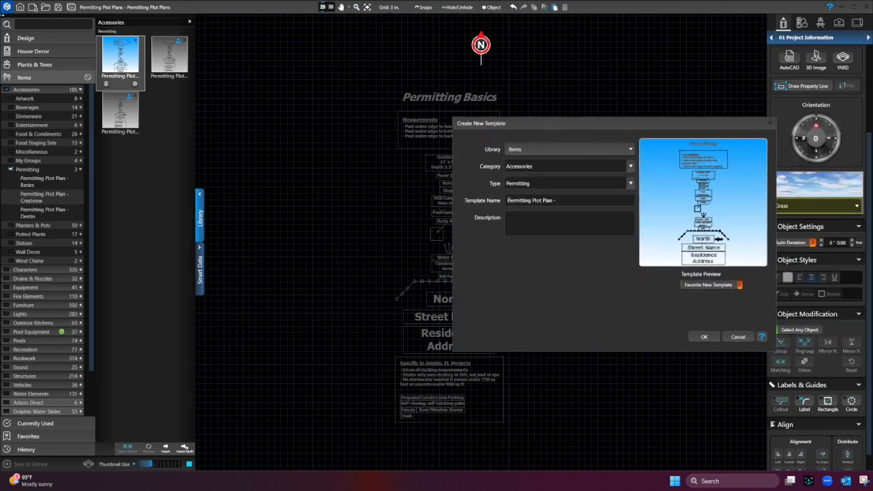
key(ctrl+v)
text(-)
click(585, 204)
key(BackSpace)
key(BackSpace)
click(704, 338)
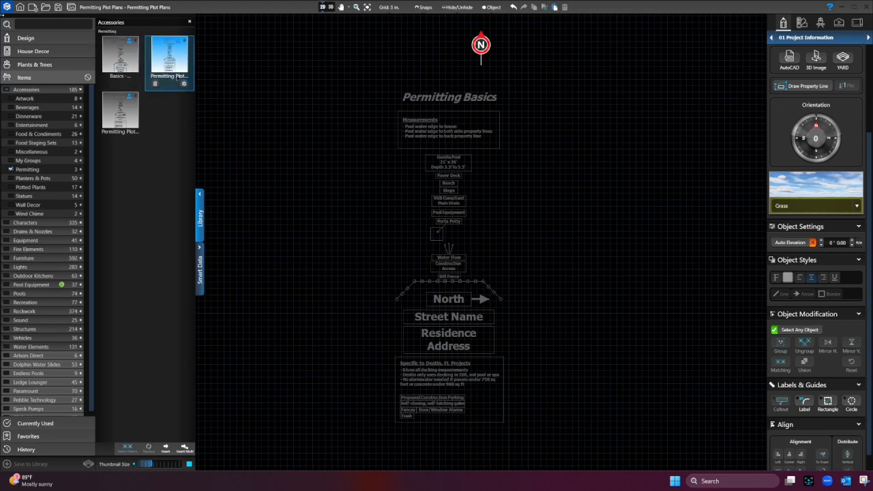
Step: Rename the Permitting Plot Plan - Crestview template as "Crestview - Permitting Plot Plan"
click(183, 84)
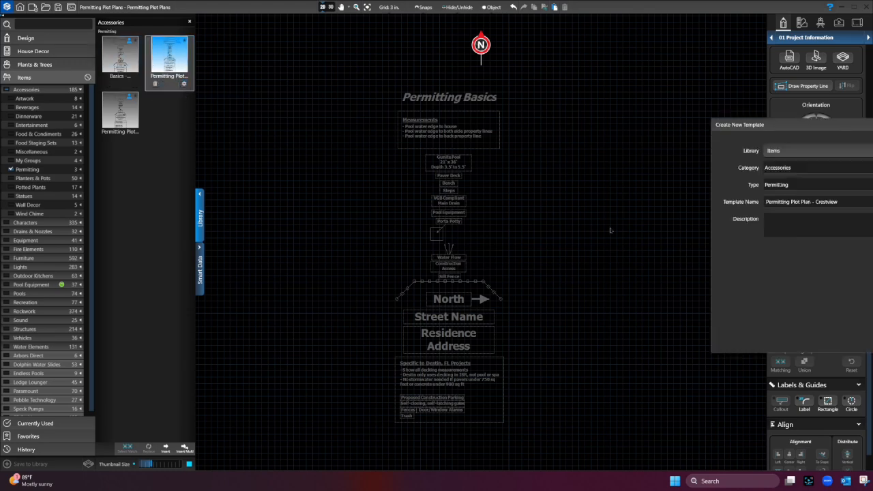
drag(841, 201, 816, 201)
key(ctrl+c)
drag(870, 131, 656, 129)
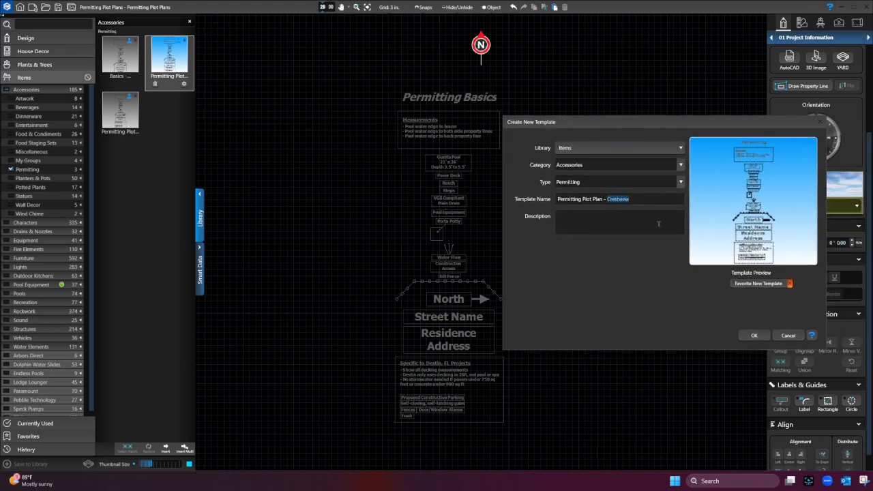
key(BackSpace)
click(556, 199)
key(ctrl+v)
text(-)
click(754, 335)
Step: Rename the Permitting Plot Plan - Destin template as "Destin - Permitting Plot Plan"
click(134, 139)
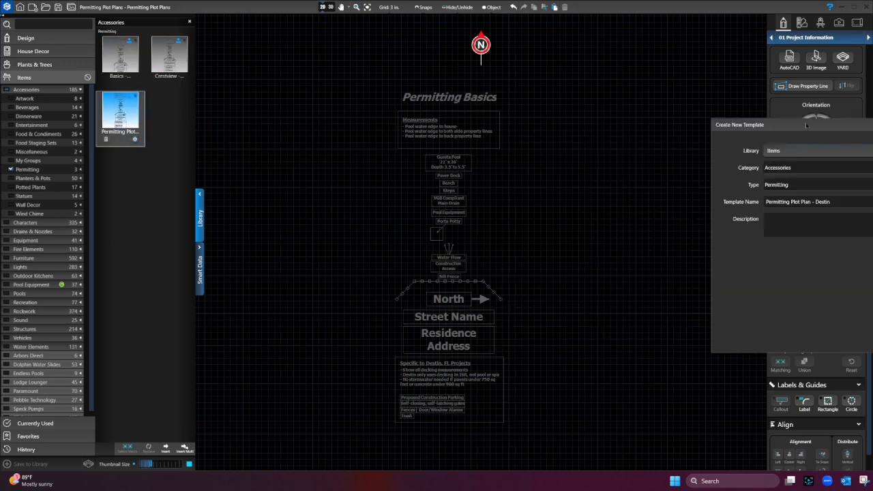
drag(508, 174, 487, 175)
key(ctrl+c)
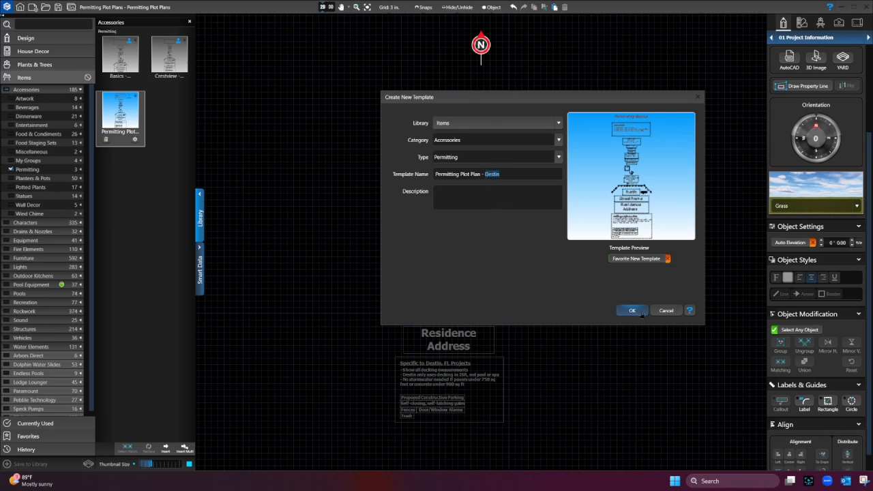
key(BackSpace)
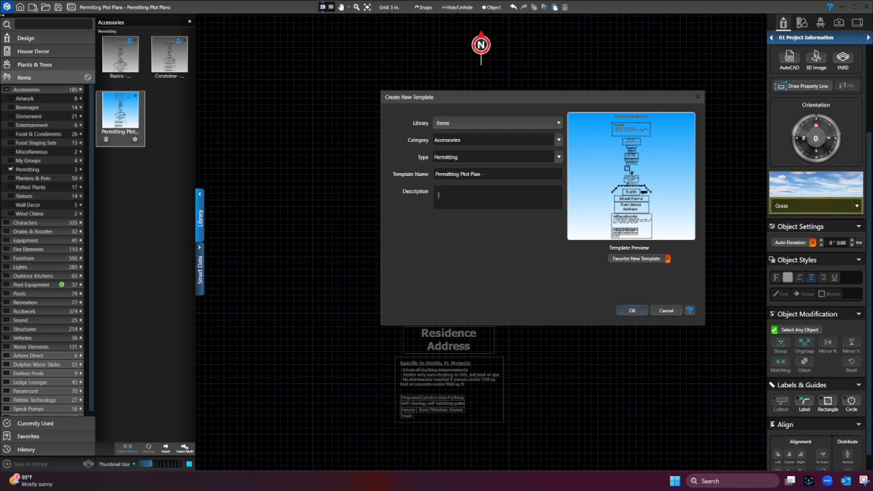
key(ctrl+v)
text(-)
click(519, 171)
click(635, 315)
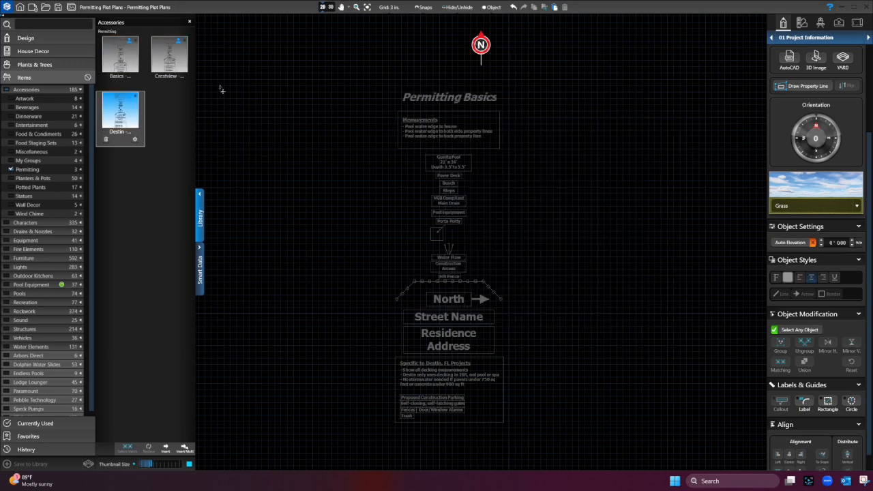
Step: Search the library for "destin"
click(43, 23)
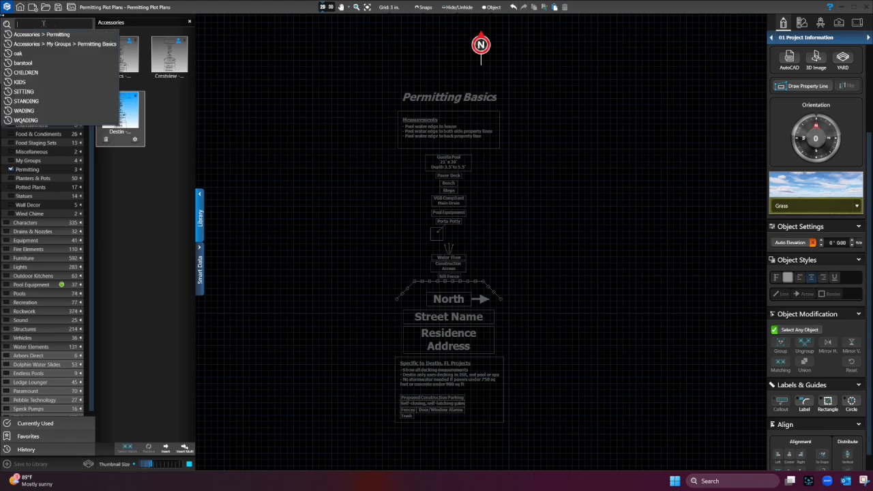
text(destin)
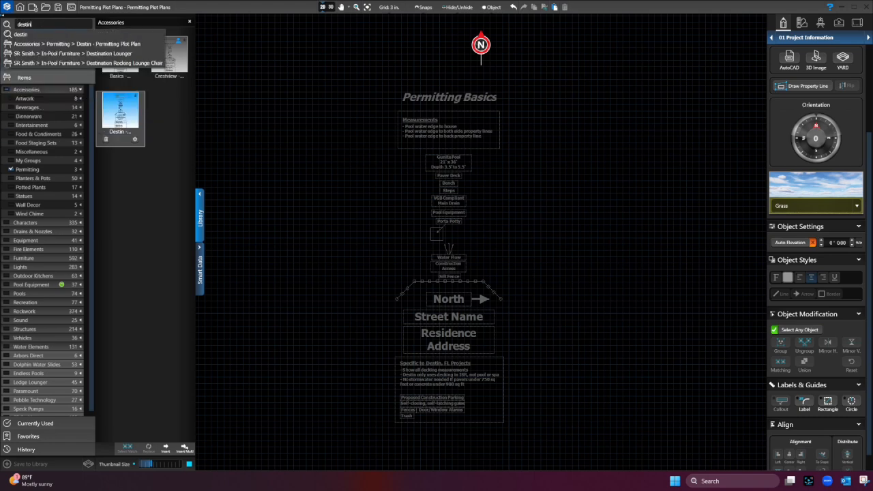
key(Return)
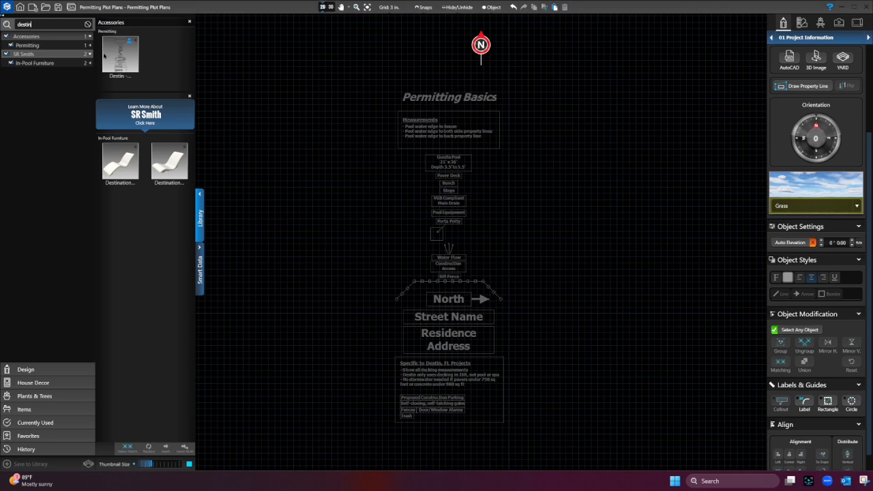
Step: Place the Destin permitting template to the right of the existing label group and ungroup it
drag(109, 67, 695, 405)
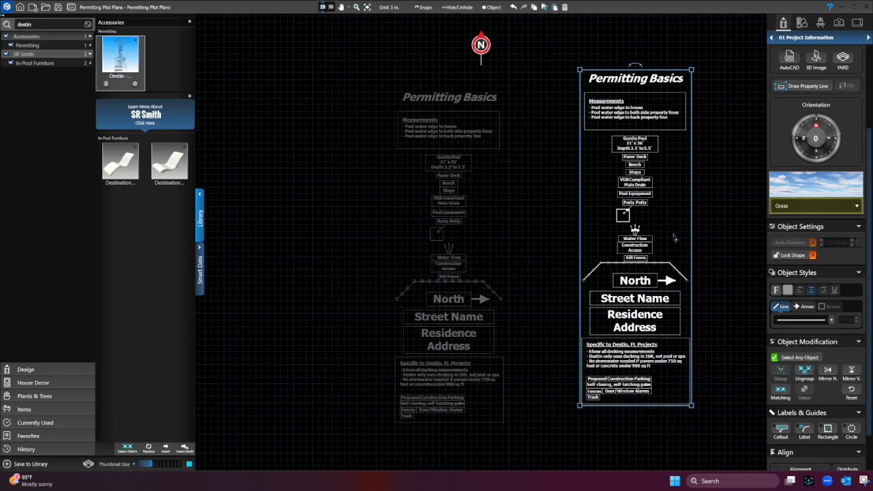
click(805, 370)
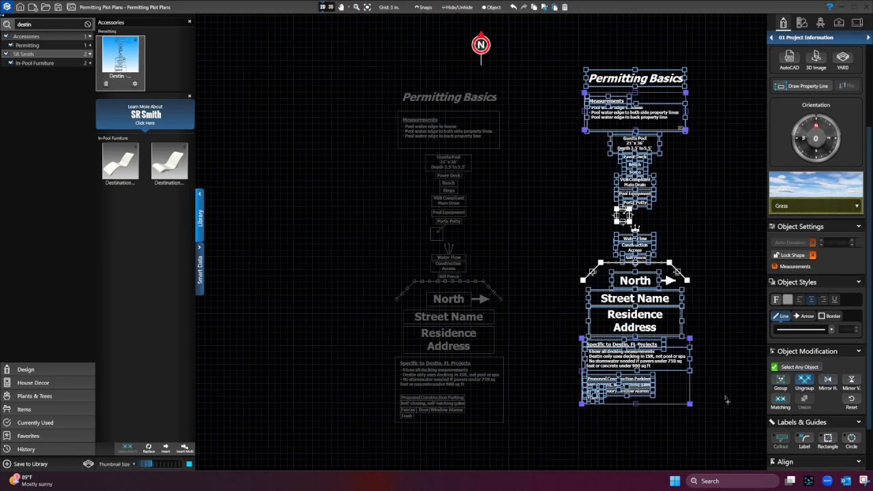
click(727, 400)
Step: Examine the Specific to Destin, FL Projects notes in the ungrouped template
scroll(699, 264, down, 2)
middle_drag(699, 265, 538, 230)
click(519, 293)
click(488, 297)
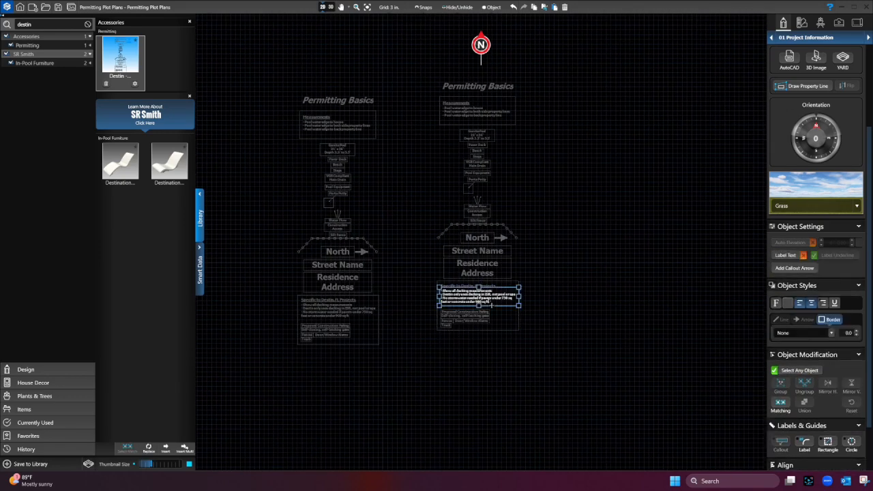
click(396, 272)
drag(401, 263, 487, 320)
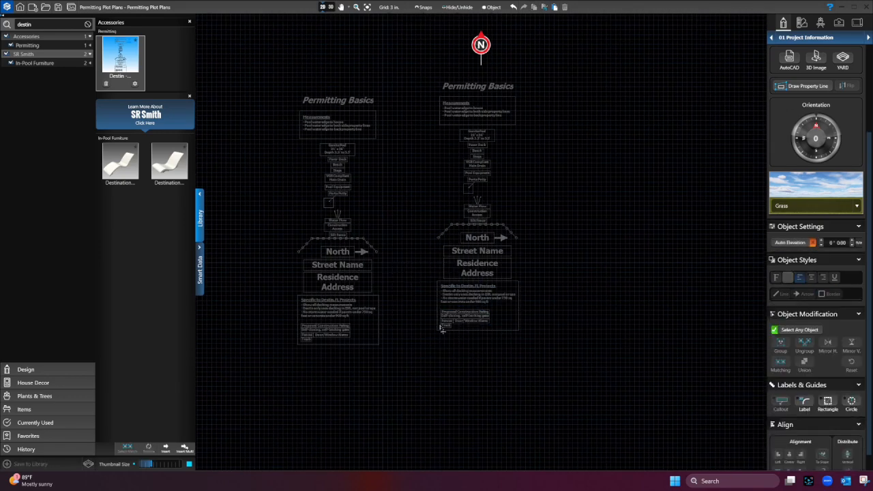
scroll(488, 315, up, 5)
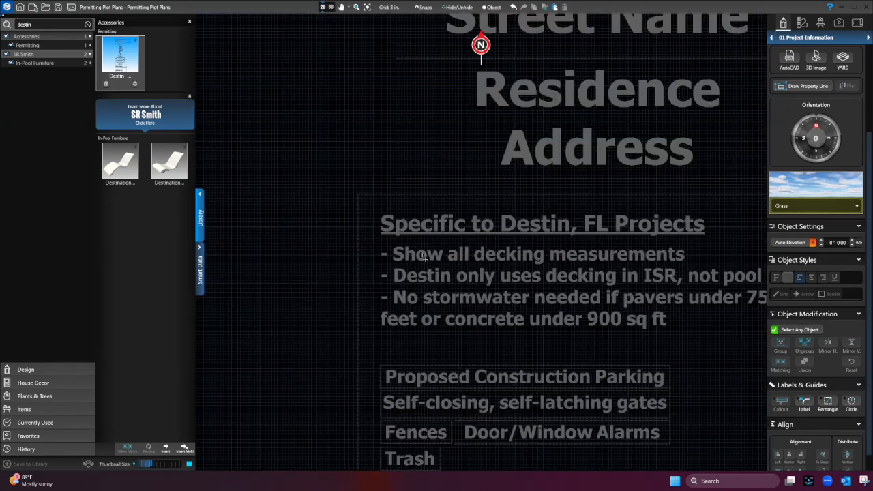
scroll(593, 266, down, 4)
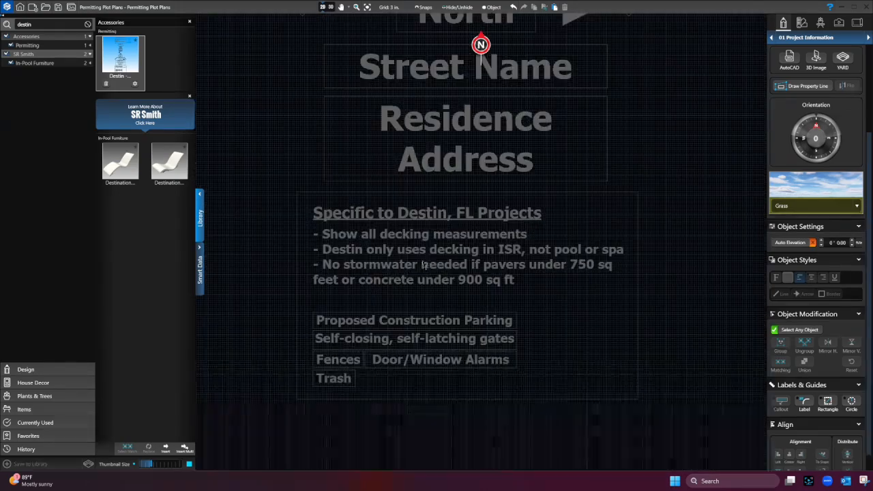
scroll(344, 242, up, 1)
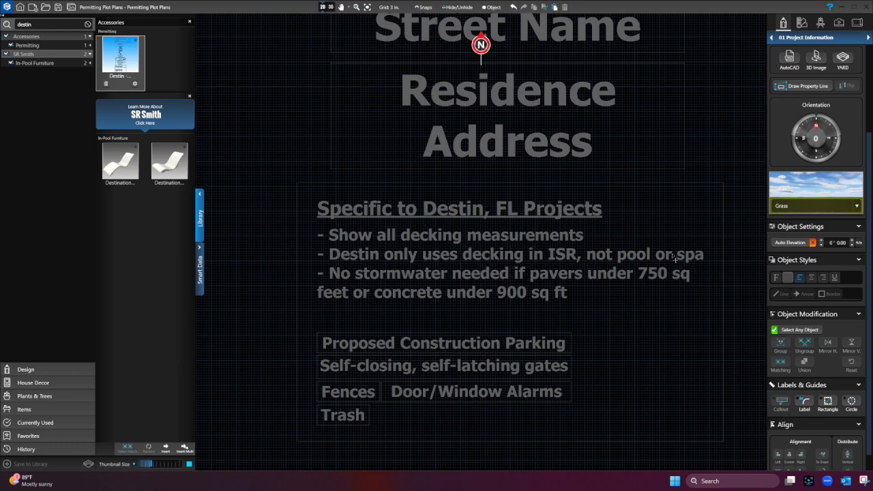
Step: Open the text of the Destin project notes label for editing, and reposition the label slightly within its box
click(450, 285)
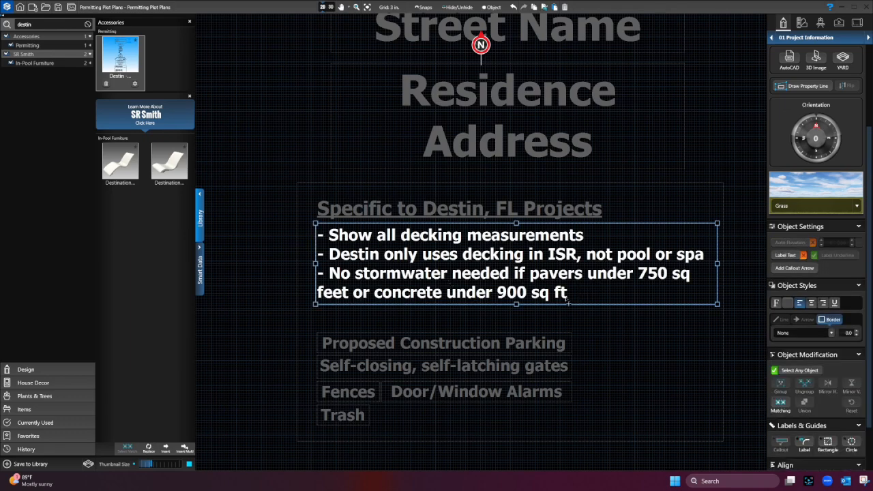
drag(568, 302, 546, 307)
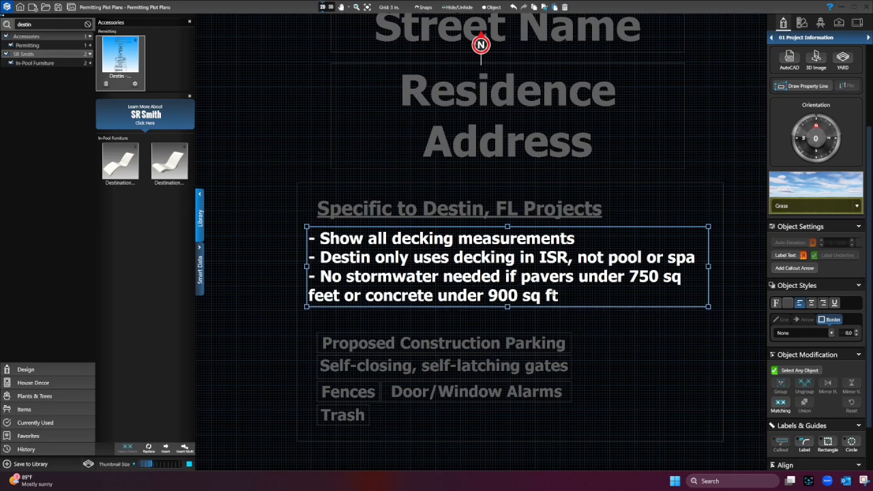
drag(559, 295, 306, 242)
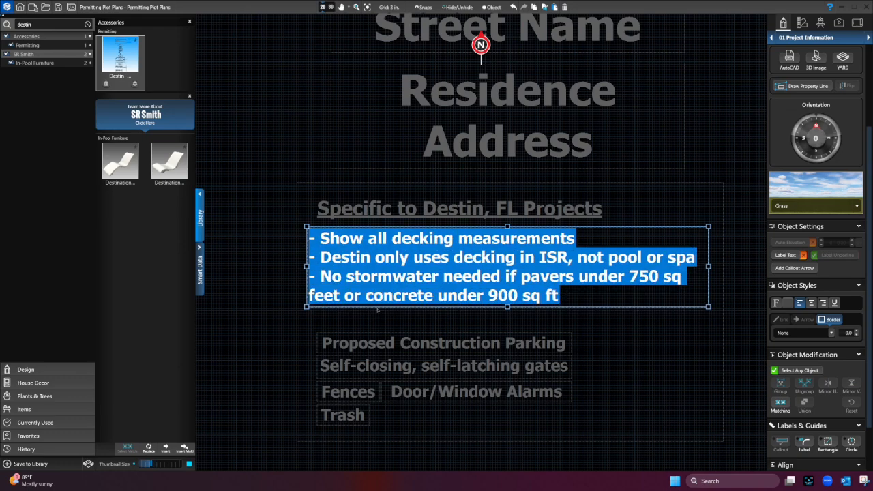
key(Escape)
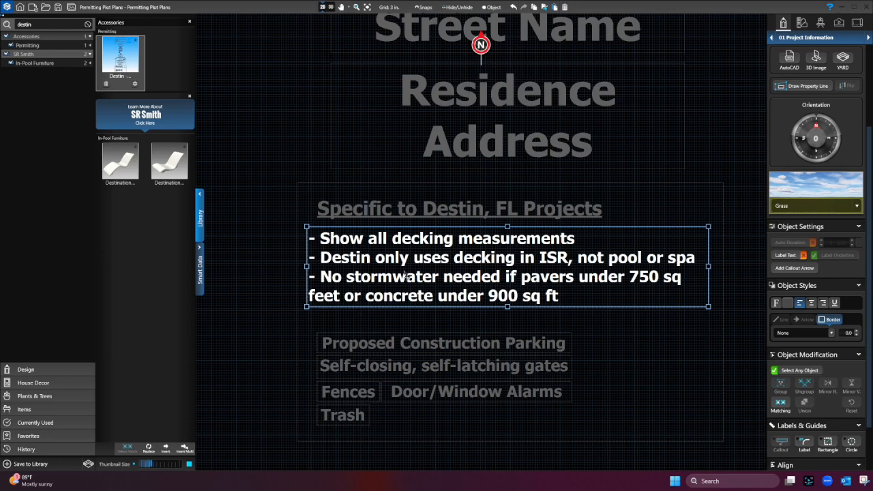
drag(402, 271, 412, 272)
Step: Delete the original grouped set of Destin permitting labels beside the ungrouped copy
scroll(392, 332, down, 5)
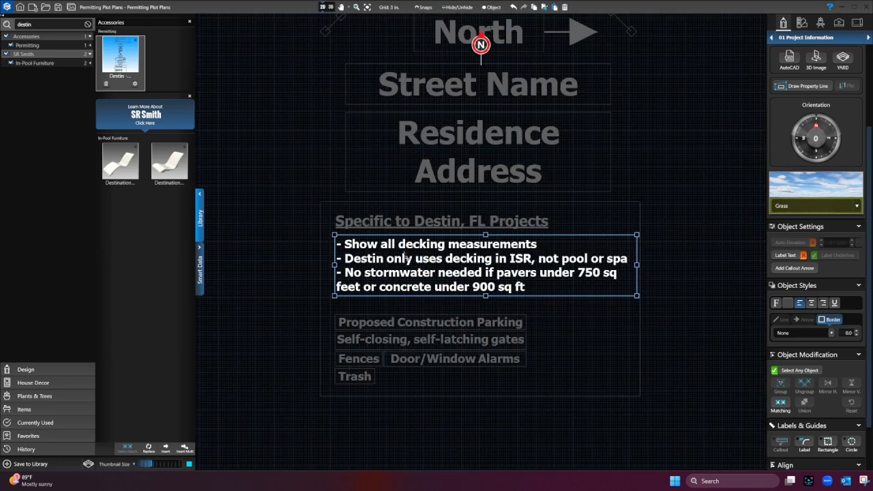
scroll(535, 179, up, 1)
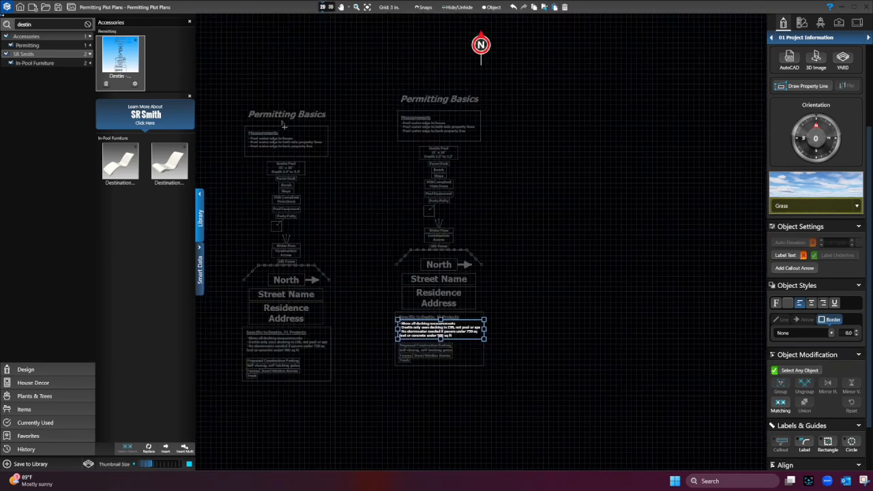
drag(253, 55, 311, 368)
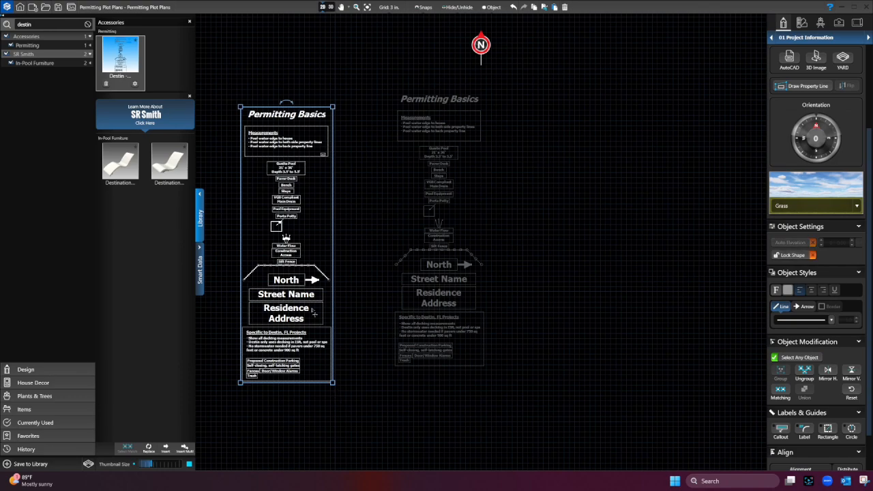
key(Delete)
Step: Examine the remaining template from the Permitting Basics heading and measurements down to the Destin-specific parking, gate, fence, alarm and trash labels
scroll(480, 166, up, 1)
scroll(480, 167, up, 1)
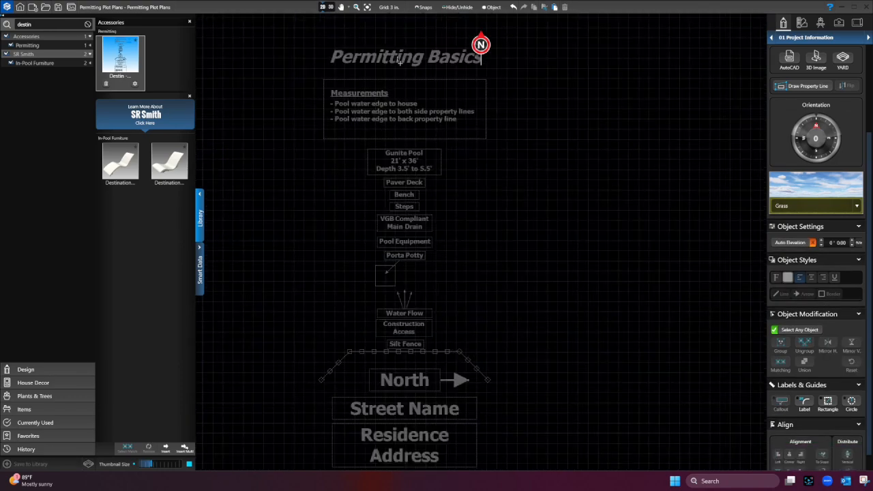
middle_drag(490, 238, 422, 141)
scroll(482, 329, down, 1)
middle_drag(482, 336, 504, 202)
scroll(371, 310, up, 1)
scroll(371, 311, up, 1)
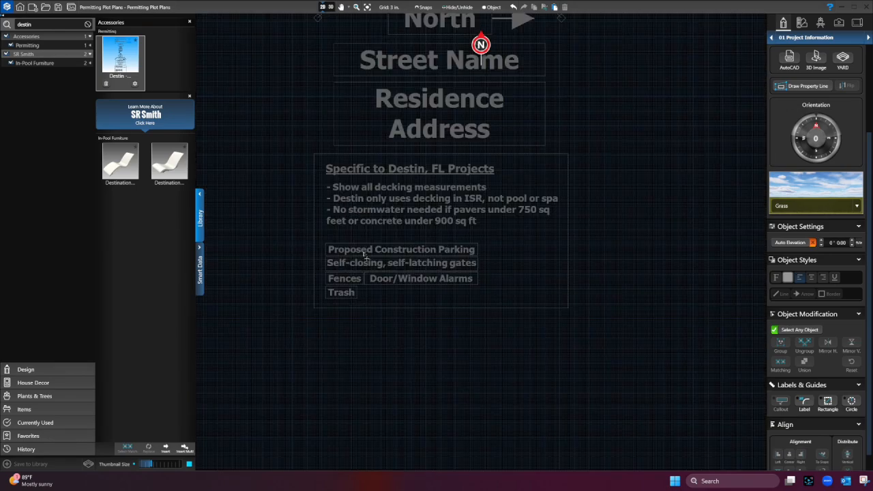
scroll(391, 264, up, 1)
click(394, 244)
drag(394, 243, 412, 217)
click(390, 364)
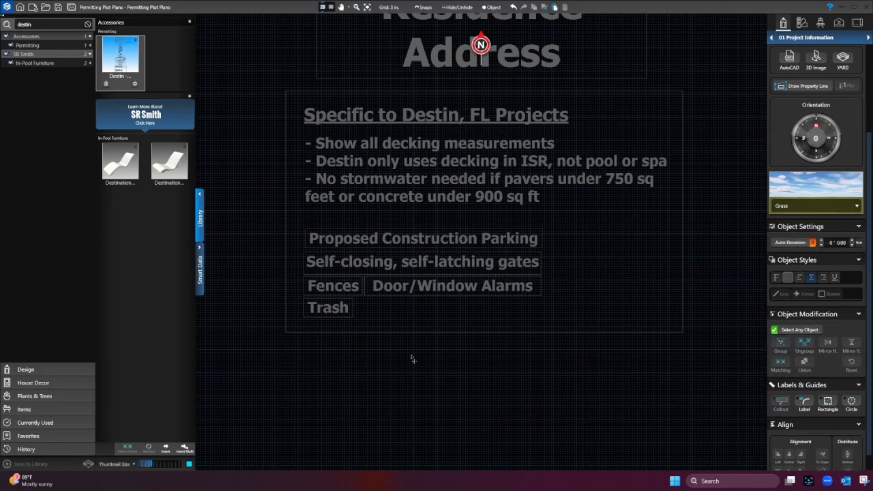
scroll(421, 360, down, 2)
middle_drag(663, 230, 594, 336)
scroll(596, 335, up, 2)
scroll(548, 269, down, 3)
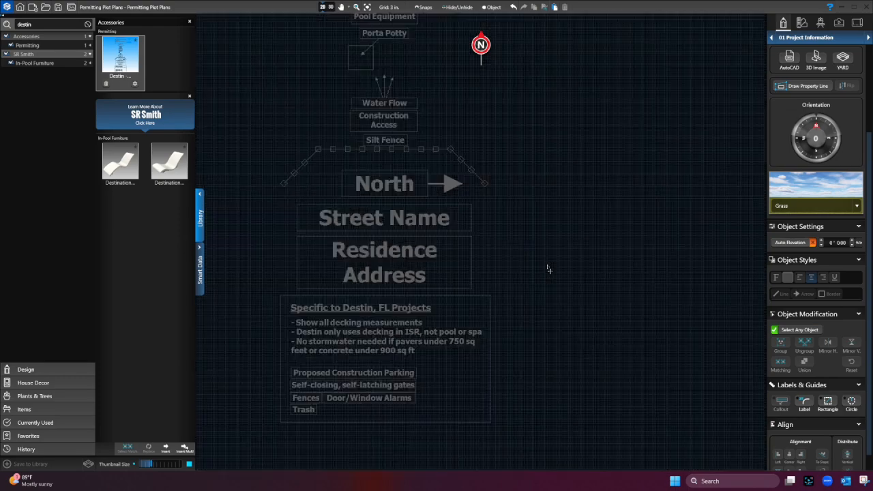
middle_drag(571, 229, 584, 251)
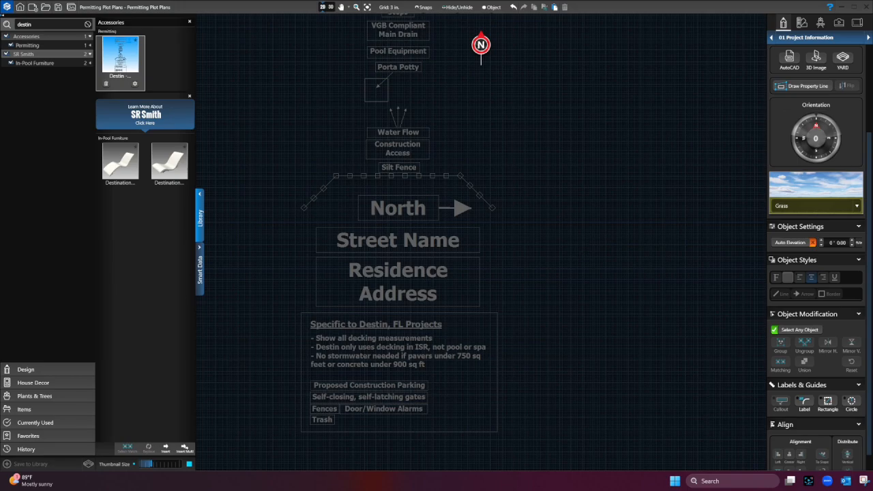
Step: Switch to the Southern Poolscapes Permitting form in the browser
key(alt+Tab)
click(414, 241)
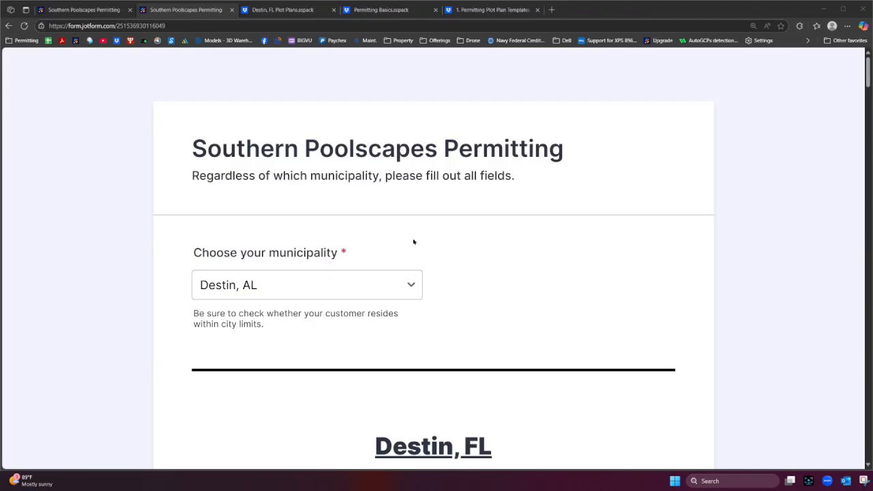
Step: Review the Destin, FL section of the permitting form, including its website links, plot plan template link and setbacks table
scroll(239, 293, down, 2)
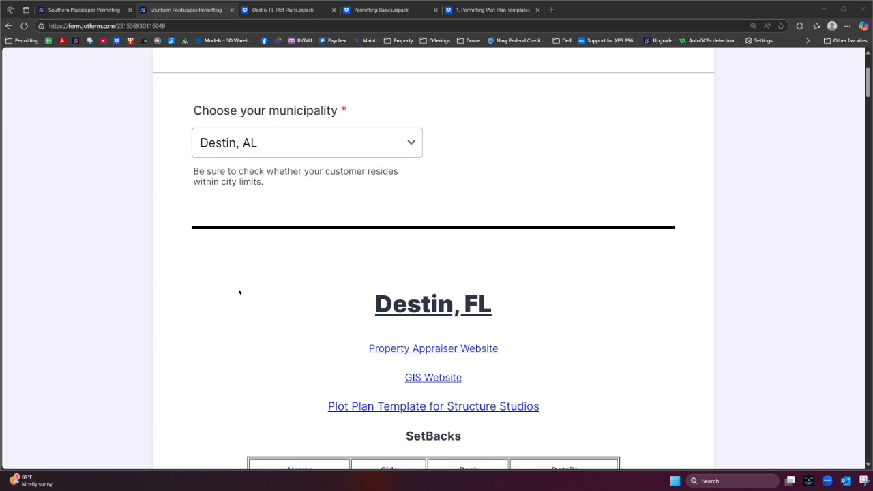
scroll(269, 255, up, 2)
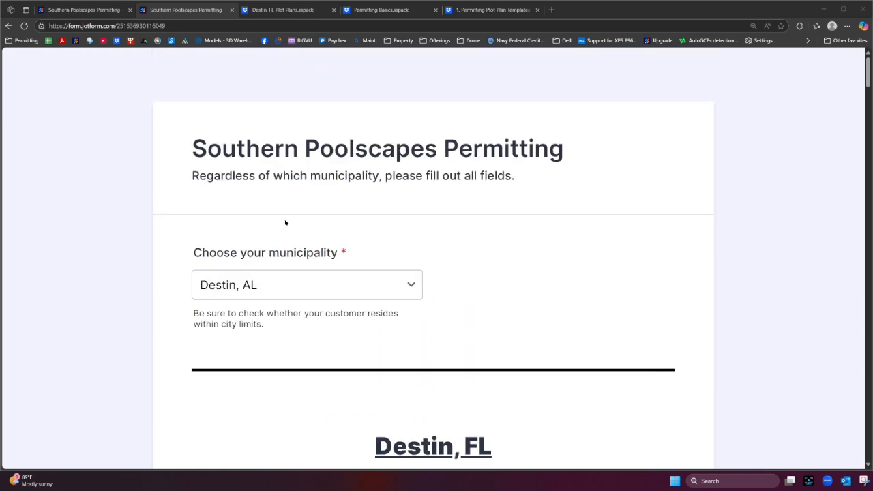
scroll(334, 259, down, 3)
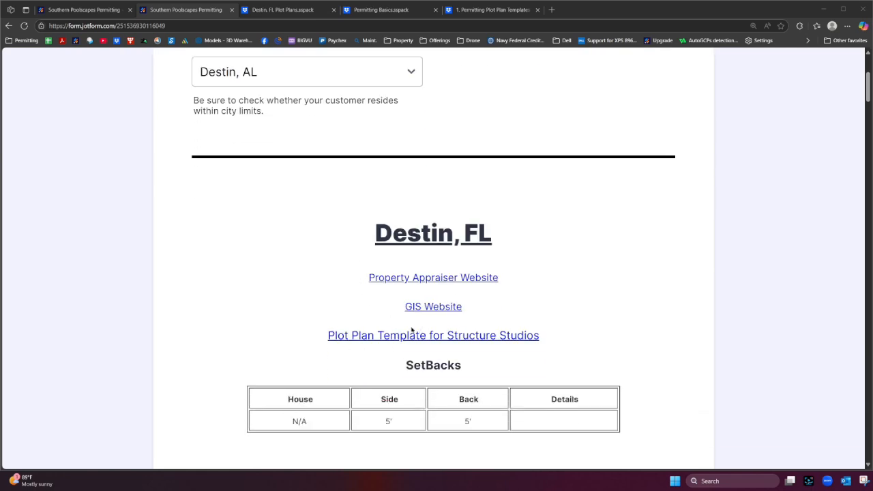
scroll(402, 334, down, 1)
scroll(436, 293, up, 1)
scroll(452, 273, down, 1)
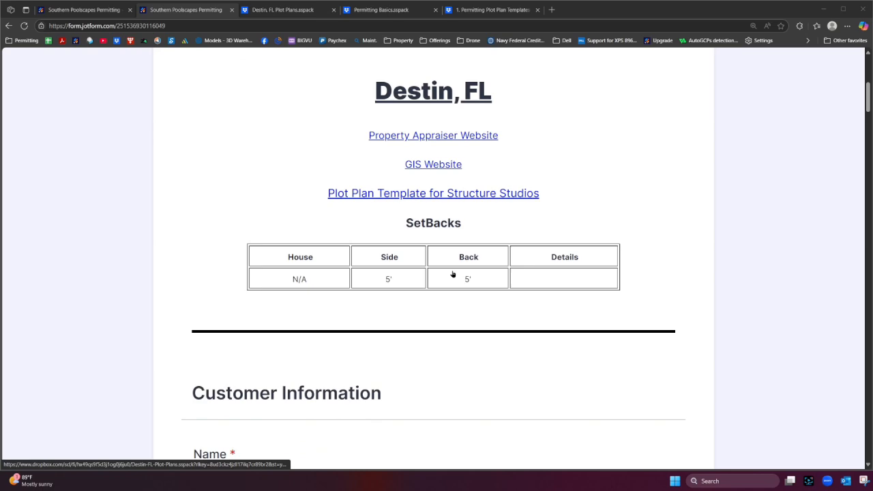
scroll(452, 274, down, 4)
scroll(448, 275, up, 10)
Step: Choose DeFuniak Springs, FL as the municipality and highlight its Plot Plan Template for Structure Studios line
click(243, 283)
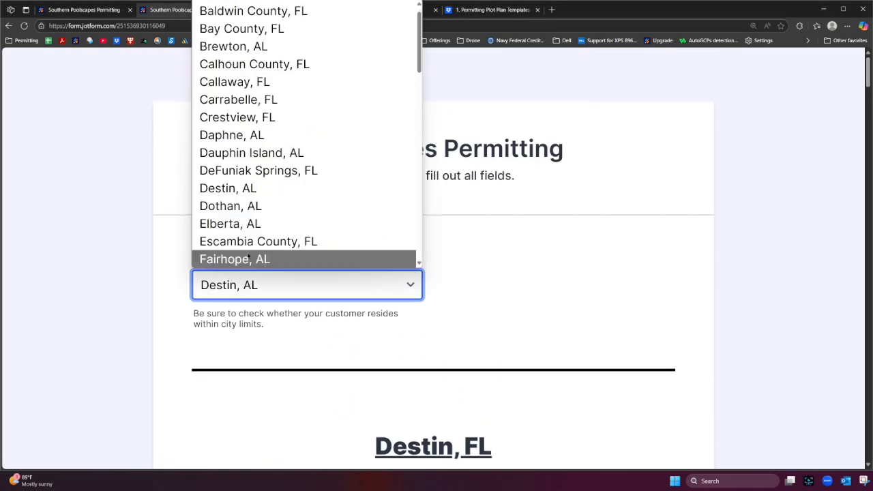
click(241, 173)
scroll(353, 287, down, 3)
scroll(353, 287, down, 1)
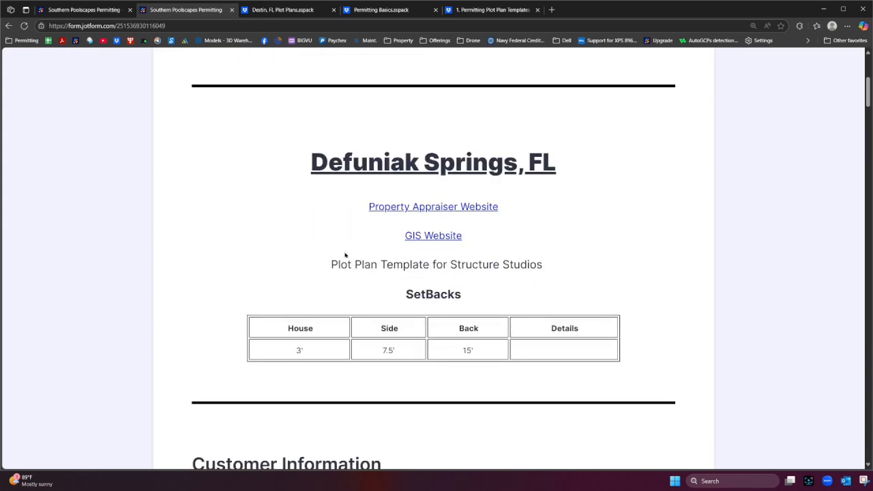
drag(330, 265, 584, 259)
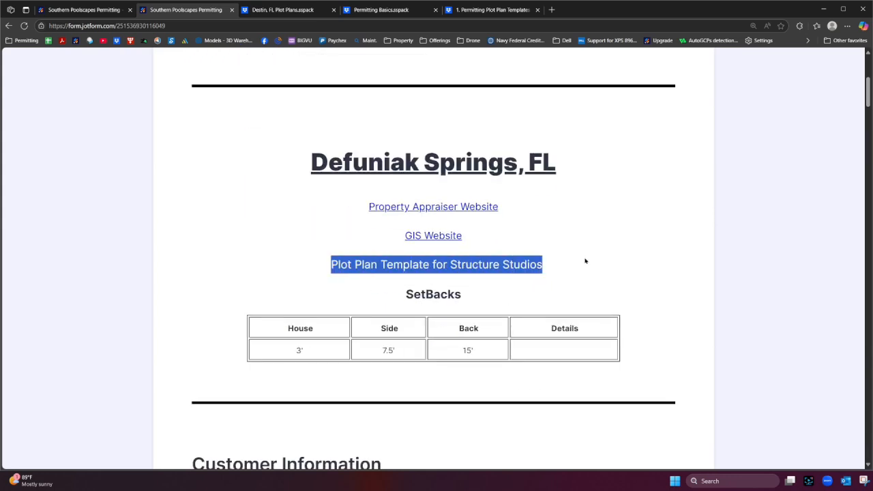
click(604, 281)
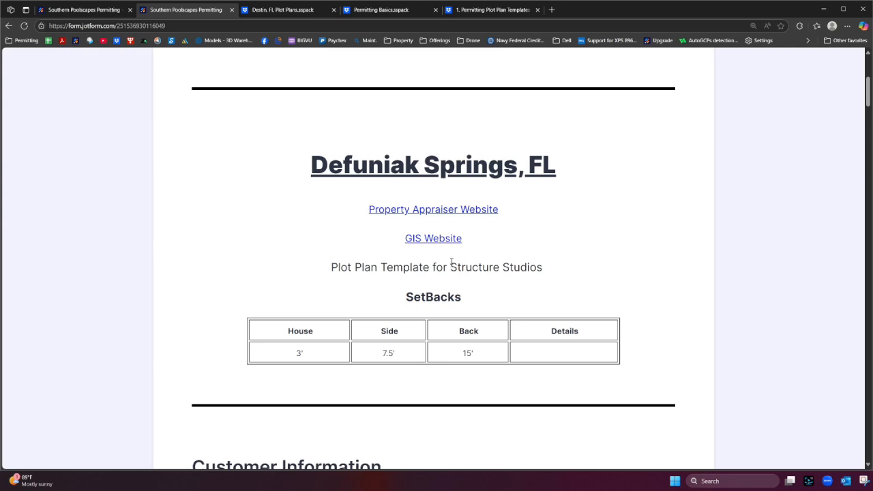
Step: Recheck the DeFuniak Springs section from the municipality choice down to its website links and plot plan template line
scroll(444, 268, up, 4)
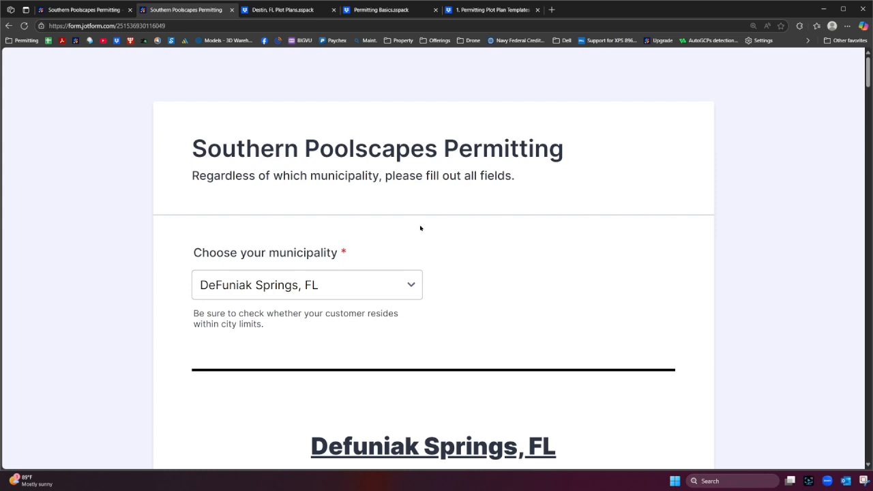
scroll(375, 222, down, 10)
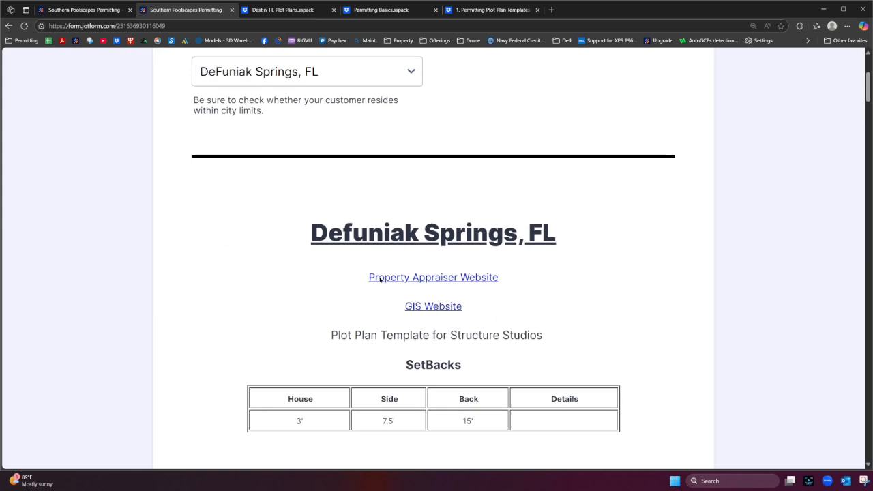
scroll(380, 284, up, 5)
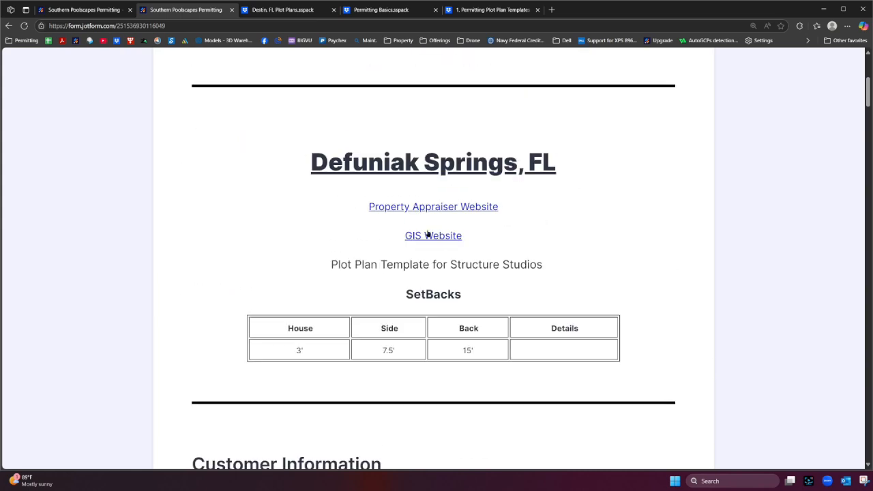
drag(477, 263, 353, 268)
click(224, 266)
Step: Examine the rest of the form, from Customer Information through property, flood zone, project and barrier fields to the Additional Documents Needed uploads
scroll(454, 322, down, 3)
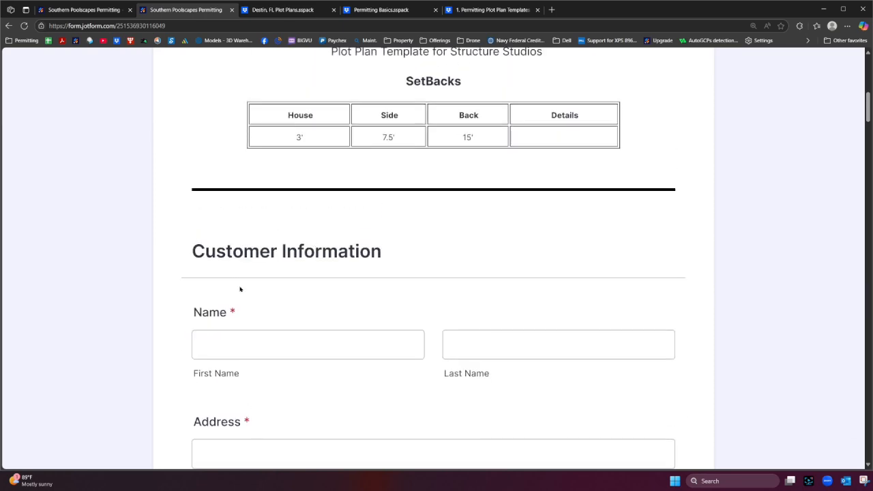
scroll(364, 318, down, 3)
scroll(363, 315, down, 9)
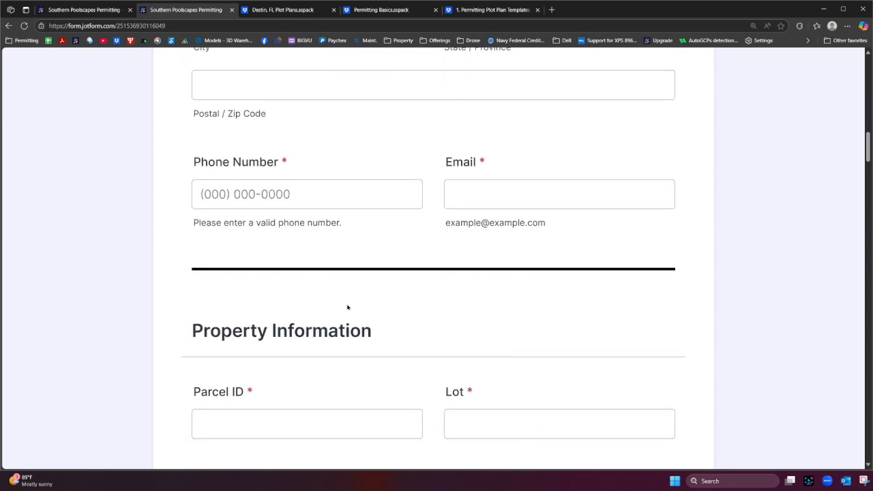
scroll(319, 300, down, 9)
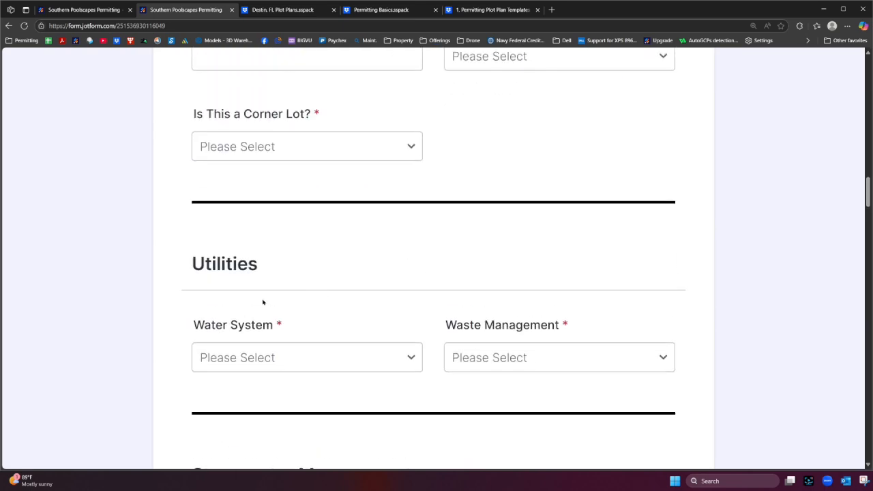
scroll(370, 323, down, 5)
scroll(369, 327, down, 3)
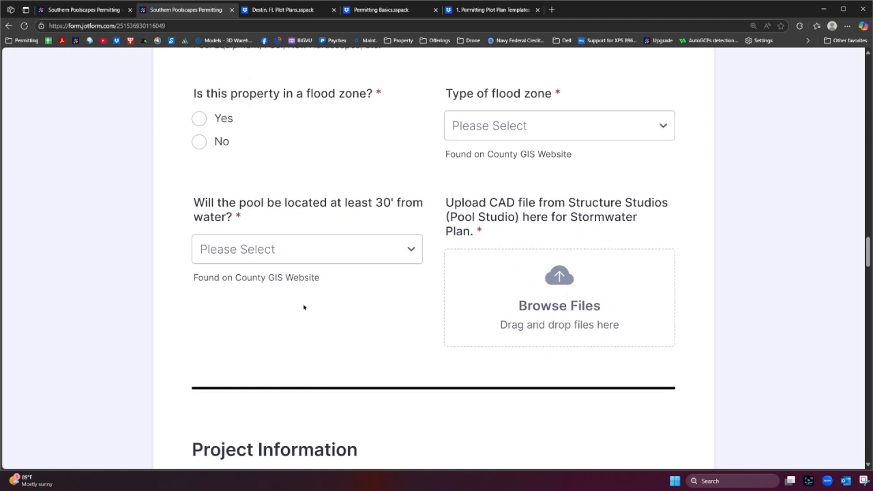
scroll(305, 300, down, 4)
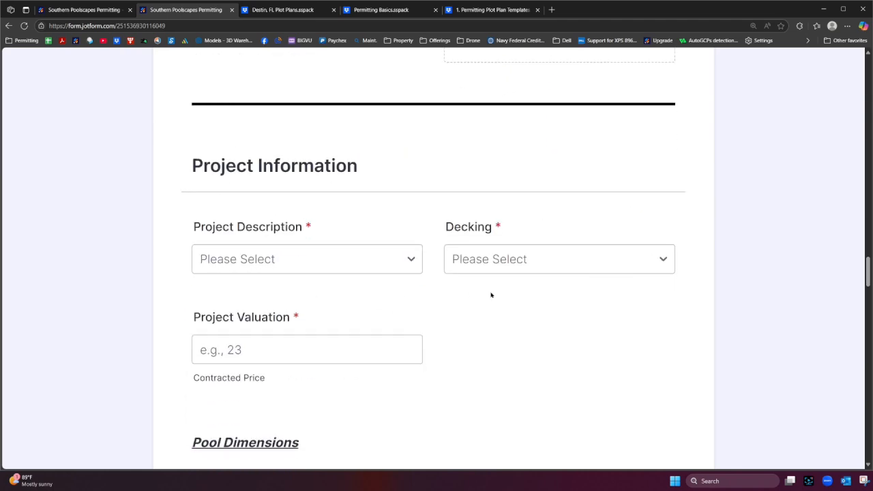
scroll(489, 308, down, 2)
scroll(290, 254, down, 2)
scroll(341, 273, down, 1)
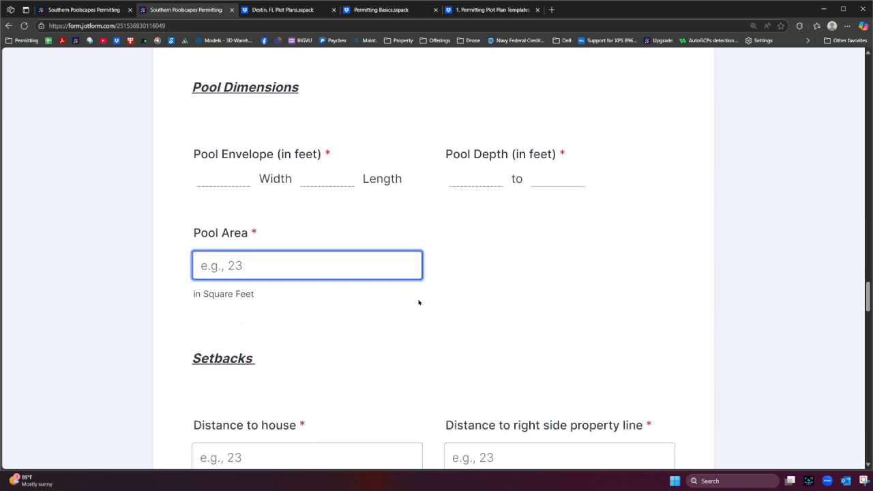
scroll(535, 300, down, 5)
scroll(486, 354, down, 14)
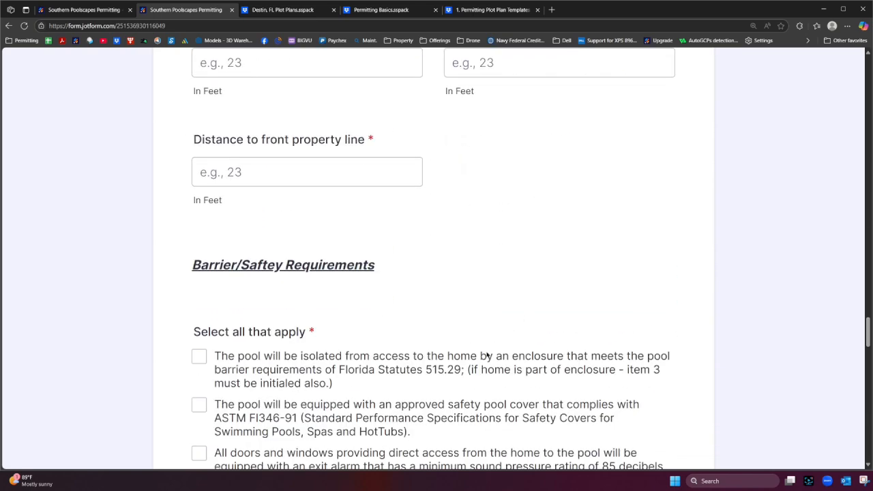
scroll(454, 361, down, 1)
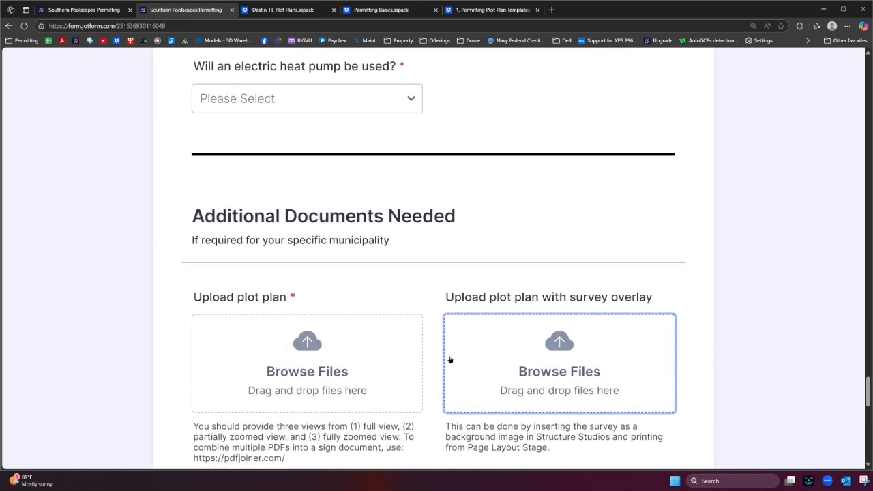
scroll(310, 341, down, 1)
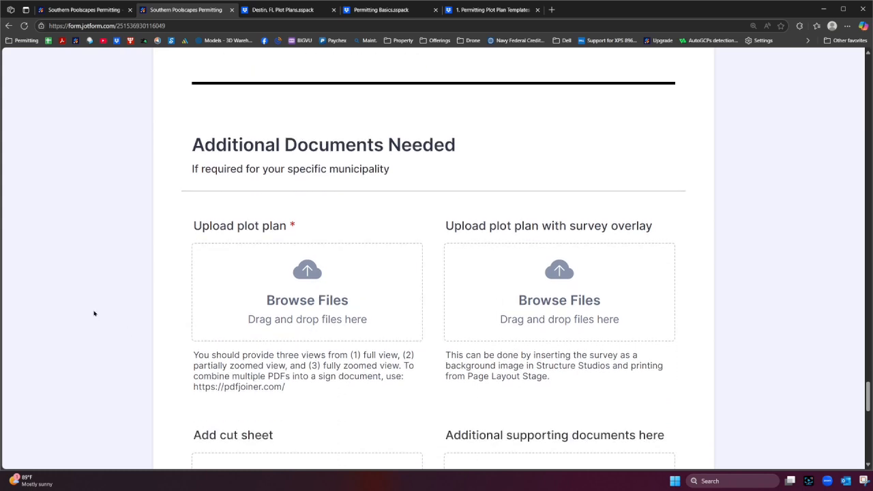
scroll(251, 257, down, 1)
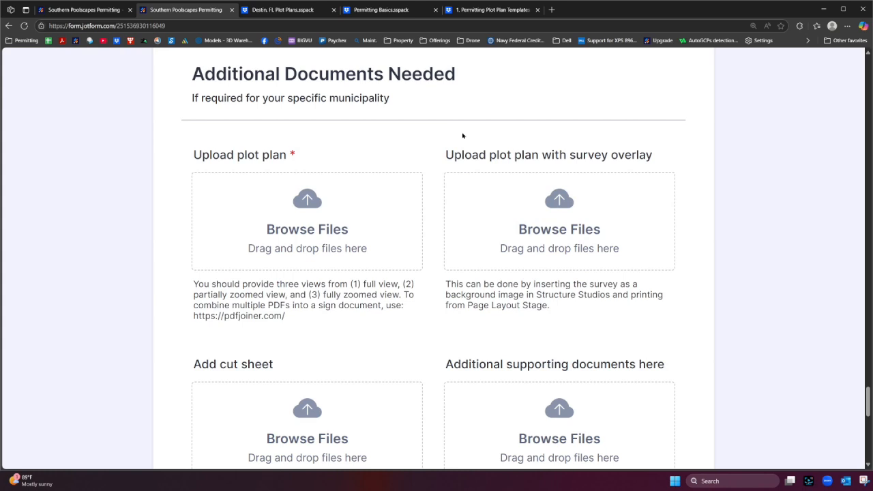
Step: Open the PDF Joiner website in place of the Destin, FL Plot Plans page and reduce the page zoom to 110%
click(286, 11)
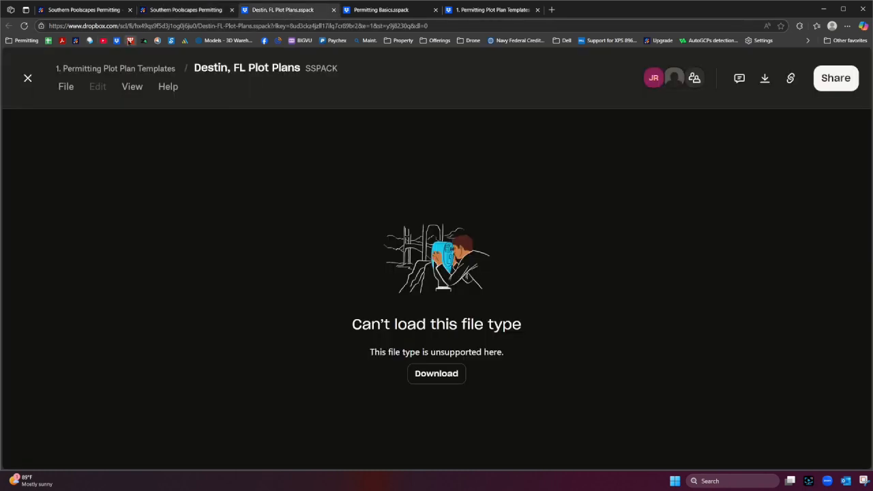
click(129, 41)
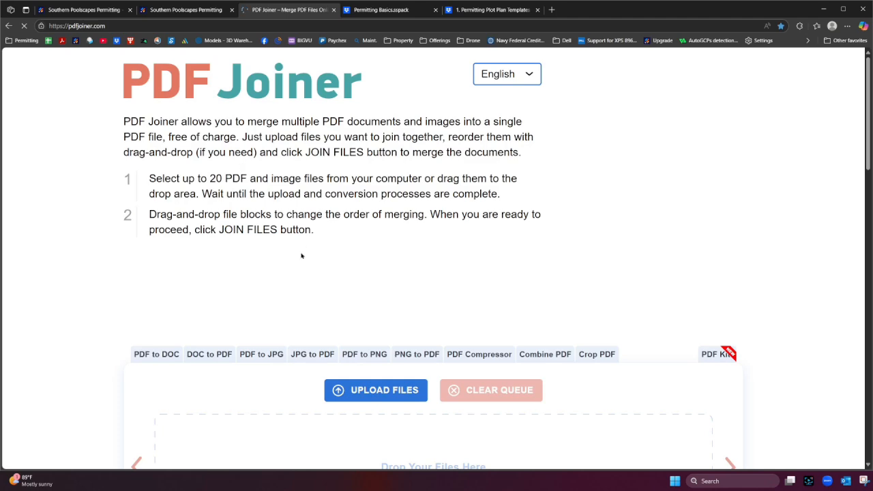
key(ctrl+minus)
key(ctrl+minus)
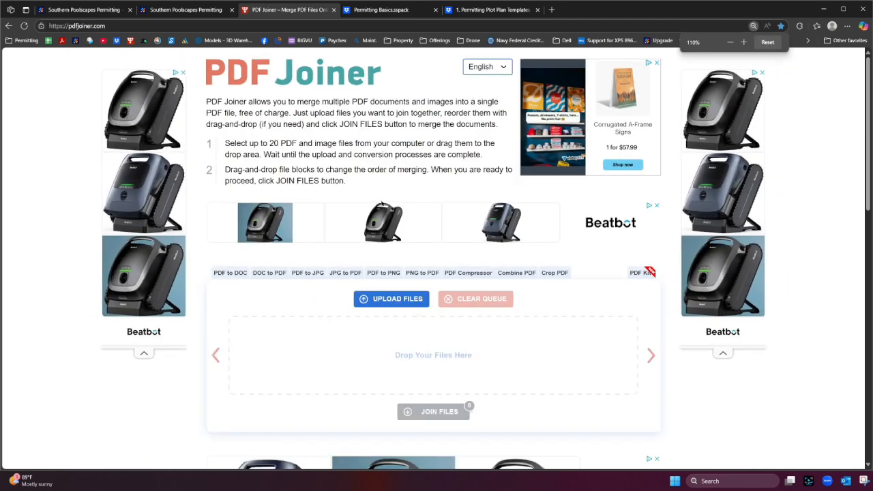
Step: Point out the pdfjoiner.com web address without leaving the page
click(124, 26)
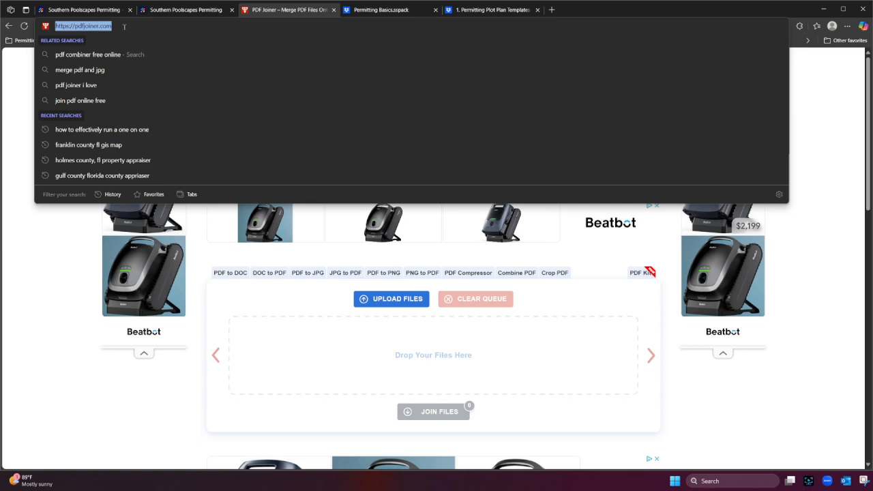
click(66, 270)
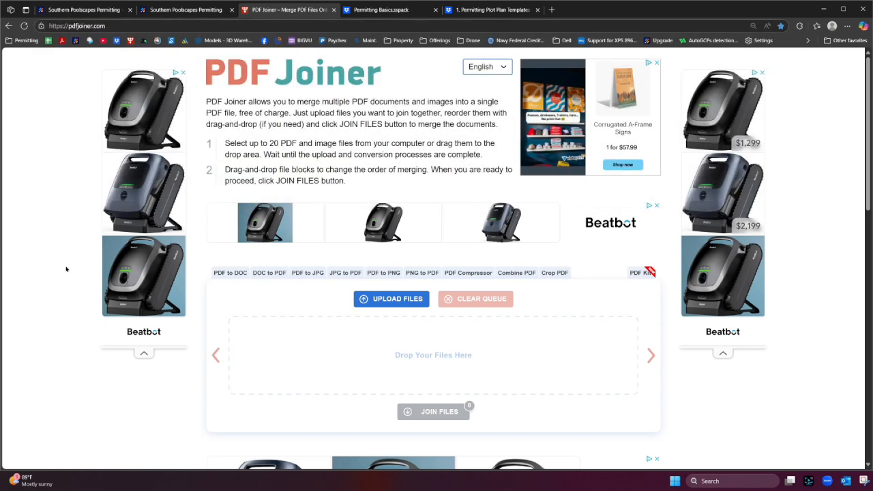
click(115, 26)
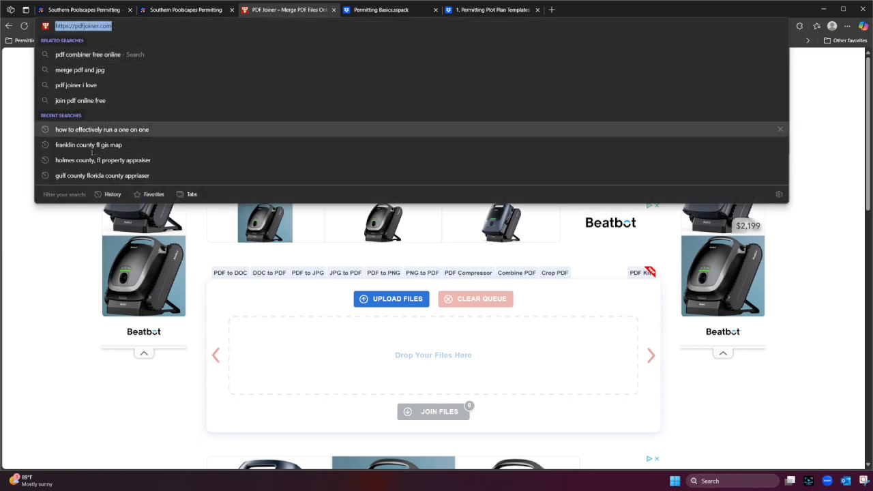
click(52, 275)
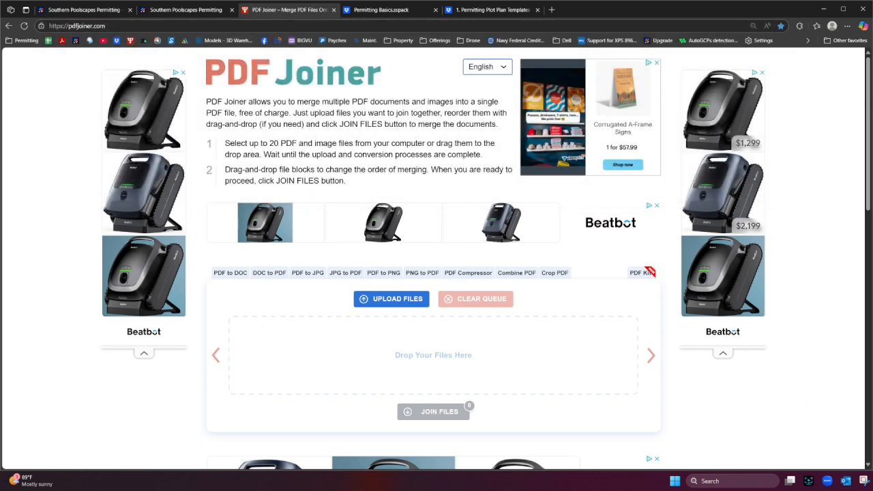
Step: Open a File Explorer window beside the PDF Joiner upload area and bring the recent PDF files into view
key(super+e)
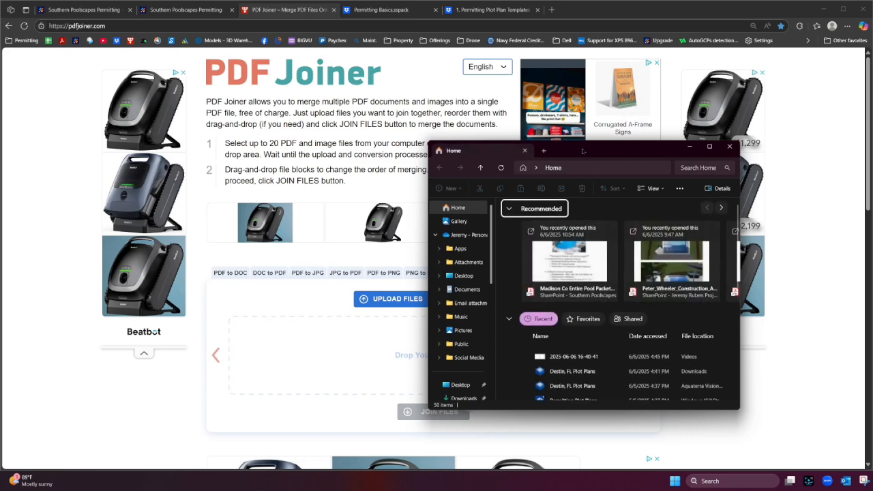
drag(582, 152, 680, 63)
scroll(673, 198, down, 10)
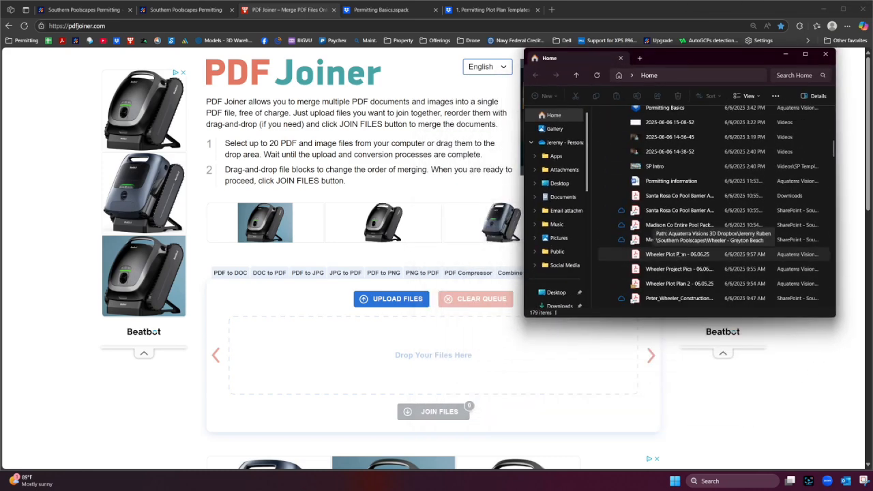
Step: Try to add six recent PDFs, starting with the Santa Rosa Co Pool Barrier file, to the PDF Joiner drop area
click(674, 197)
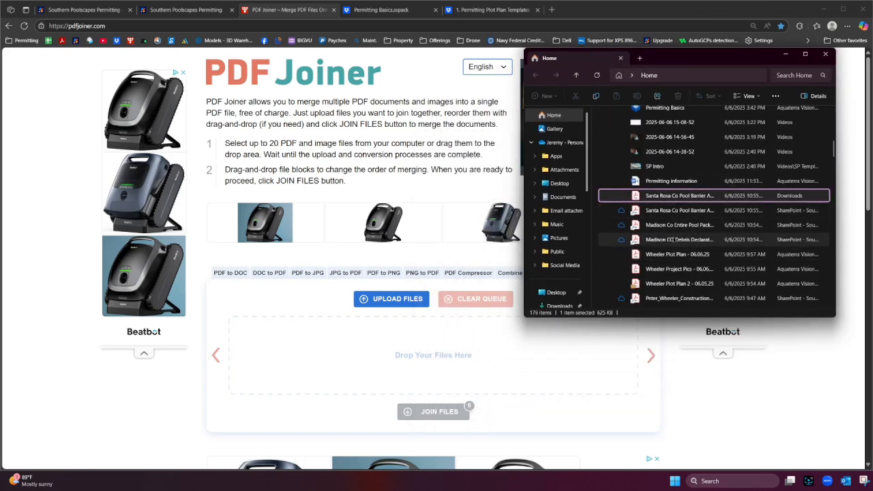
shift+click(674, 270)
drag(681, 198, 368, 382)
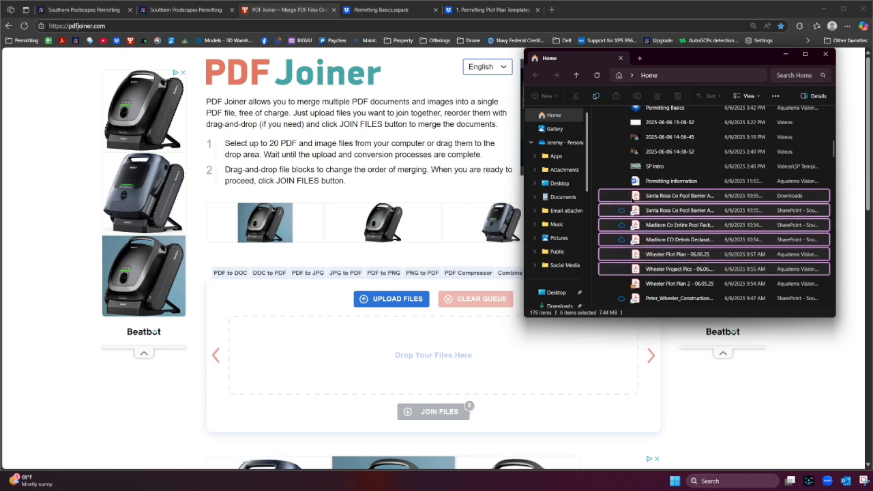
drag(635, 196, 321, 361)
click(690, 382)
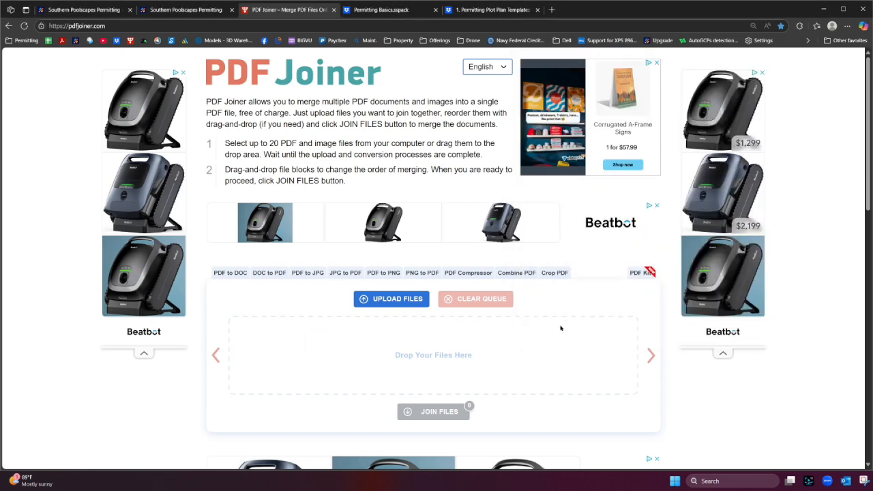
Step: Add the downloaded Santa Rosa Co Pool Barrier PDF, the 06.06.25 plot plan and the 06.05.25 Plot Plan 2 individually to the PDF Joiner queue
key(alt+Tab)
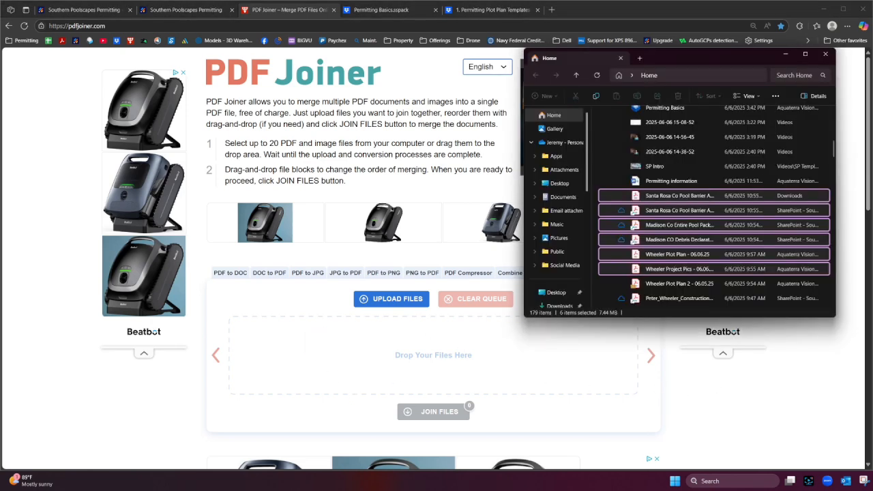
click(652, 210)
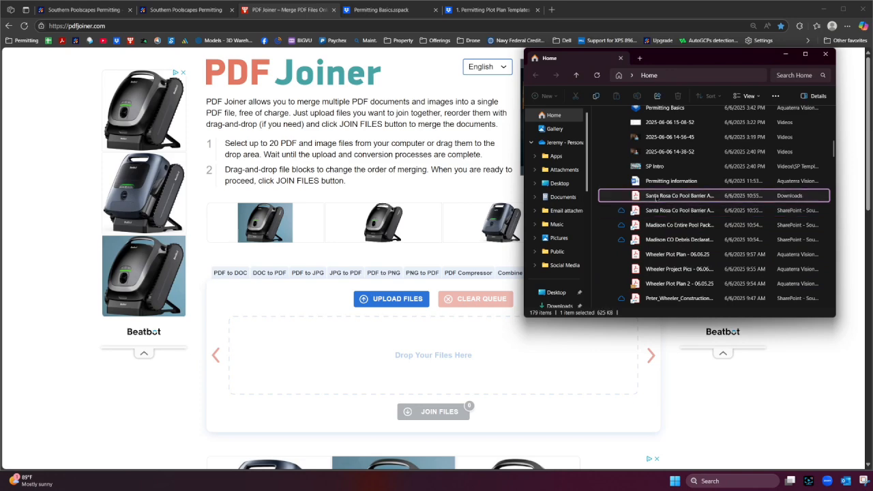
drag(645, 210, 323, 364)
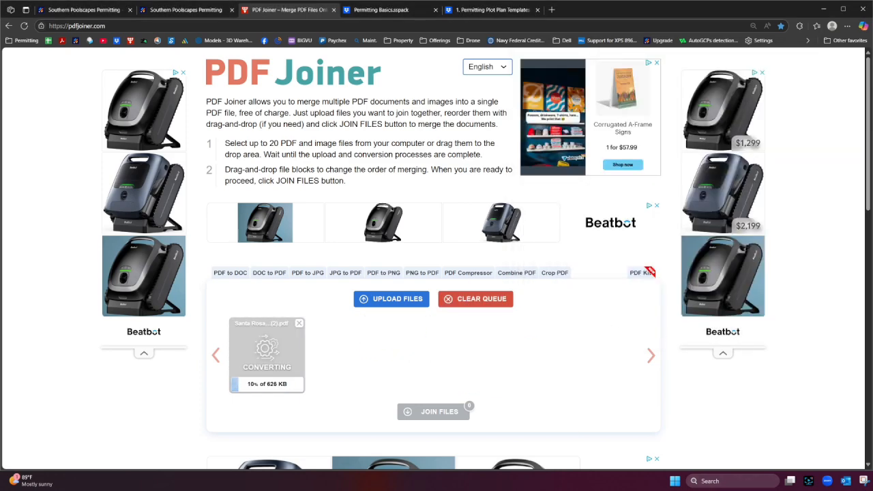
key(alt+Tab)
drag(675, 253, 355, 355)
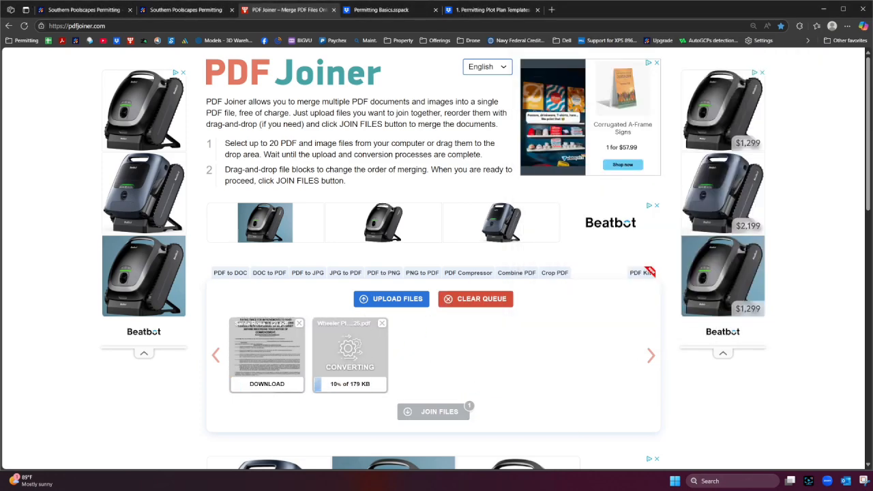
key(alt+Tab)
drag(659, 283, 430, 346)
key(alt+Tab)
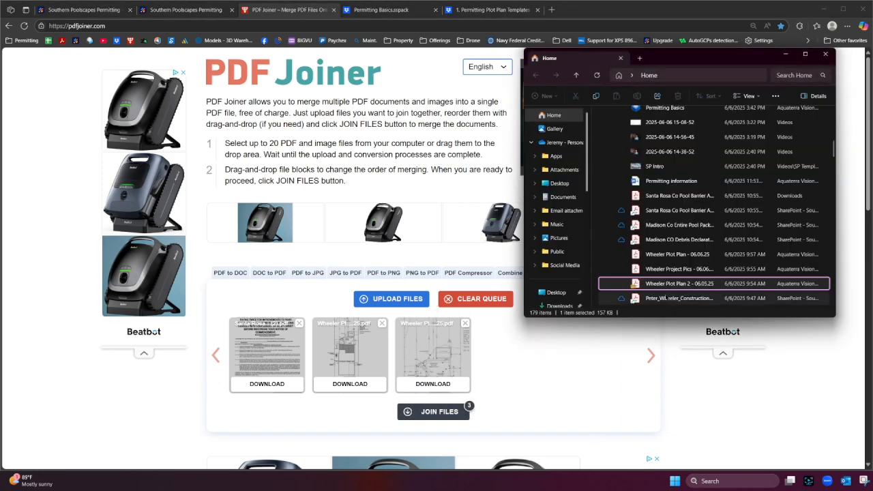
click(495, 390)
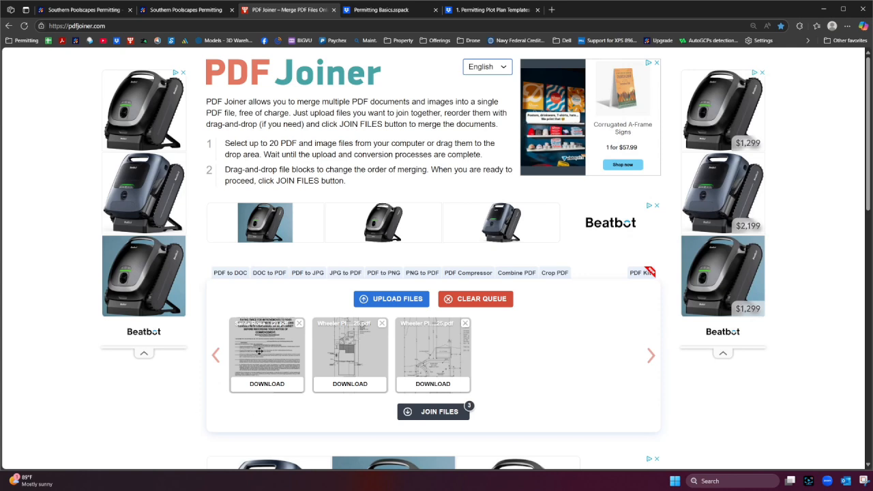
Step: Join the three queued files into one PDF and open the downloaded result to check its pages
click(439, 412)
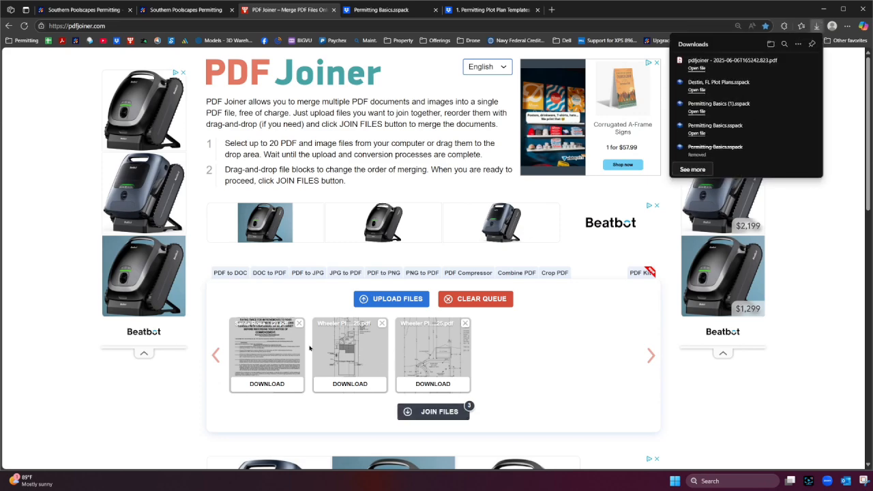
click(696, 68)
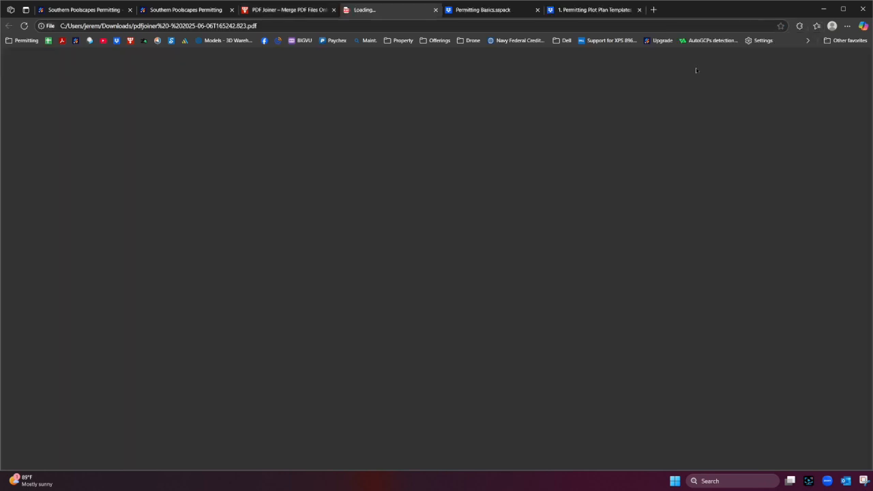
scroll(448, 253, down, 15)
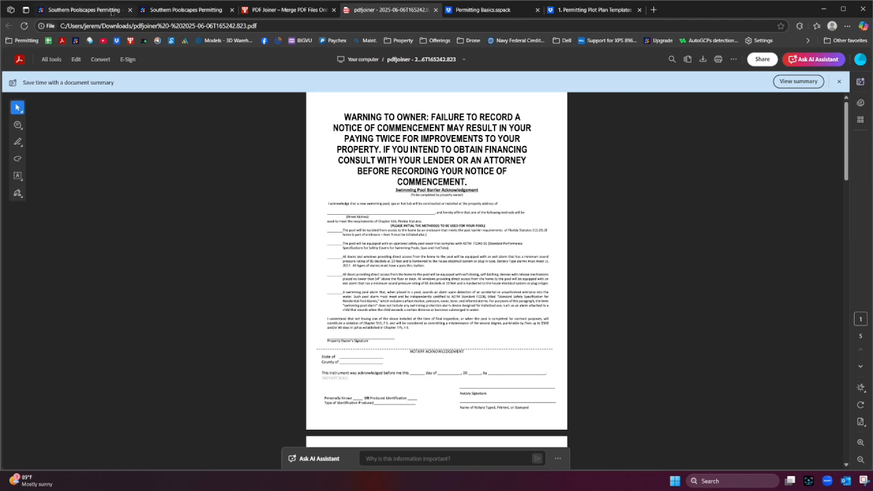
Step: Return to the Southern Poolscapes Permitting form that contains the Upload plot plan section and bring that section into view
click(113, 17)
scroll(398, 341, down, 20)
scroll(398, 341, down, 20)
scroll(309, 195, up, 2)
click(196, 14)
scroll(346, 334, down, 6)
scroll(348, 307, up, 6)
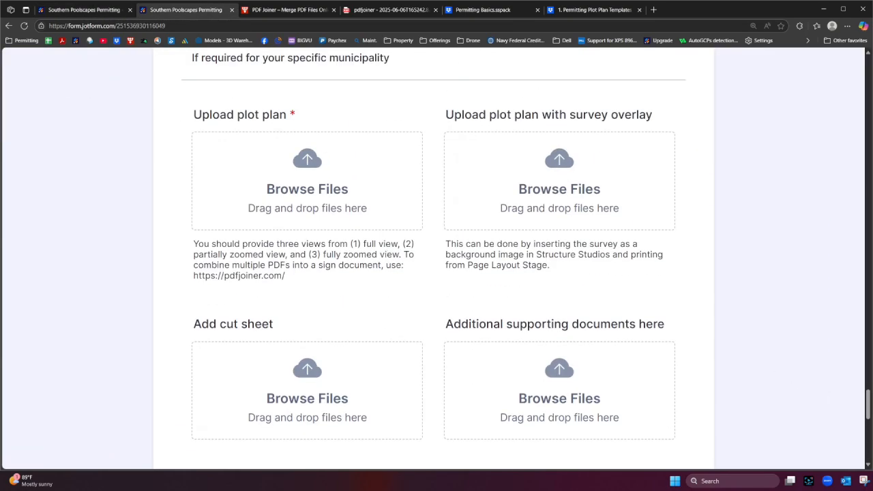
Step: Upload the merged file pdfjoiner - 2025-06-06T165242.823 from the Downloads folder to the Upload plot plan field
key(alt+Tab)
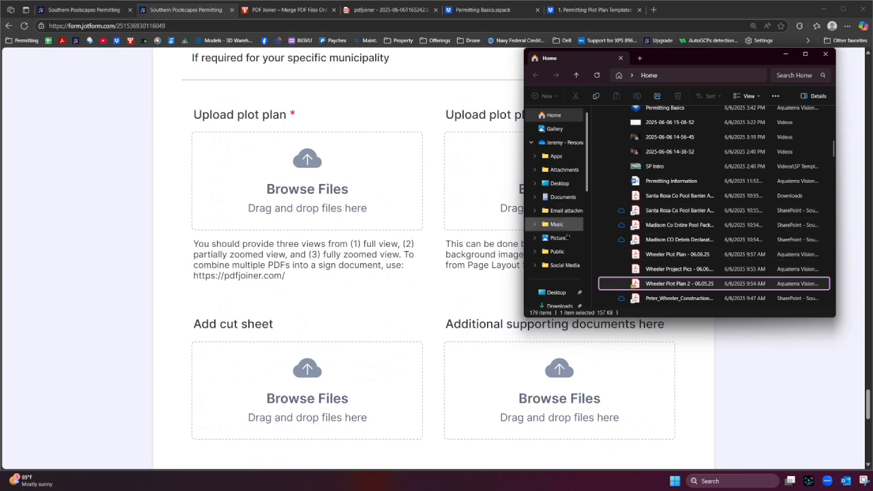
scroll(567, 220, down, 4)
click(559, 166)
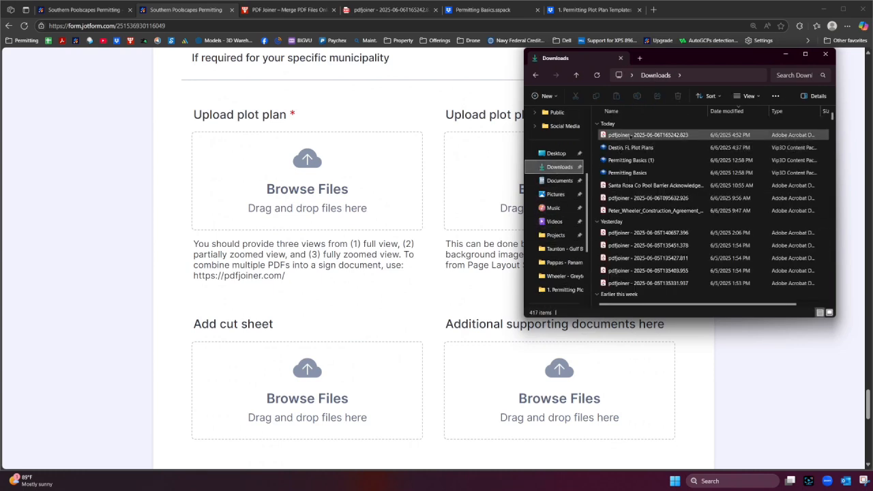
drag(632, 135, 283, 193)
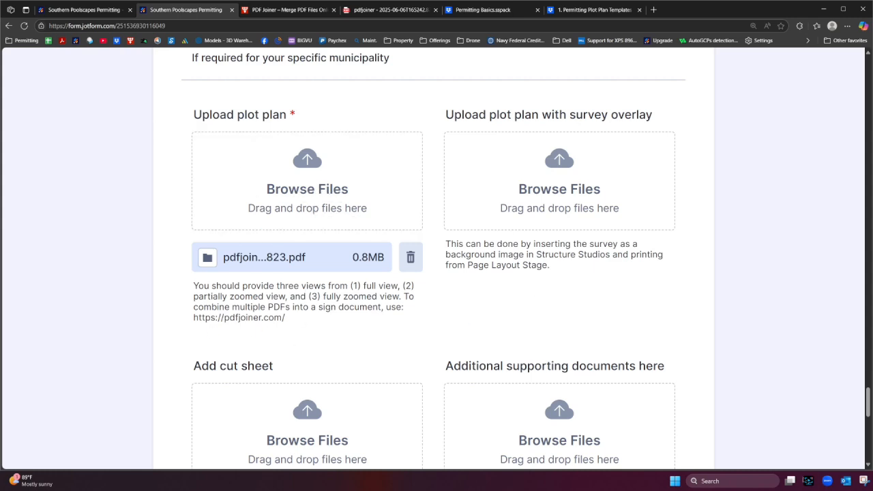
Step: Add the construction agreement PDF and pdfjoiner - 2025-06-05T135427.811 from Downloads to the Upload plot plan field as extra files
key(alt+Tab)
click(627, 211)
drag(627, 212, 327, 197)
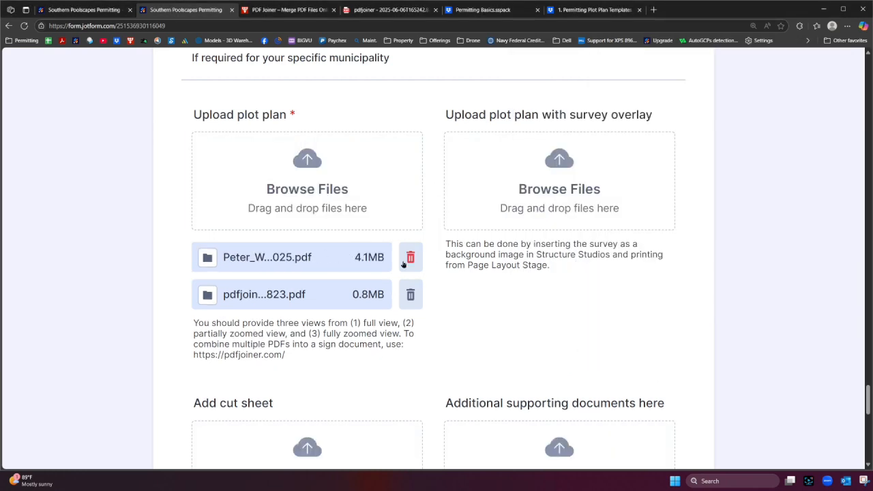
key(alt+Tab)
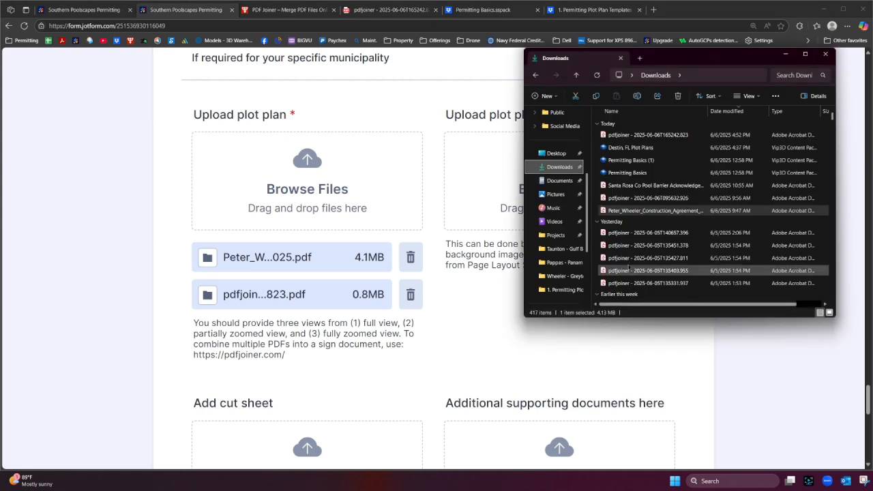
drag(648, 258, 341, 204)
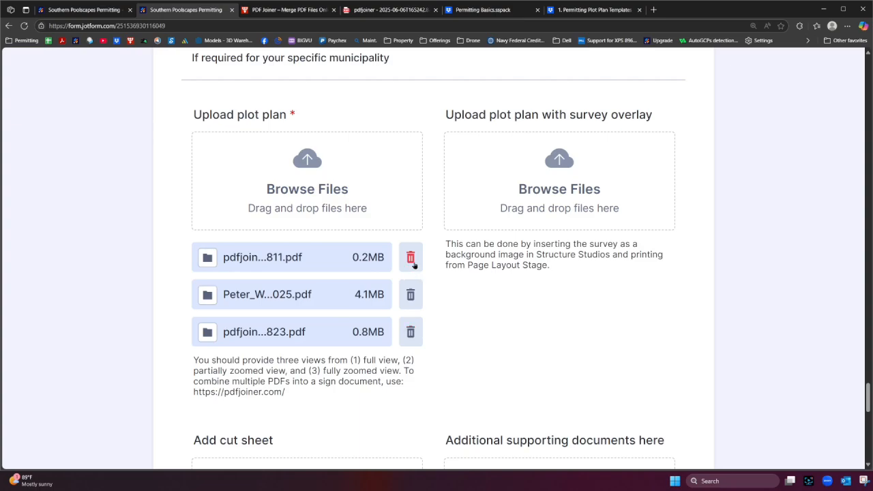
Step: Remove all three uploaded PDFs from the Upload plot plan field
click(410, 258)
click(410, 258)
click(410, 258)
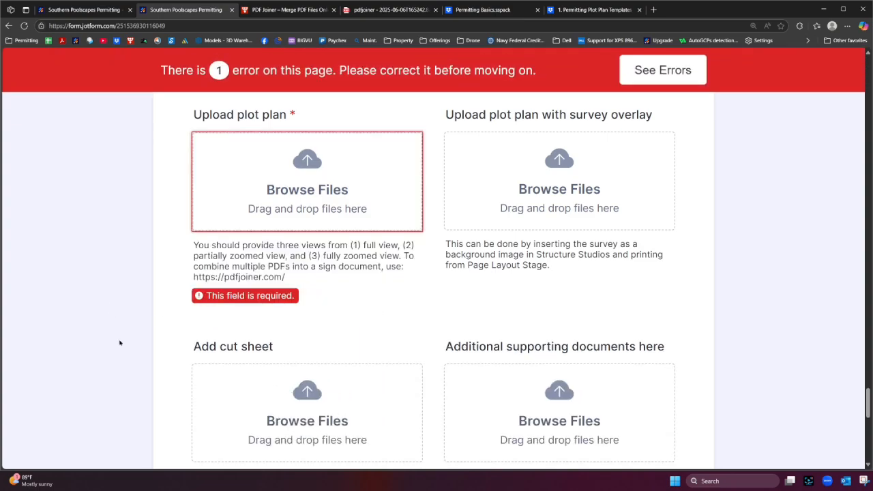